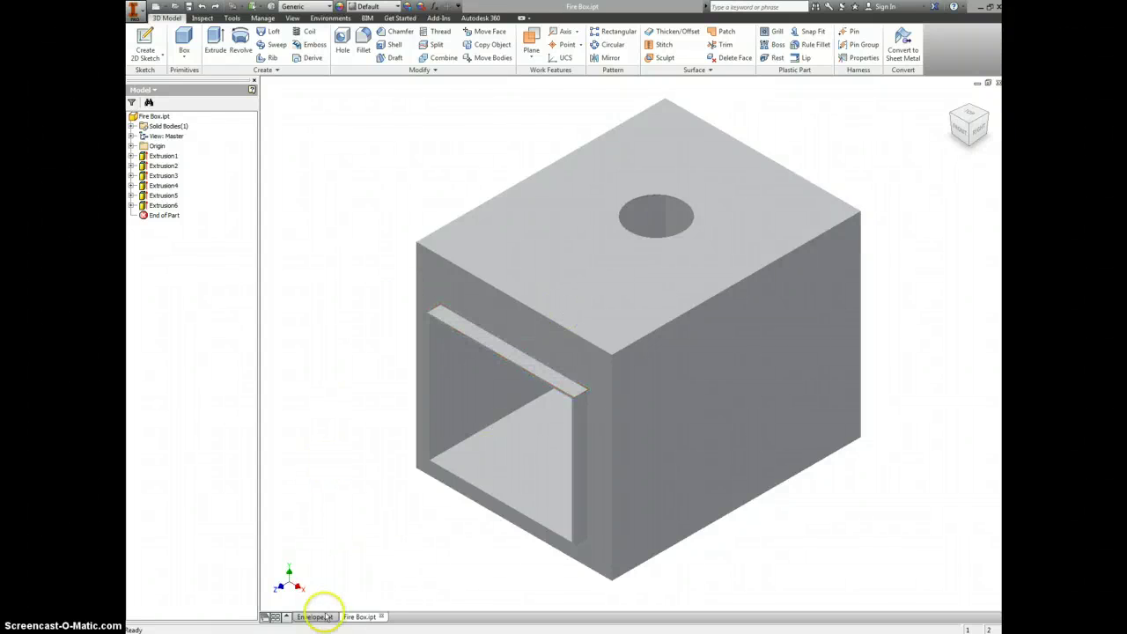
# Step: Compare the Envelope part with the Fire Box part and apply the Dark Red appearance to Fire Box
pyautogui.click(315, 617)
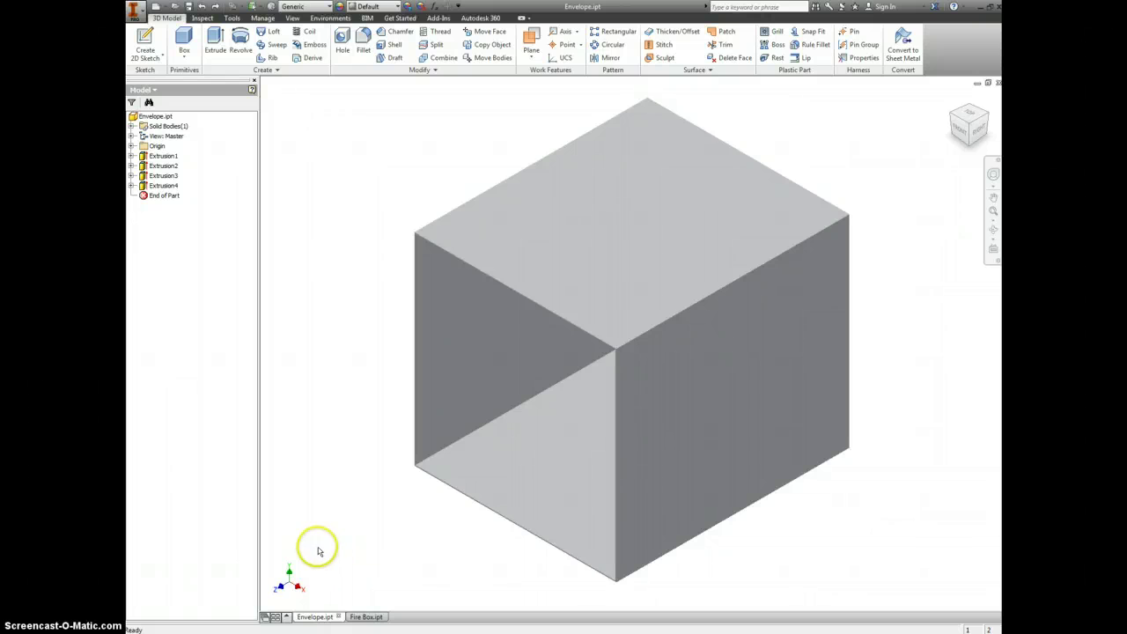
pyautogui.click(364, 617)
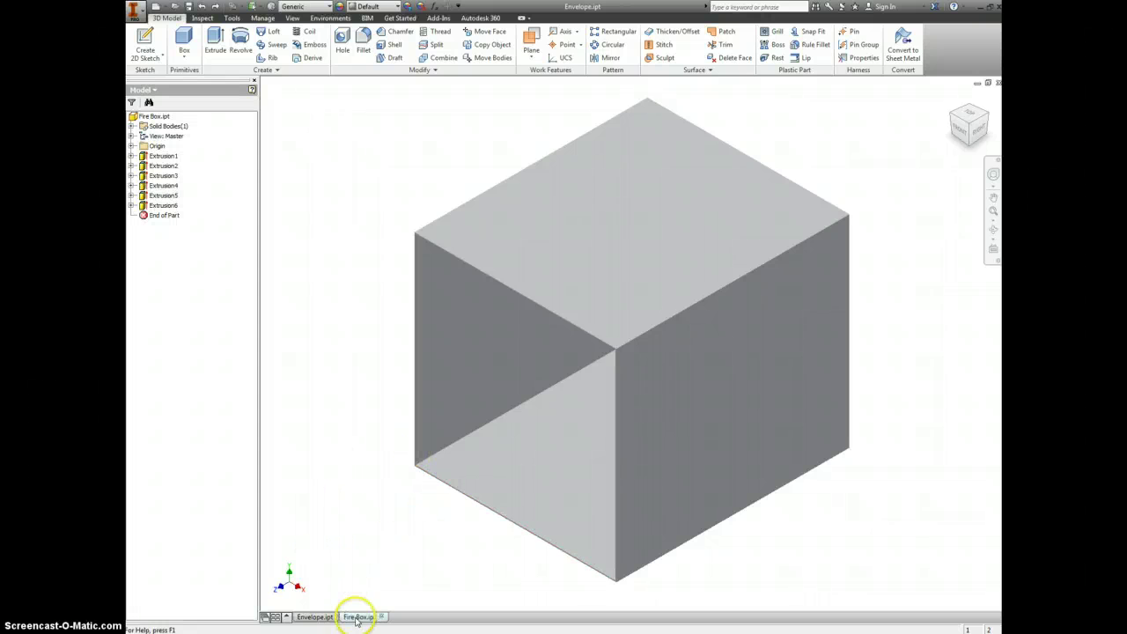
pyautogui.click(388, 9)
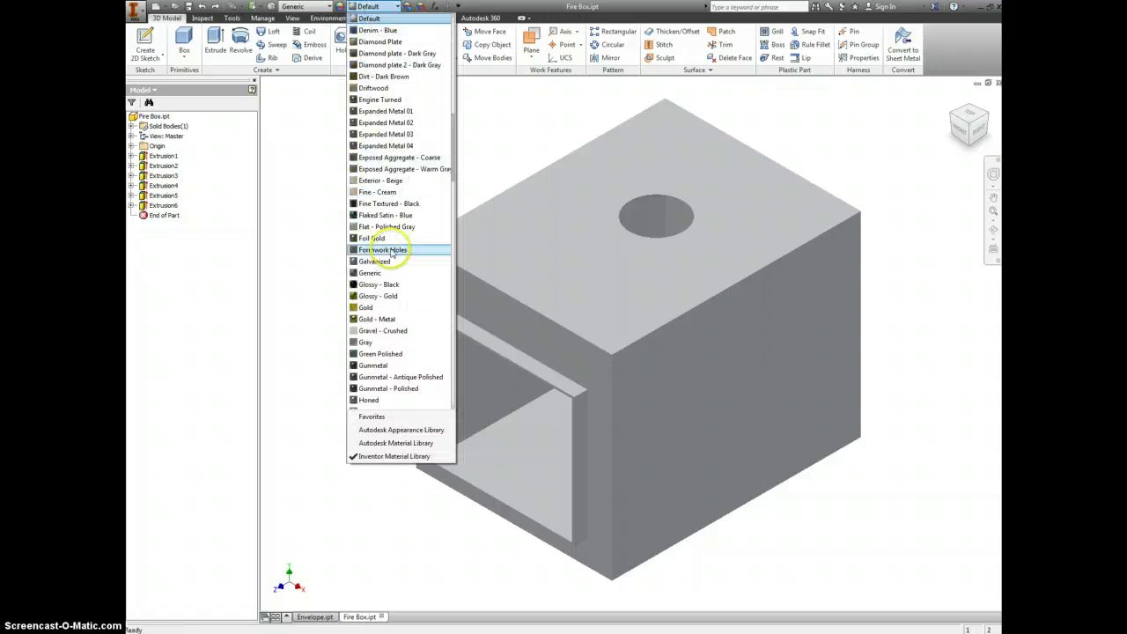
pyautogui.scroll(1, 392, 53)
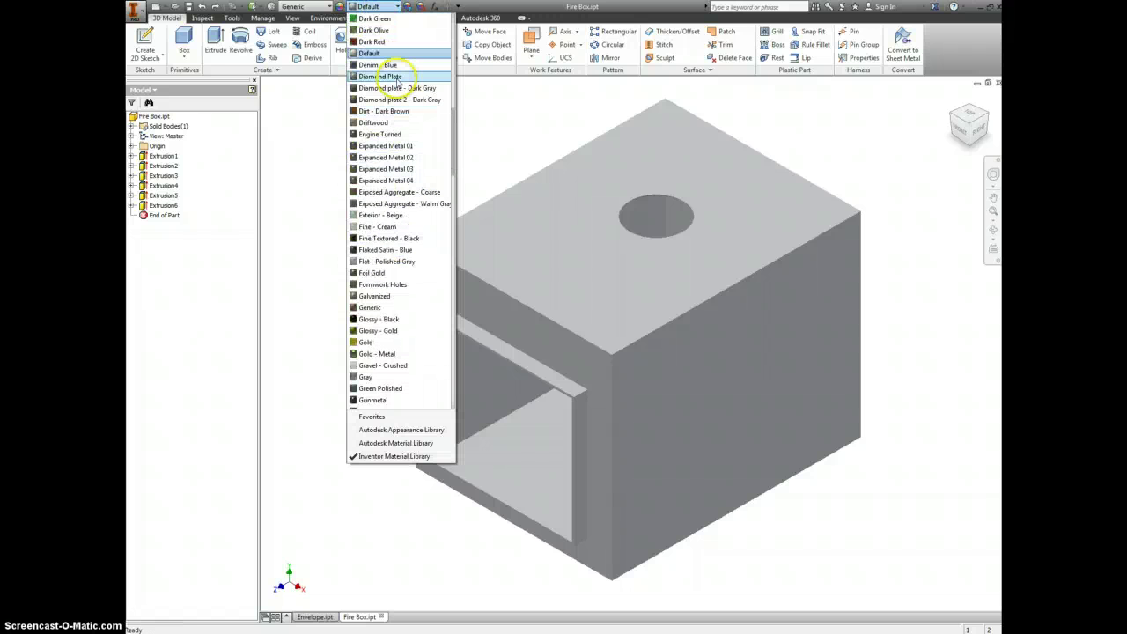
pyautogui.click(392, 42)
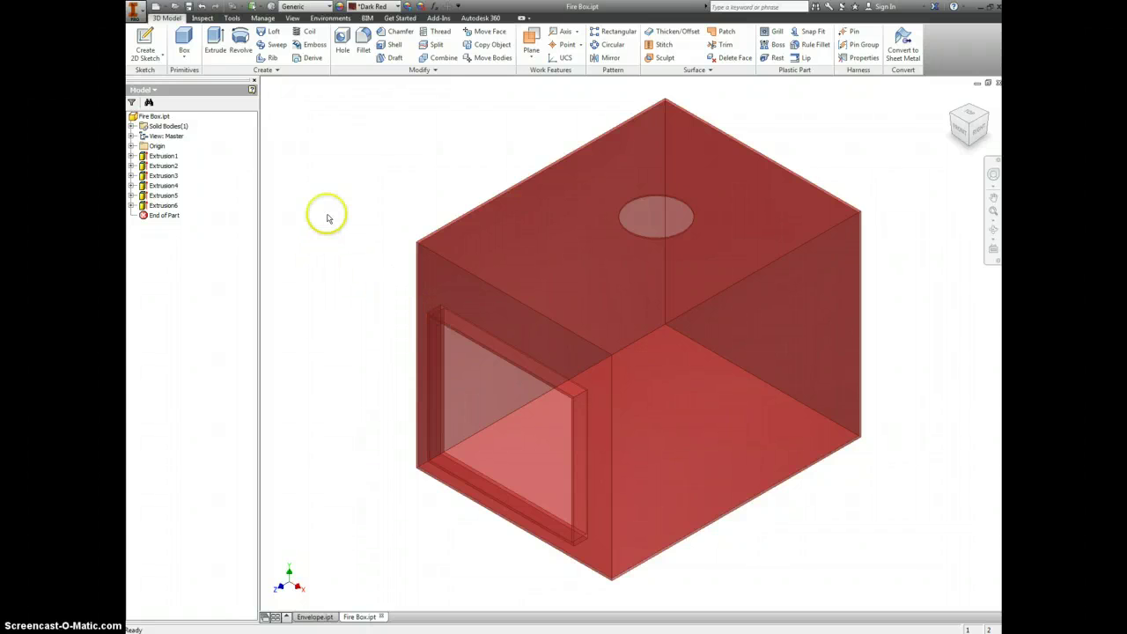
# Step: Create a new assembly and place one instance each of Envelope.ipt and Fire Box.ipt in it
pyautogui.click(165, 7)
pyautogui.click(171, 39)
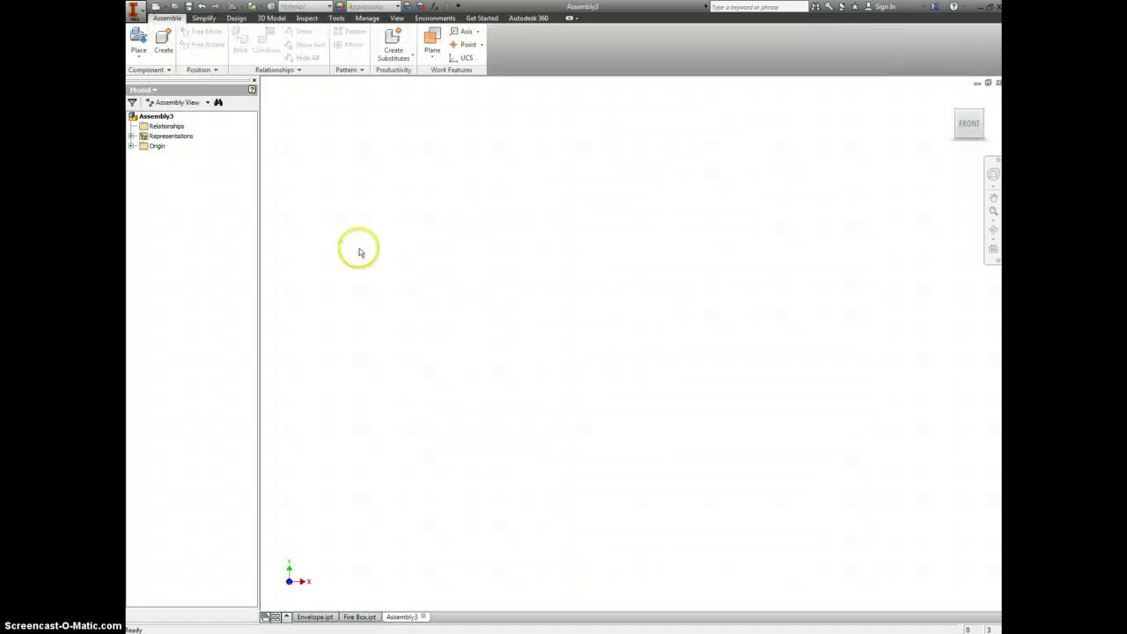
pyautogui.click(138, 40)
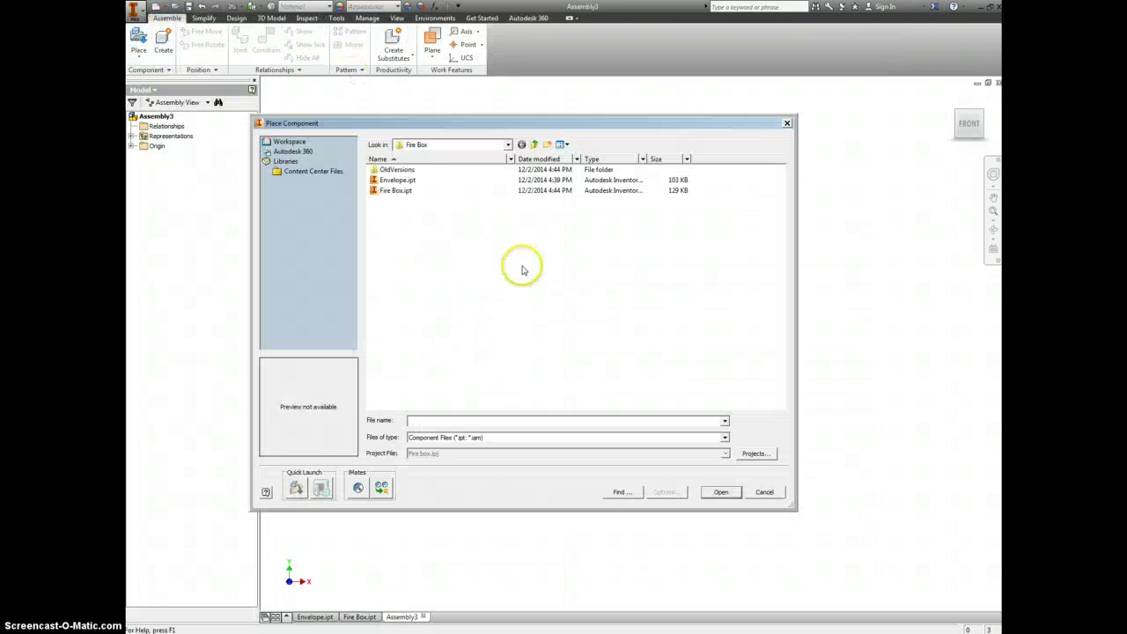
pyautogui.click(407, 179)
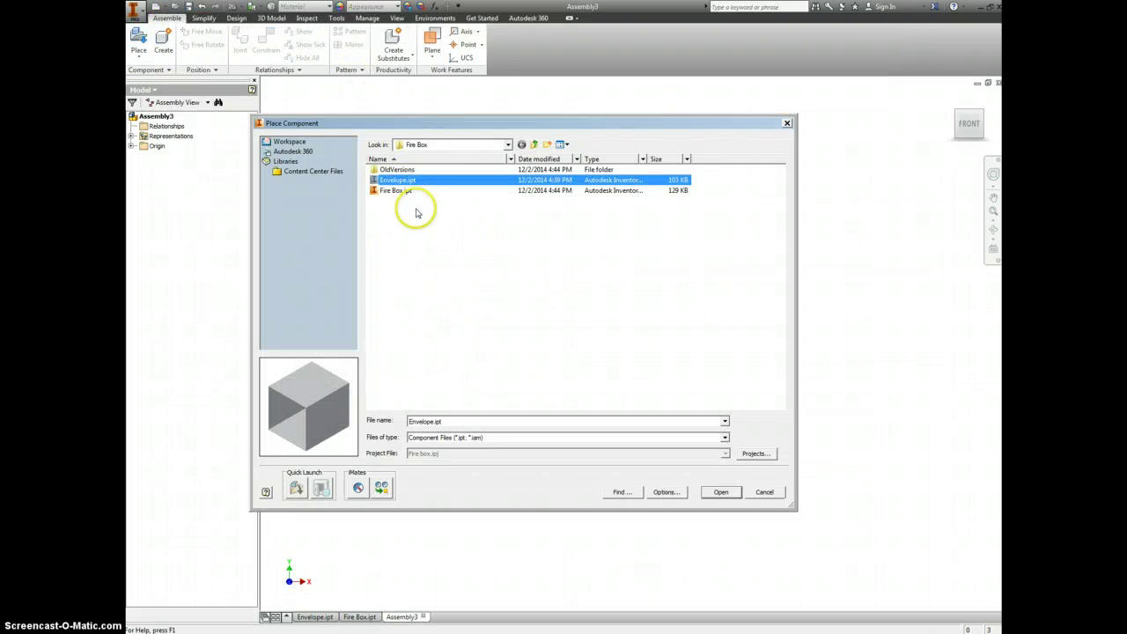
pyautogui.keyDown('ctrl'); pyautogui.click(400, 190); pyautogui.keyUp('ctrl')
pyautogui.click(721, 494)
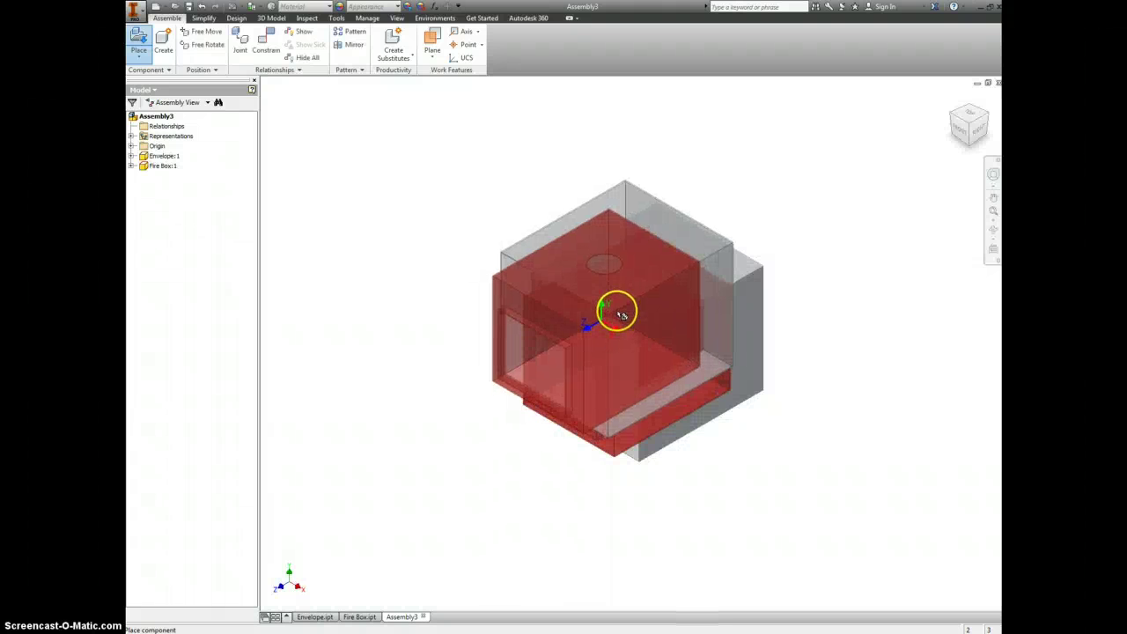
pyautogui.click(616, 310)
pyautogui.rightClick(478, 291)
pyautogui.click(534, 293)
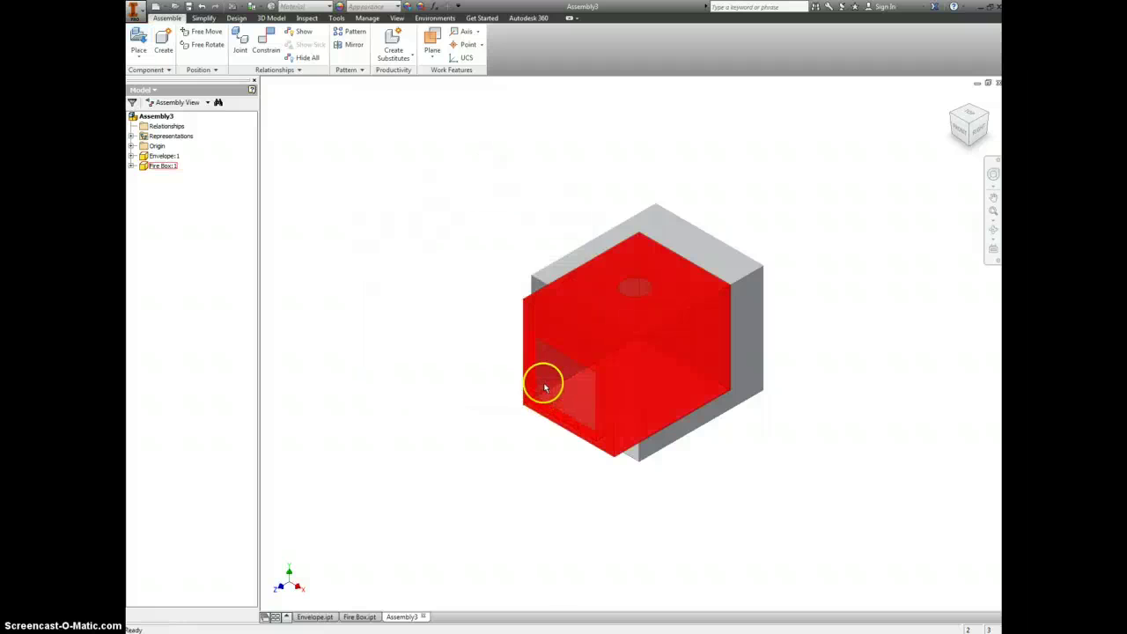
# Step: Move the fire box clear of the envelope and constrain their front faces flush with a 0.000 in offset
pyautogui.moveTo(541, 382); pyautogui.dragTo(327, 303)
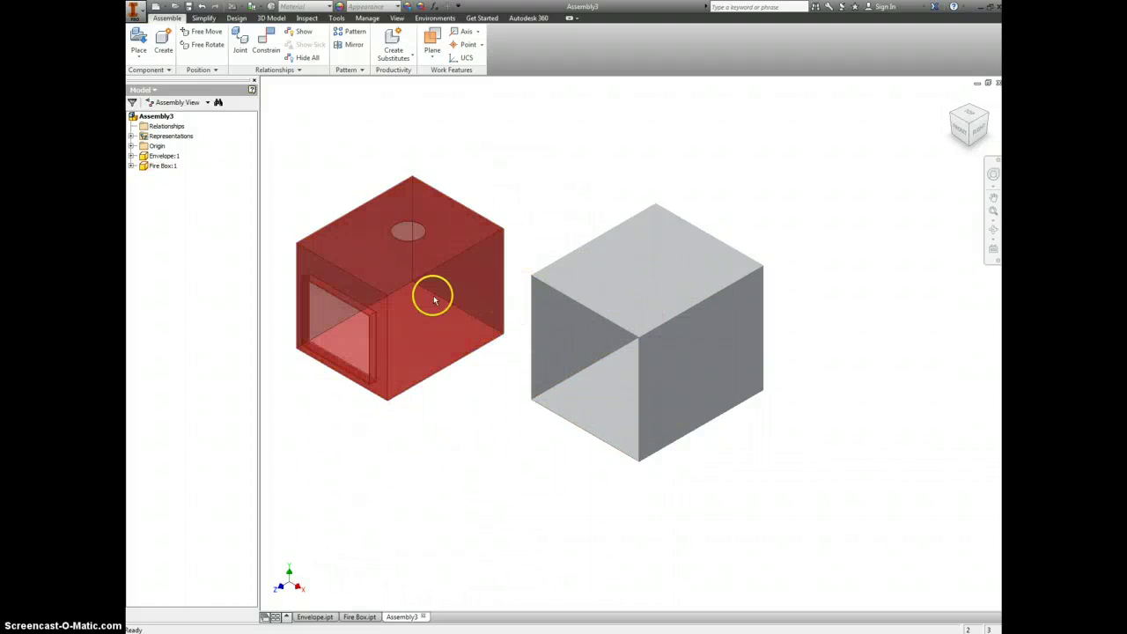
pyautogui.click(266, 39)
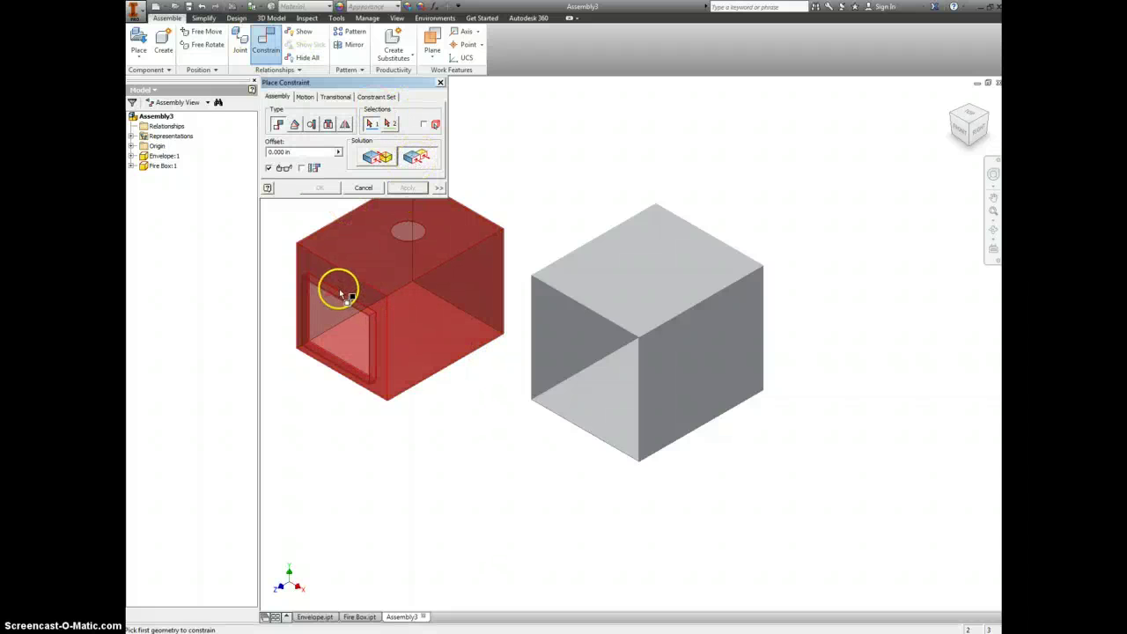
pyautogui.scroll(5, 576, 292)
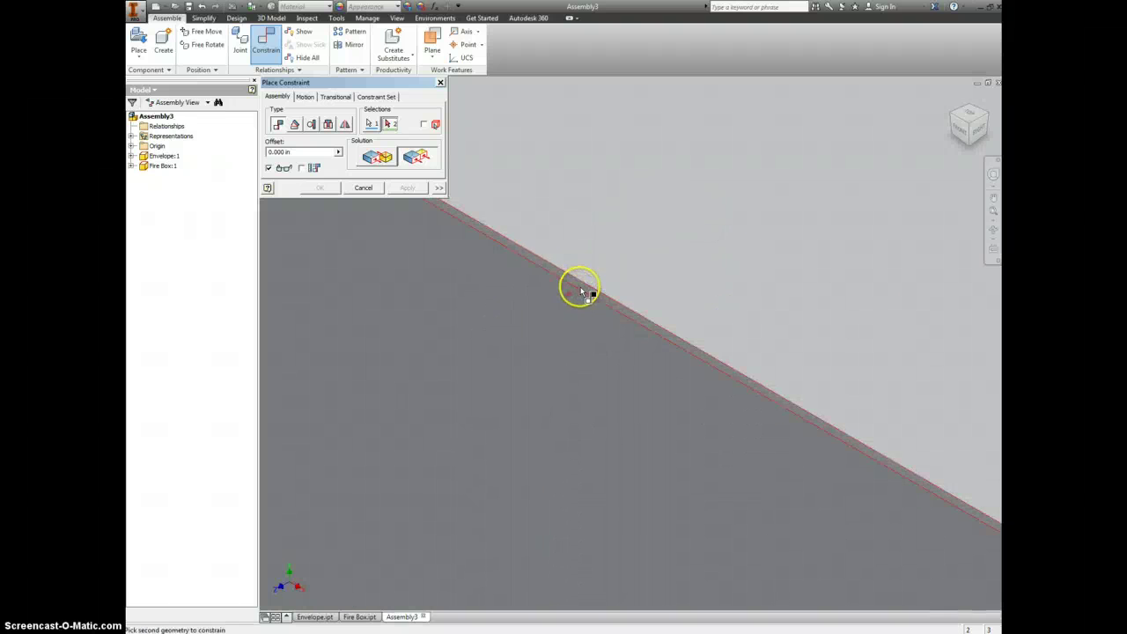
pyautogui.click(581, 290)
pyautogui.scroll(-5, 572, 255)
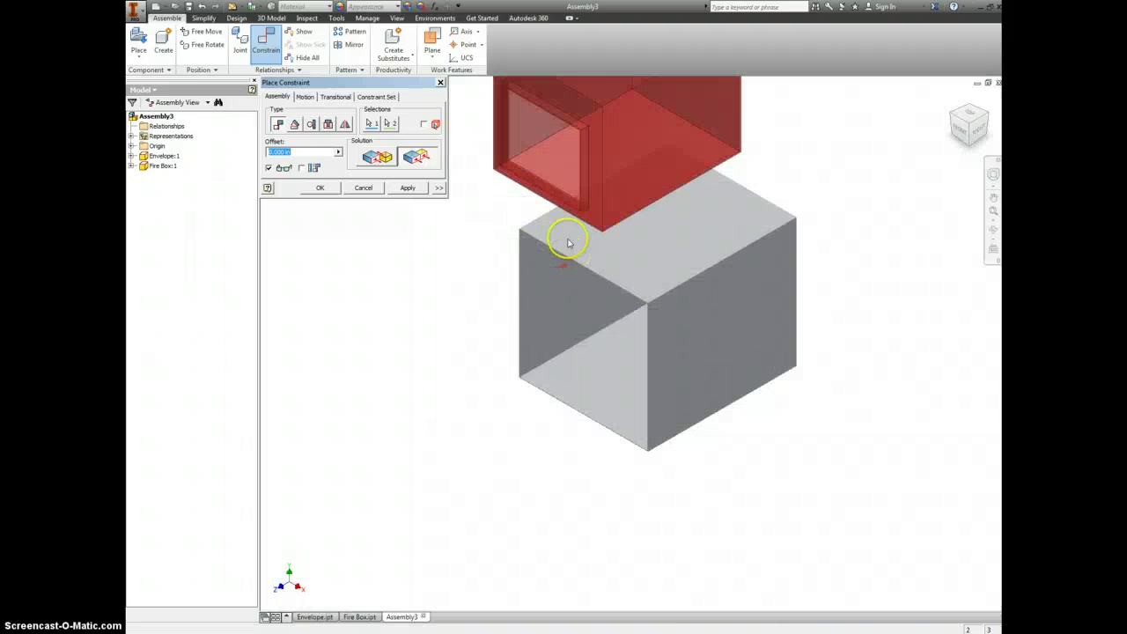
pyautogui.click(411, 190)
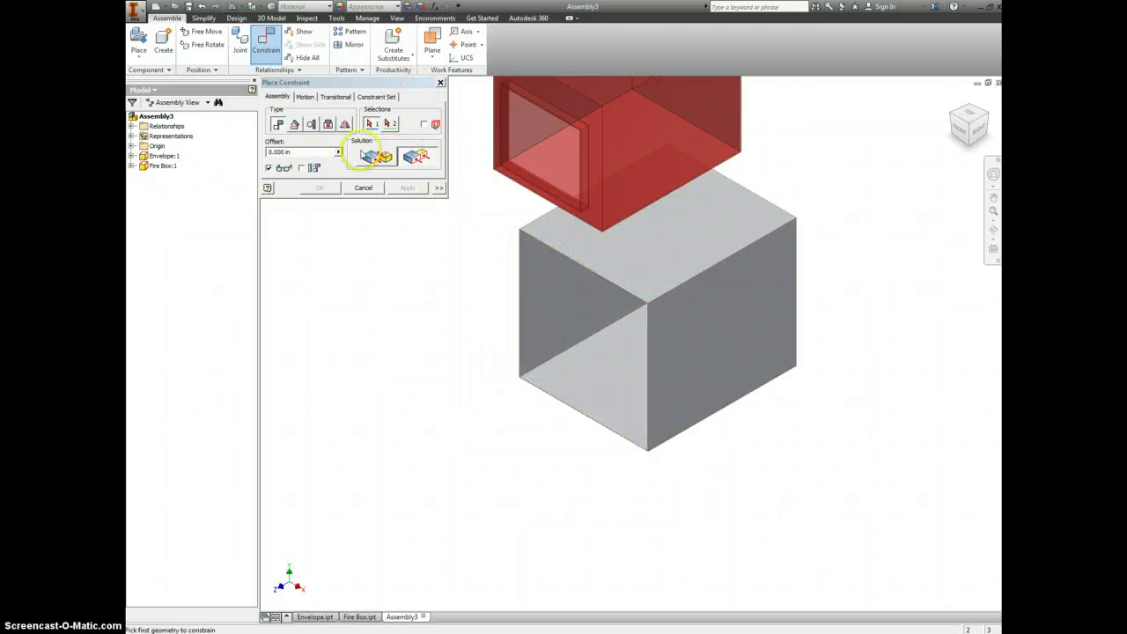
# Step: Mate the fire box's underside to the envelope's inside floor with a 2.000 in offset
pyautogui.click(573, 379)
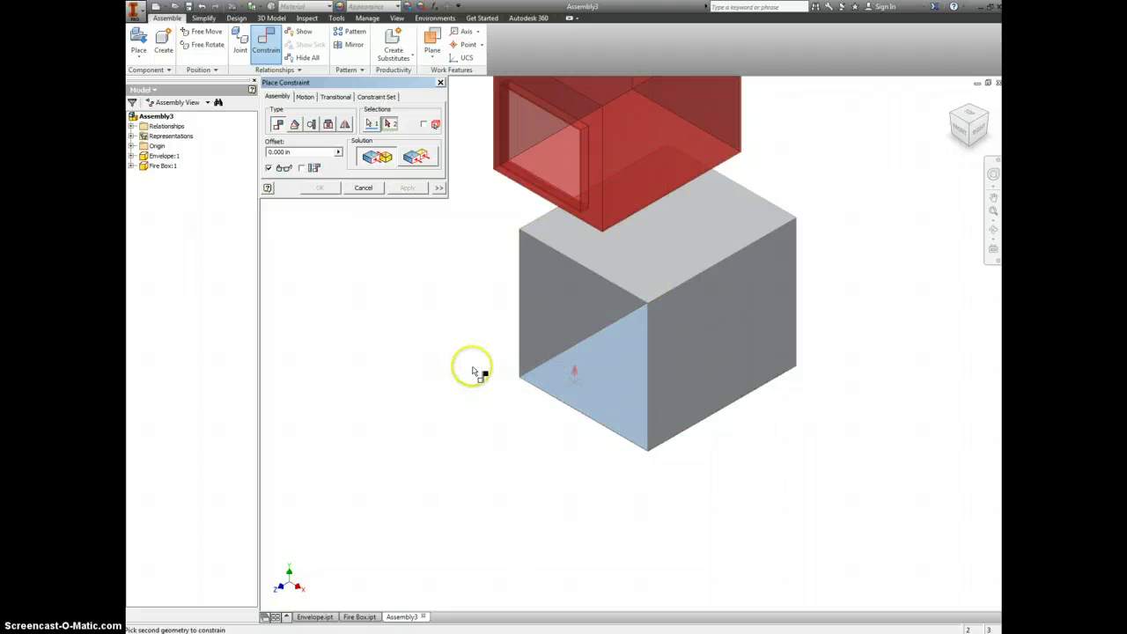
pyautogui.press('F4')
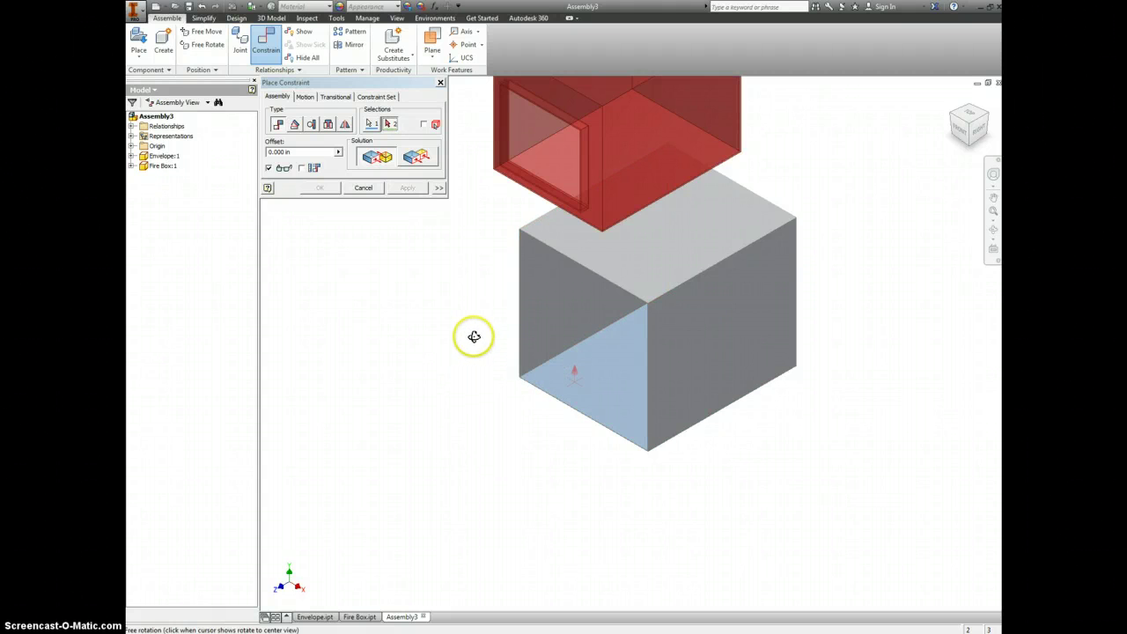
pyautogui.click(965, 133)
pyautogui.click(541, 274)
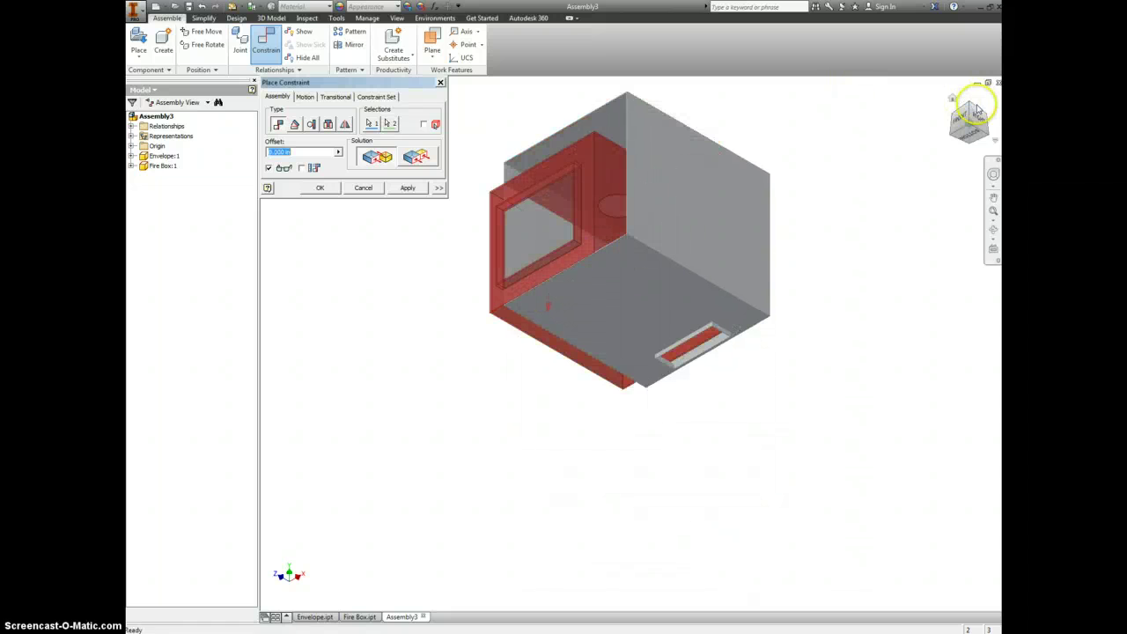
pyautogui.click(963, 114)
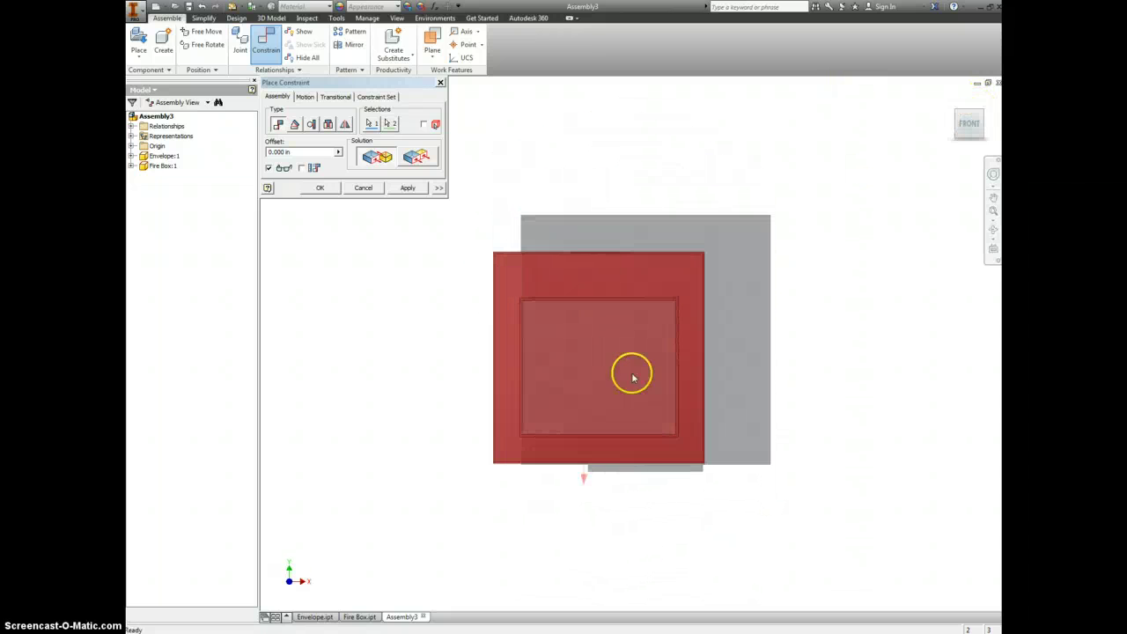
pyautogui.scroll(3, 653, 439)
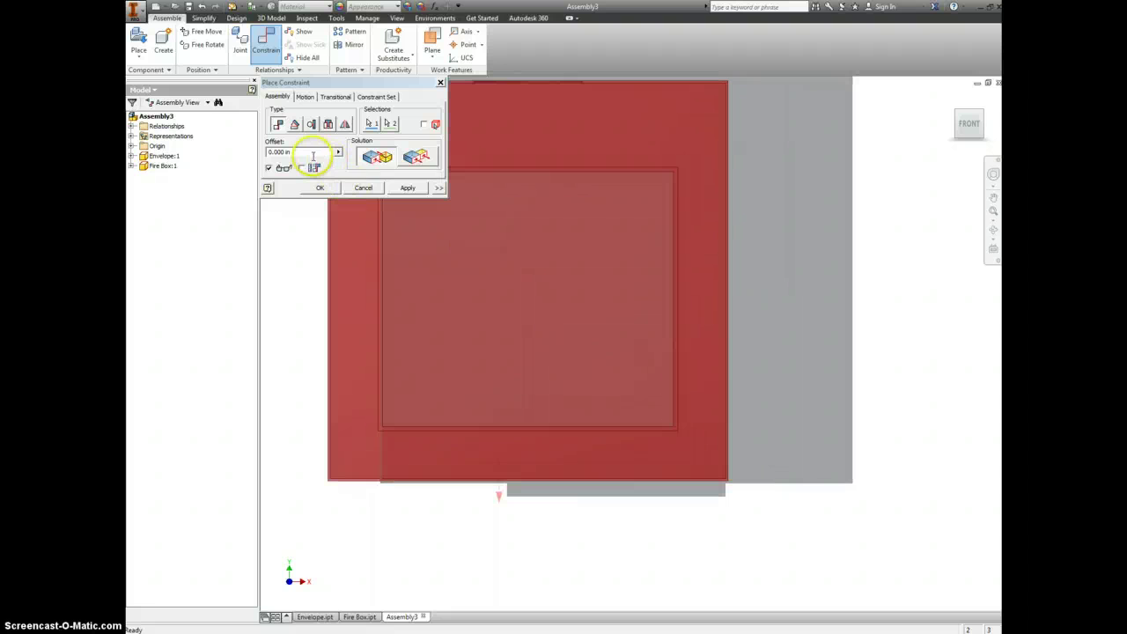
pyautogui.click(311, 154)
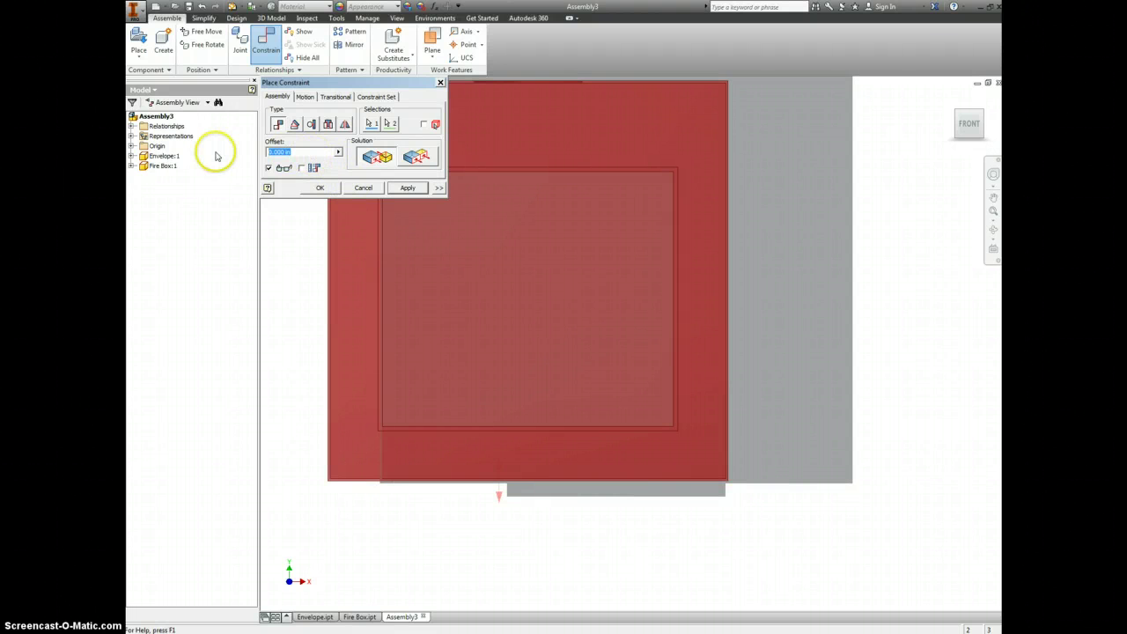
pyautogui.press('Return')
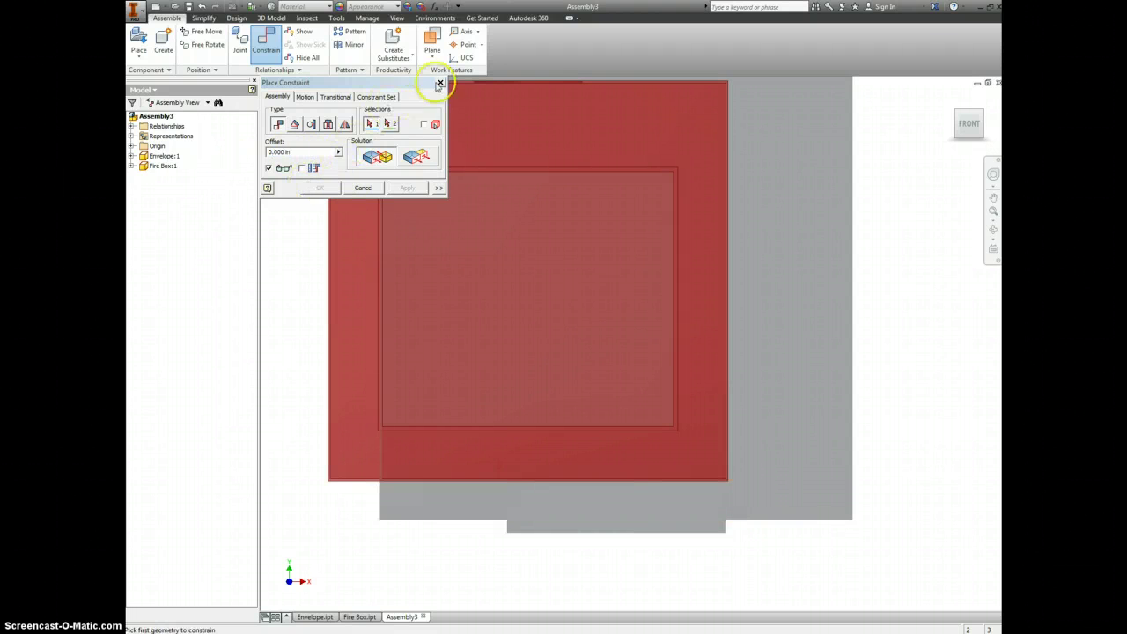
pyautogui.click(440, 82)
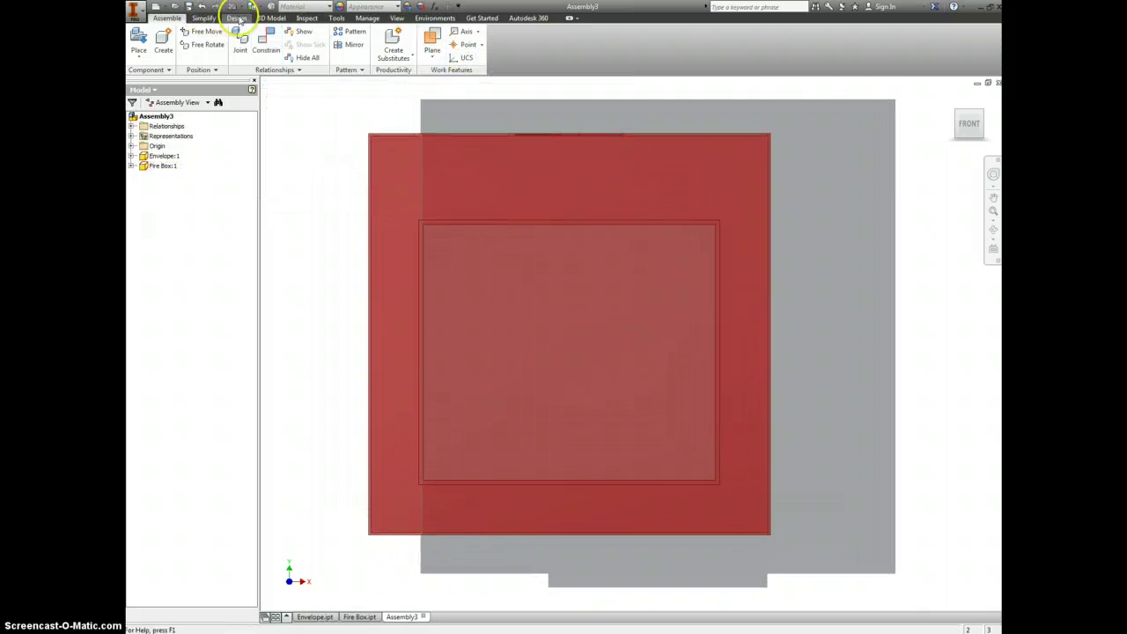
# Step: Measure the vertical gap between the fire box's top edge and the envelope's inside top edge
pyautogui.click(304, 18)
pyautogui.click(224, 37)
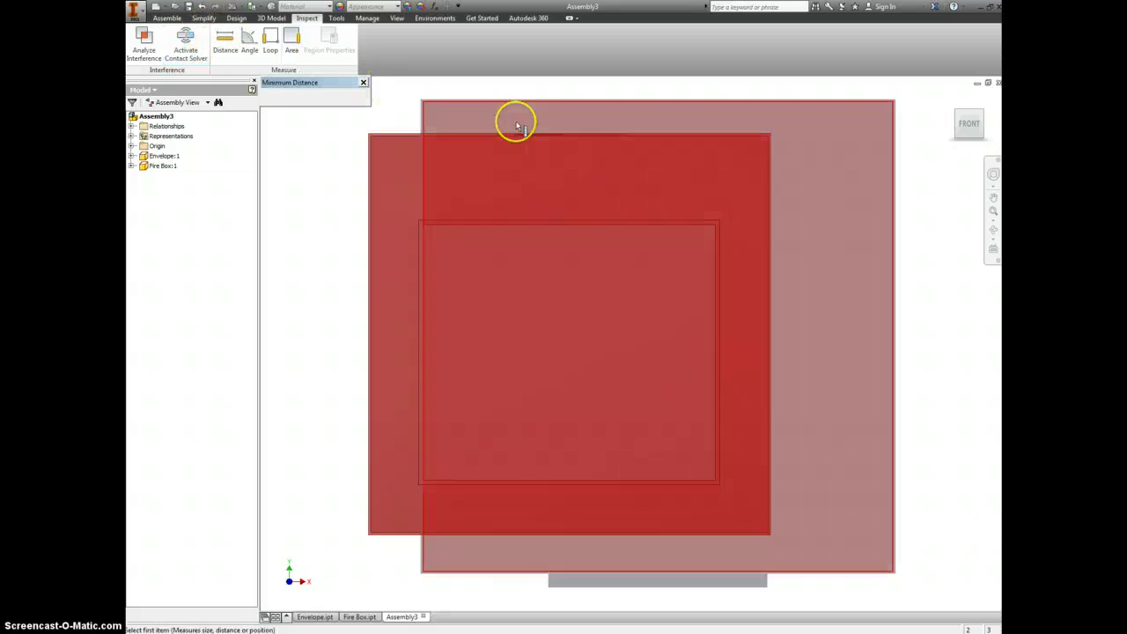
pyautogui.scroll(5, 555, 132)
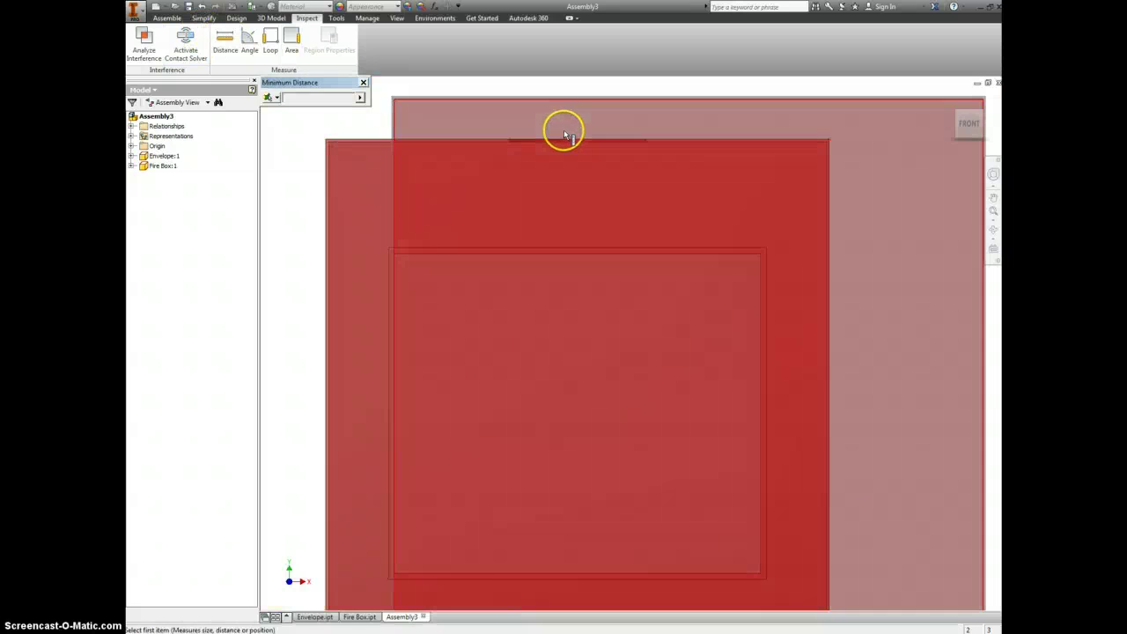
pyautogui.click(570, 160)
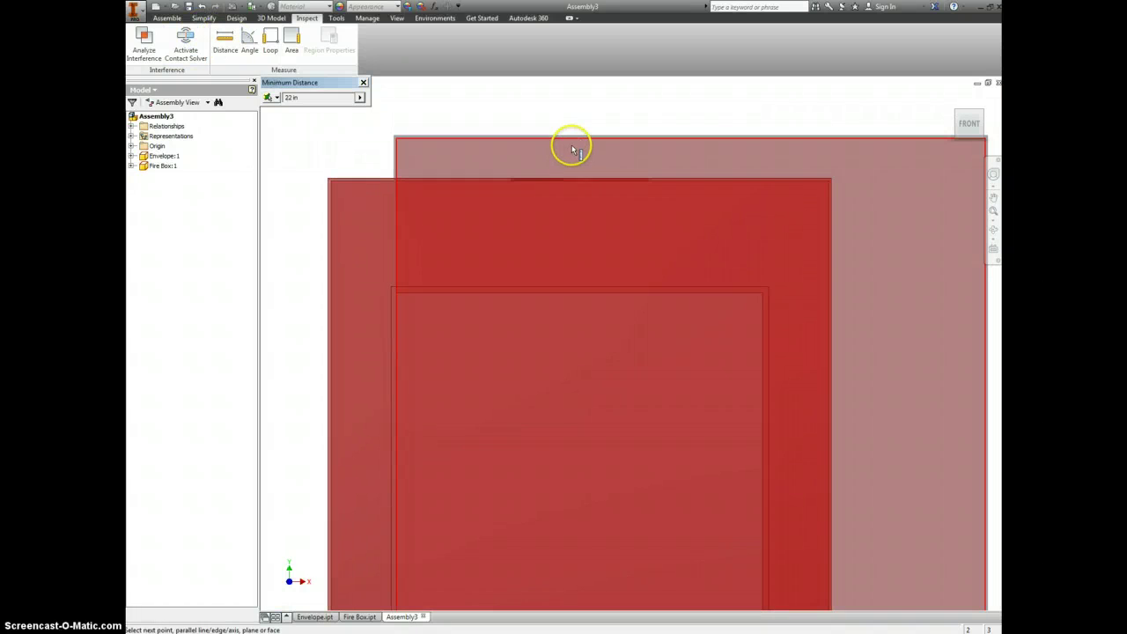
pyautogui.click(573, 142)
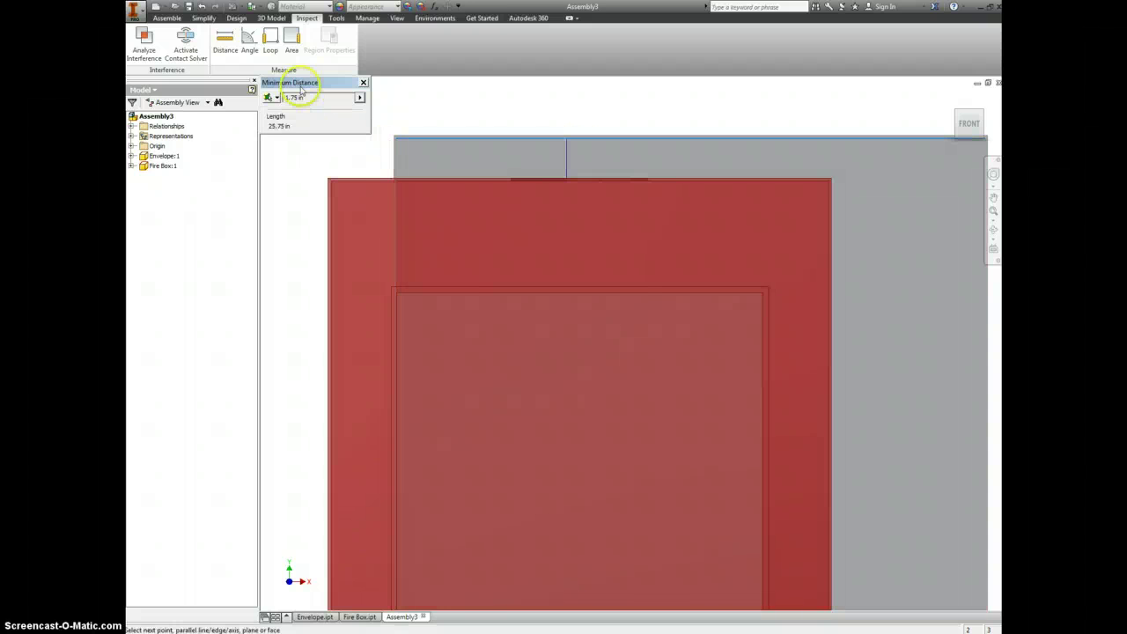
# Step: Measure the vertical gap between the fire box's bottom edge and the envelope's inside floor
pyautogui.scroll(4, 420, 170)
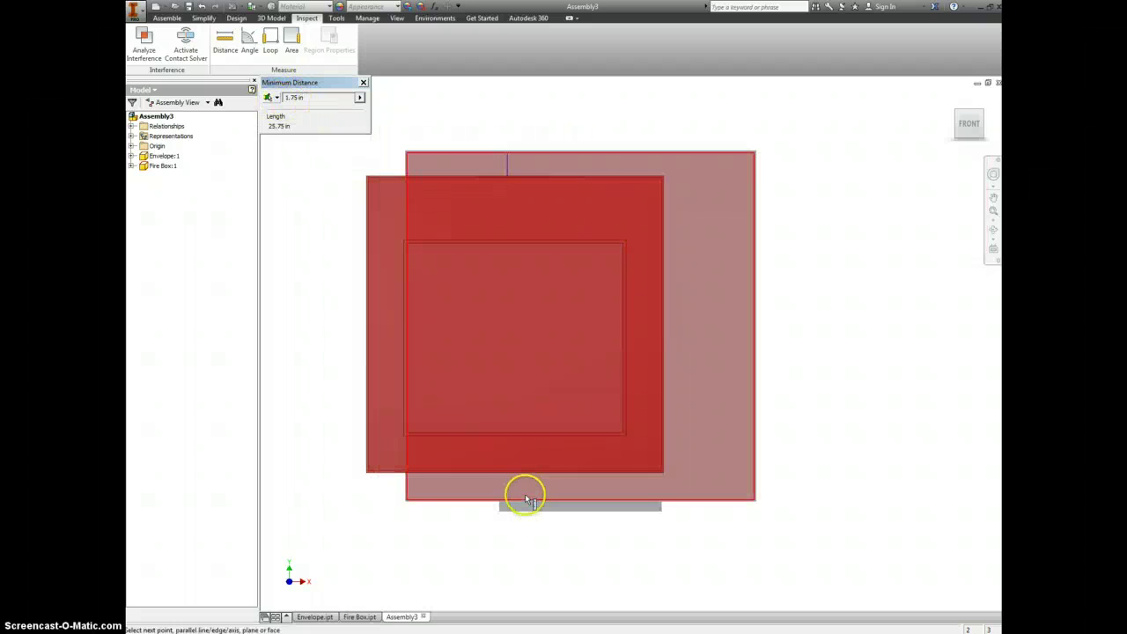
pyautogui.scroll(-4, 523, 493)
pyautogui.scroll(-3, 530, 503)
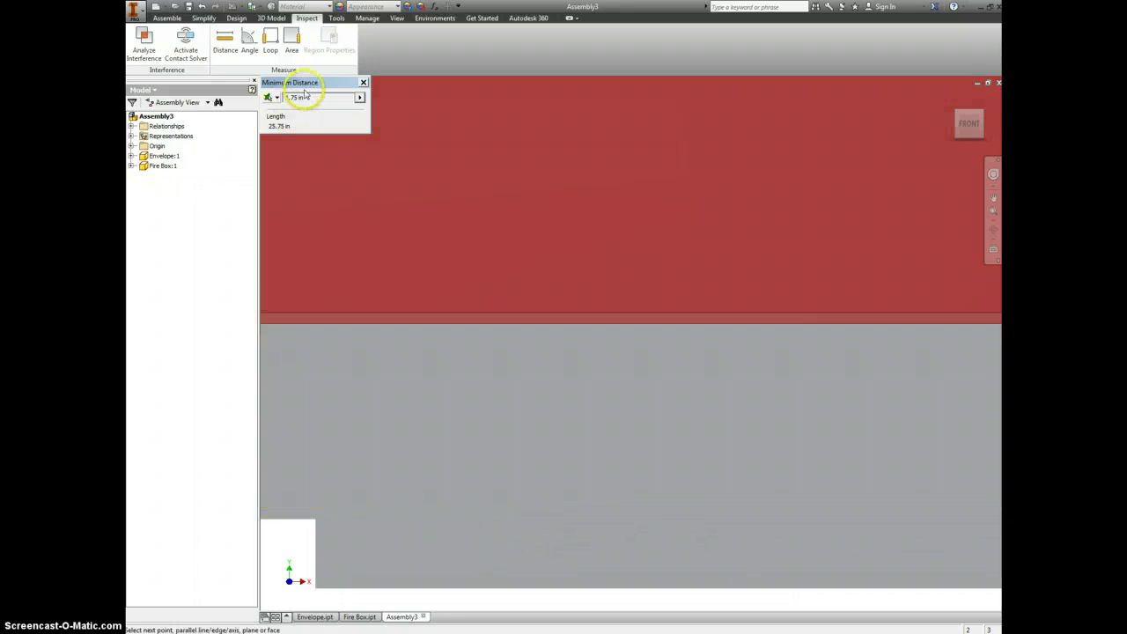
pyautogui.click(480, 322)
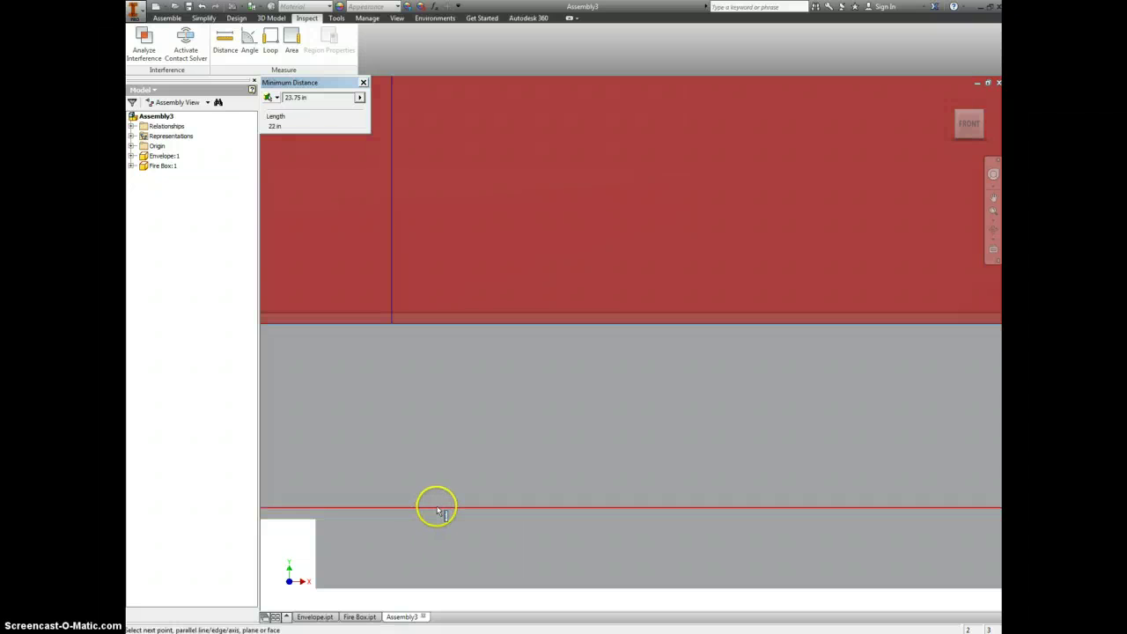
pyautogui.click(437, 509)
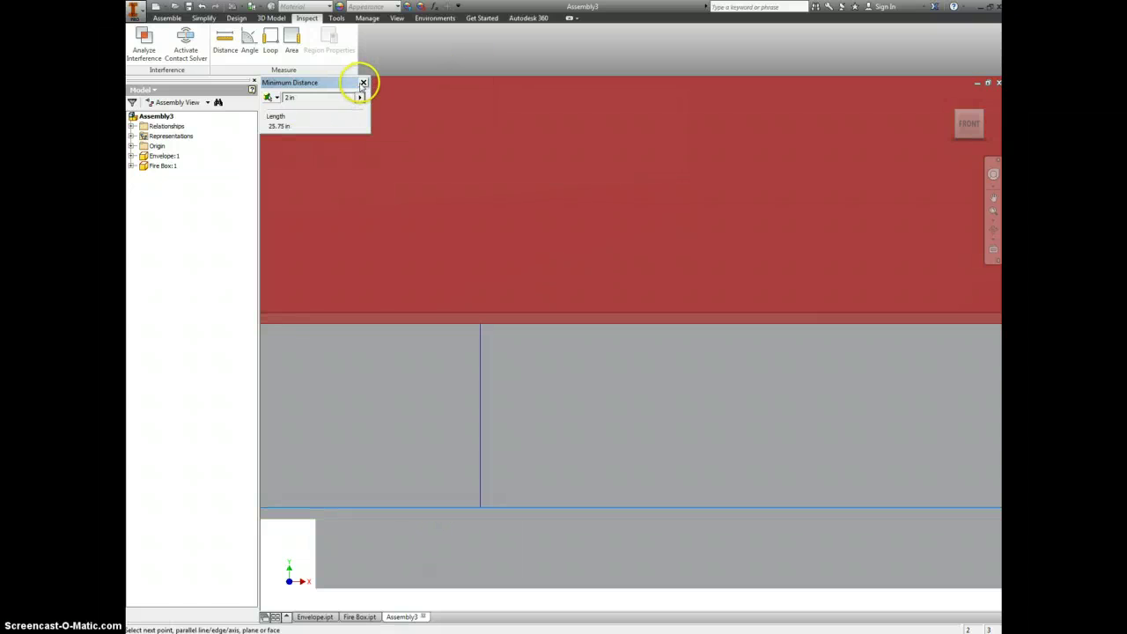
pyautogui.click(363, 83)
pyautogui.press('Home')
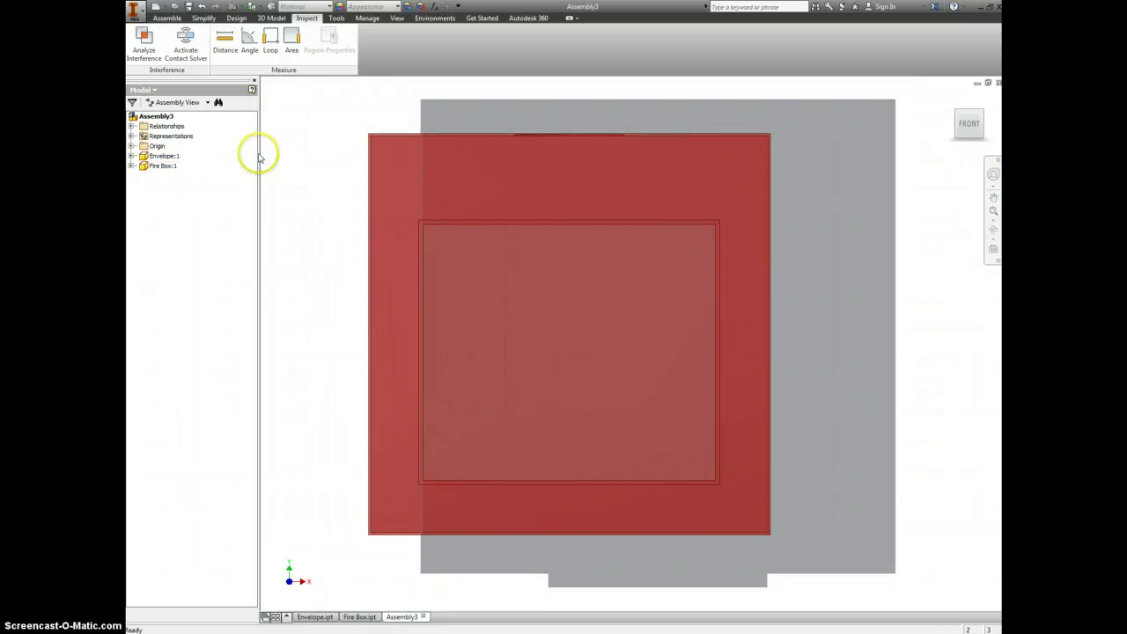
# Step: Set the offset of the mate between the fire box and envelope to 1.875 in
pyautogui.moveTo(138, 167); pyautogui.dragTo(133, 168)
pyautogui.click(131, 156)
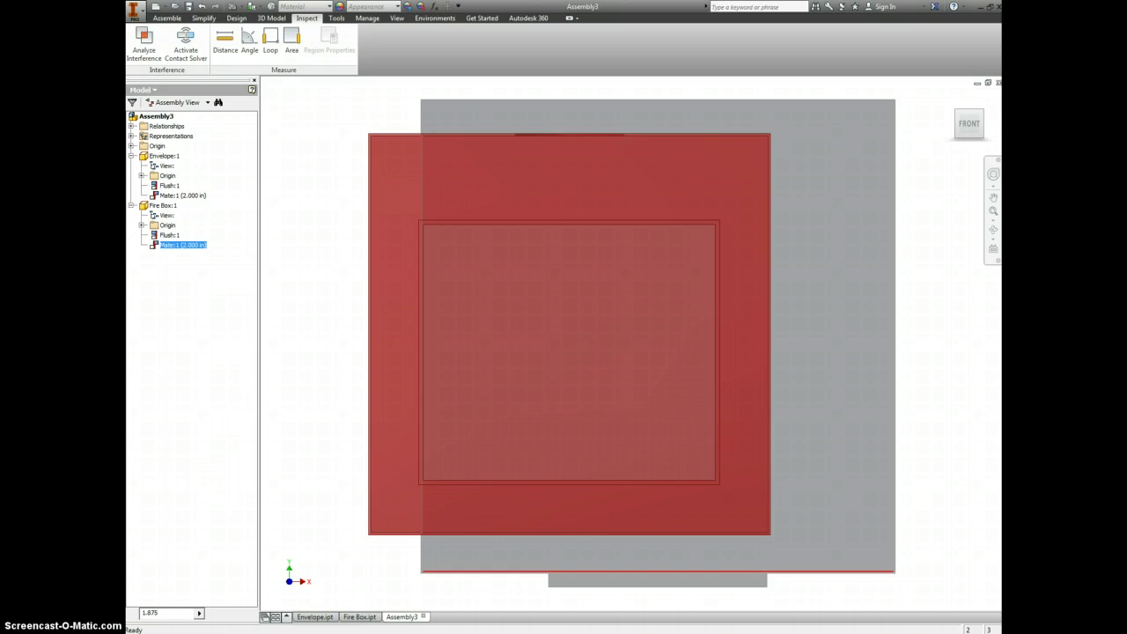
pyautogui.press('Return')
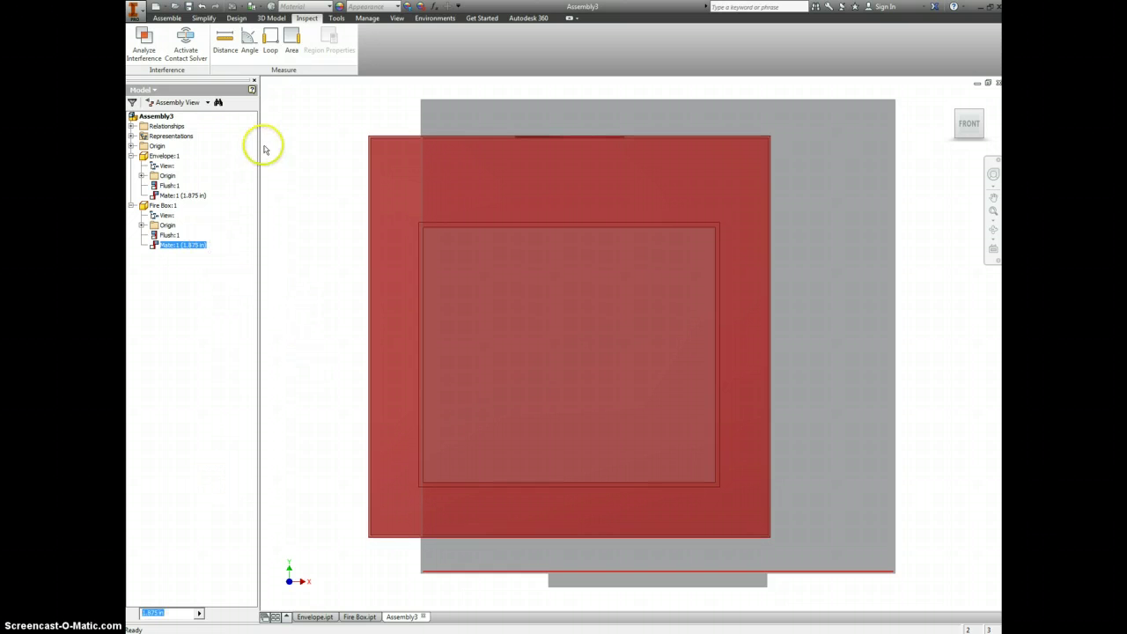
# Step: Re-measure the top gap between the fire box and the envelope after the offset change
pyautogui.click(224, 39)
pyautogui.scroll(3, 547, 136)
pyautogui.click(555, 161)
pyautogui.scroll(-5, 563, 144)
pyautogui.click(573, 113)
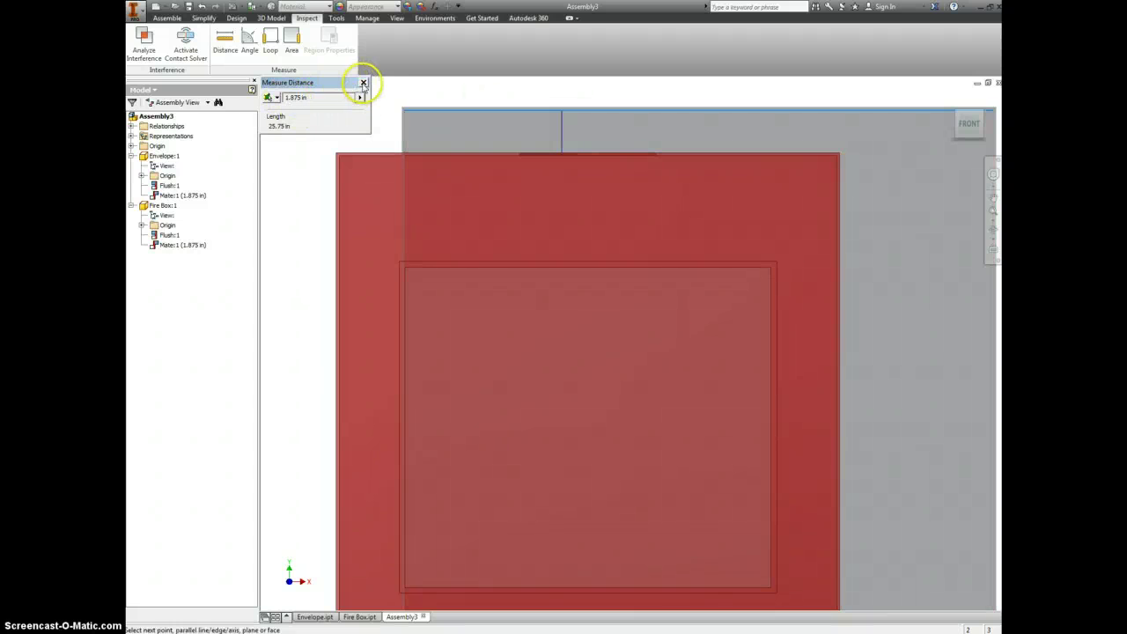
# Step: Mate the fire box's right side face to the envelope's inside right wall with an offset of 1.875 in
pyautogui.click(362, 84)
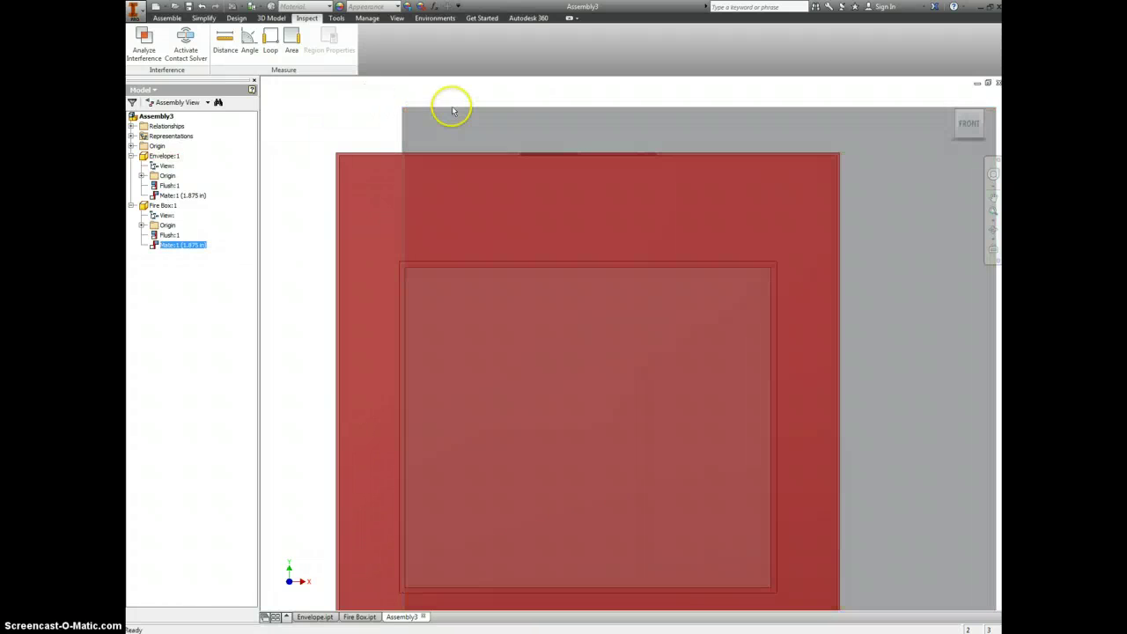
pyautogui.scroll(-4, 874, 143)
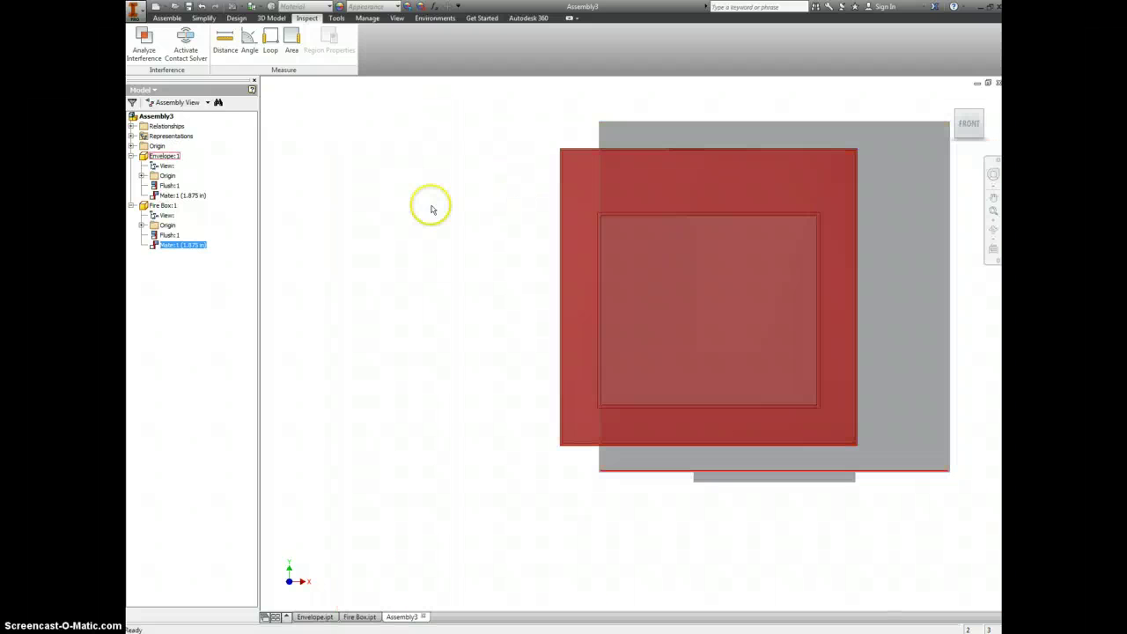
pyautogui.click(166, 19)
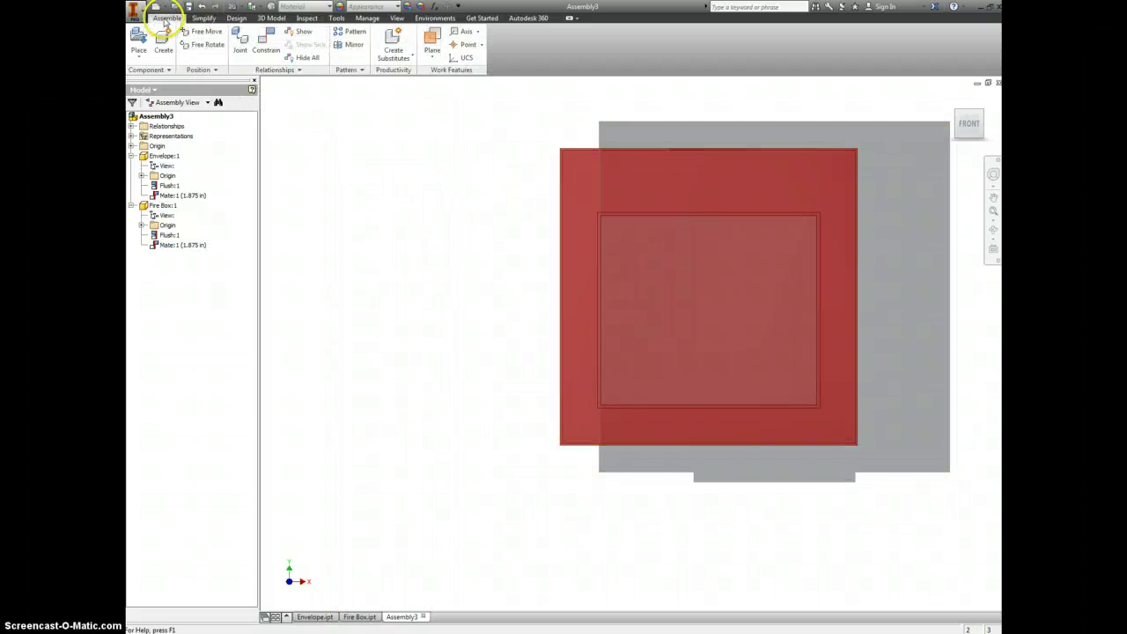
pyautogui.click(264, 38)
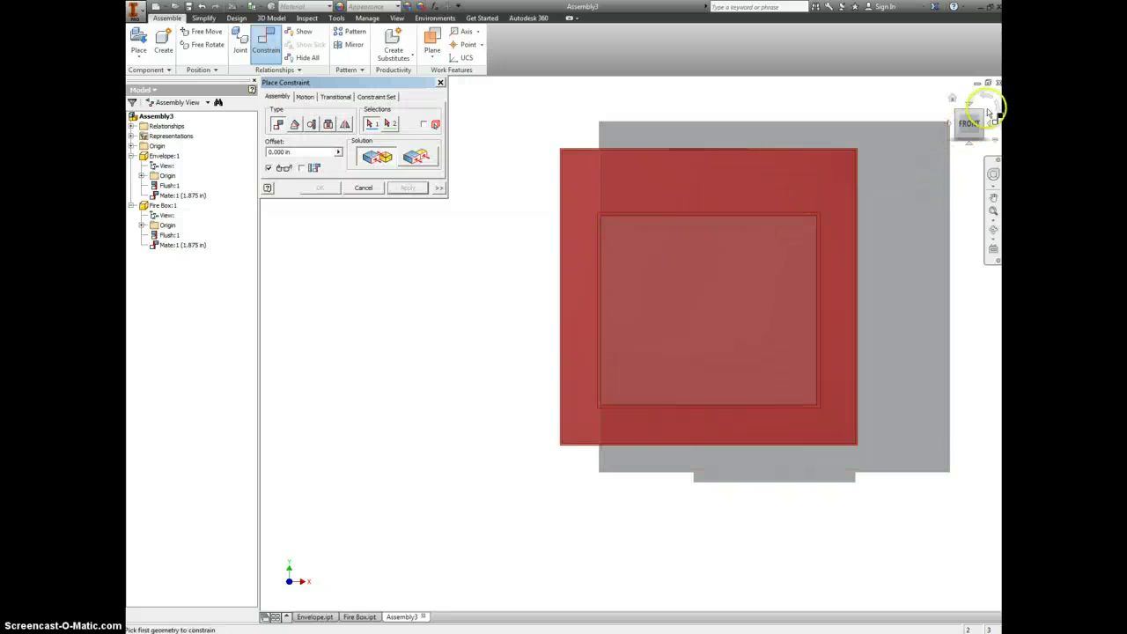
pyautogui.click(878, 231)
pyautogui.press('F6')
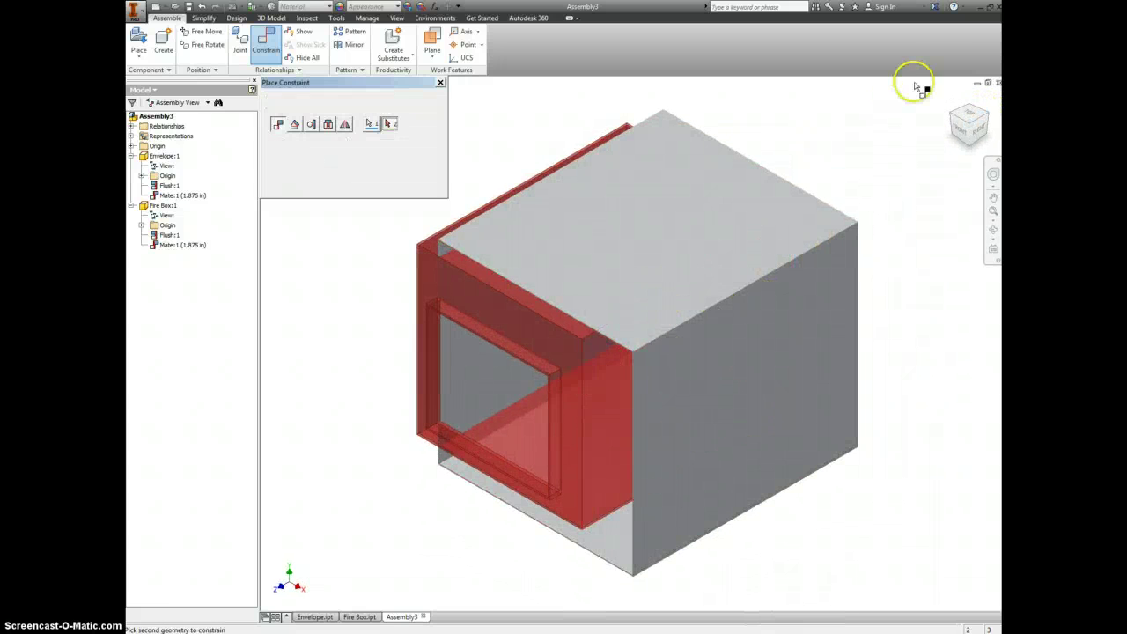
pyautogui.click(963, 118)
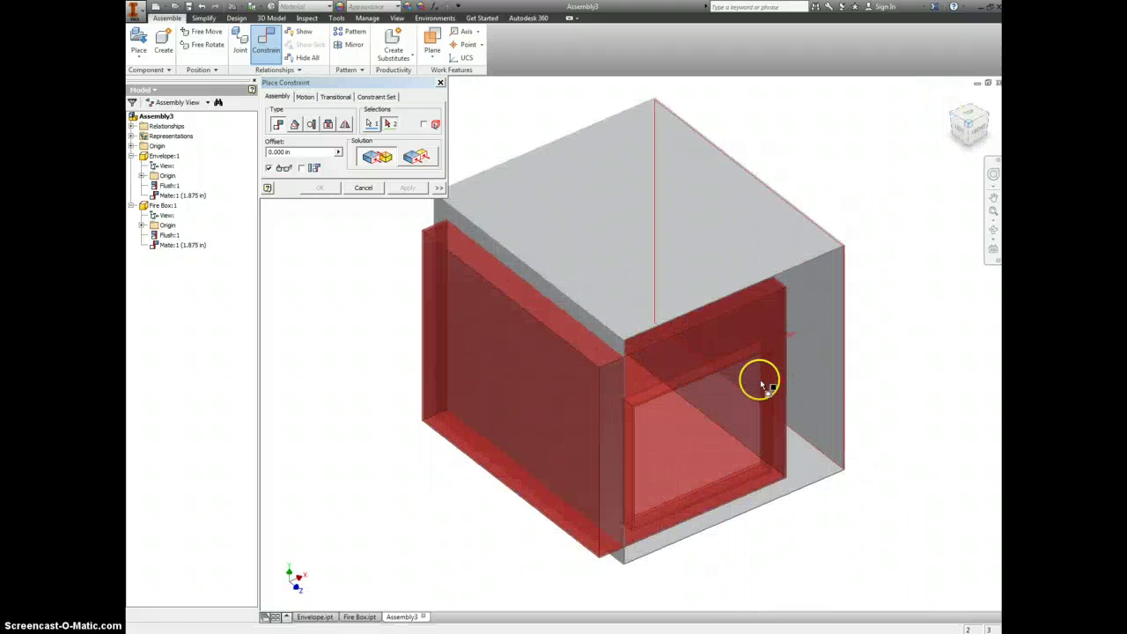
pyautogui.click(827, 313)
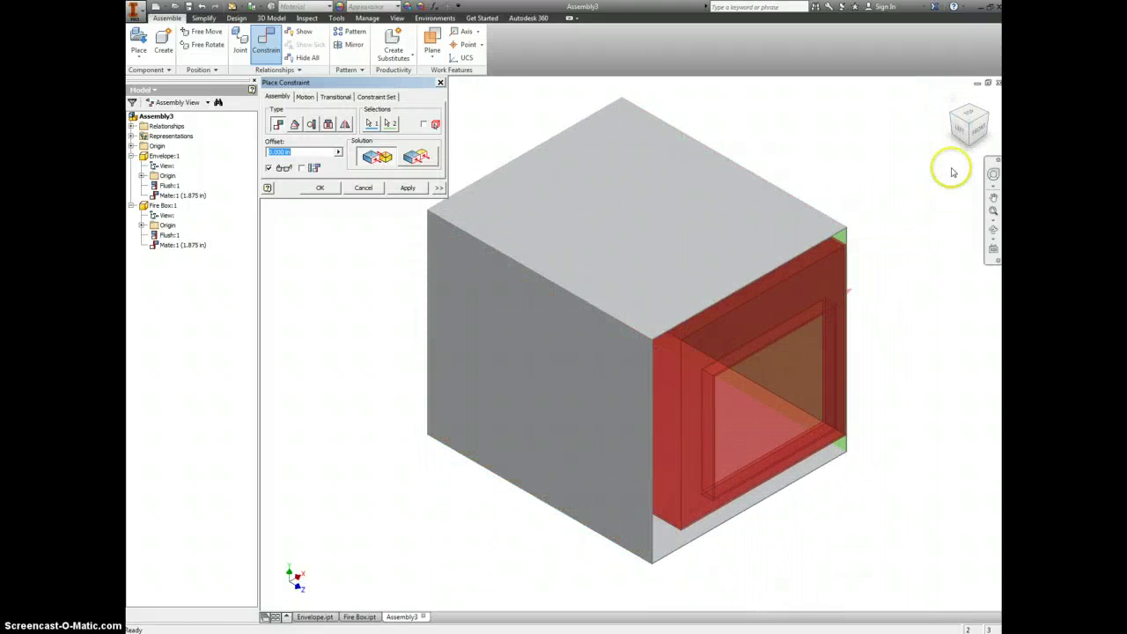
pyautogui.click(971, 131)
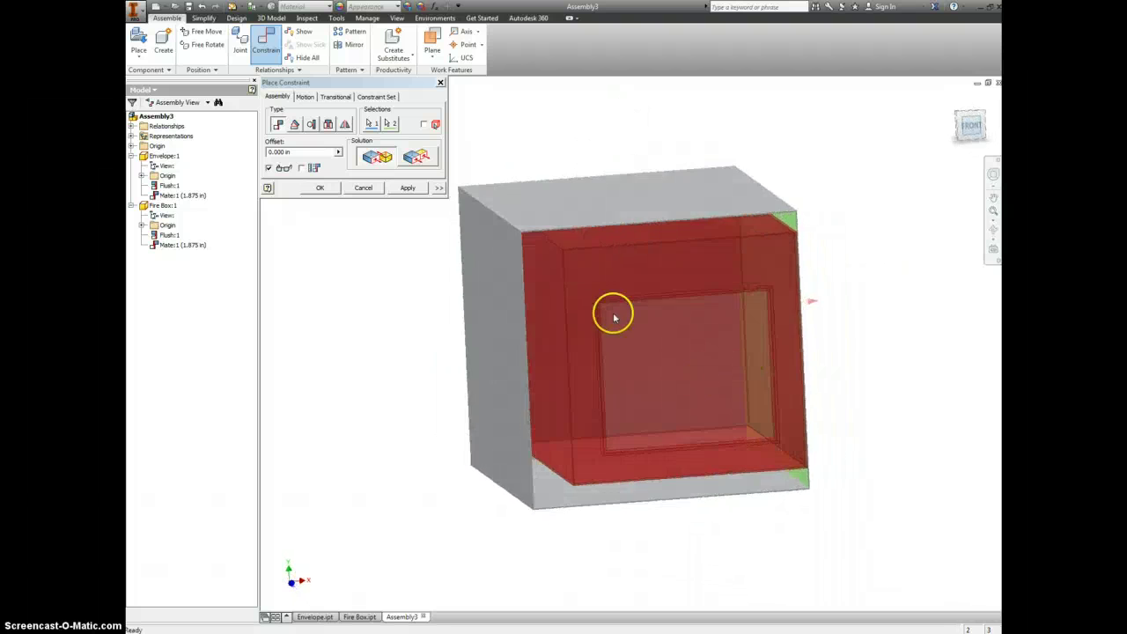
pyautogui.doubleClick(302, 153)
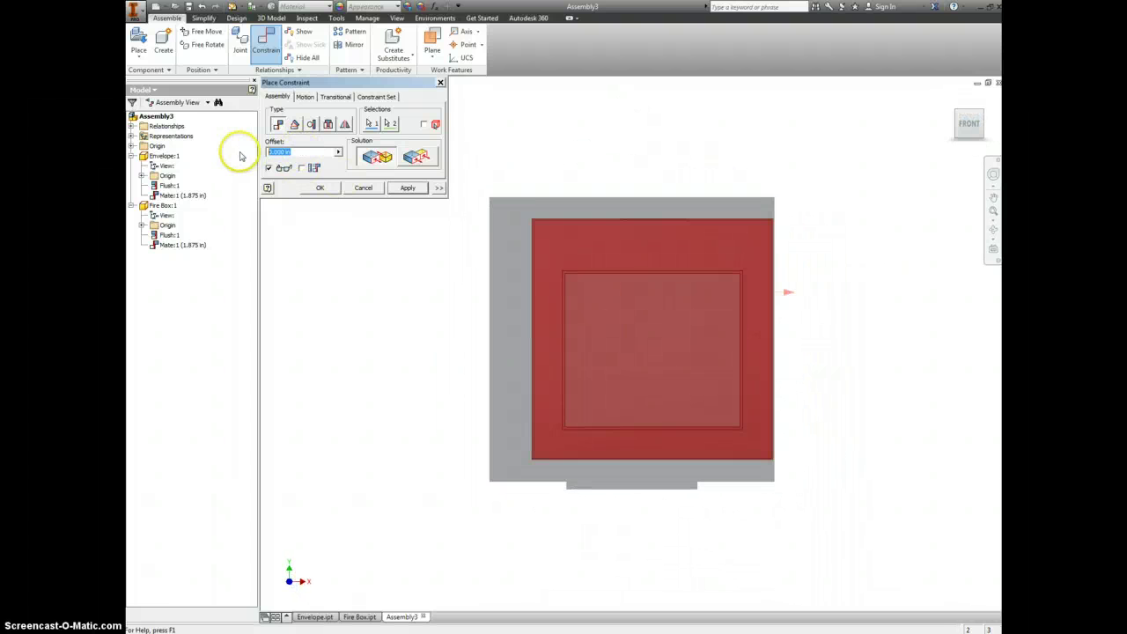
pyautogui.write('1.875')
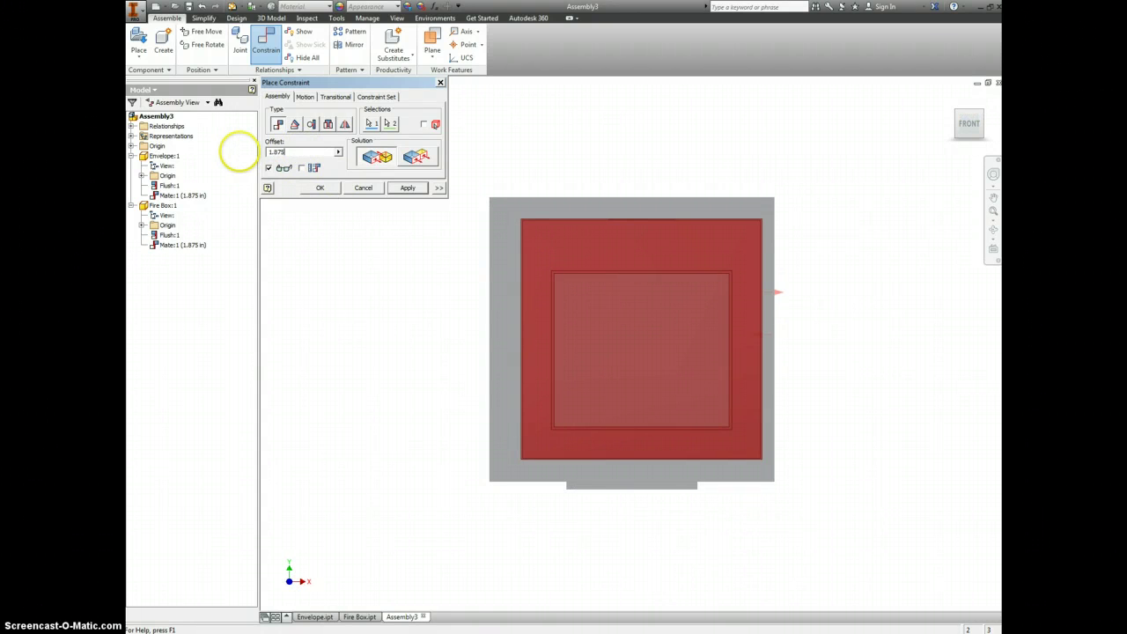
pyautogui.press('Return')
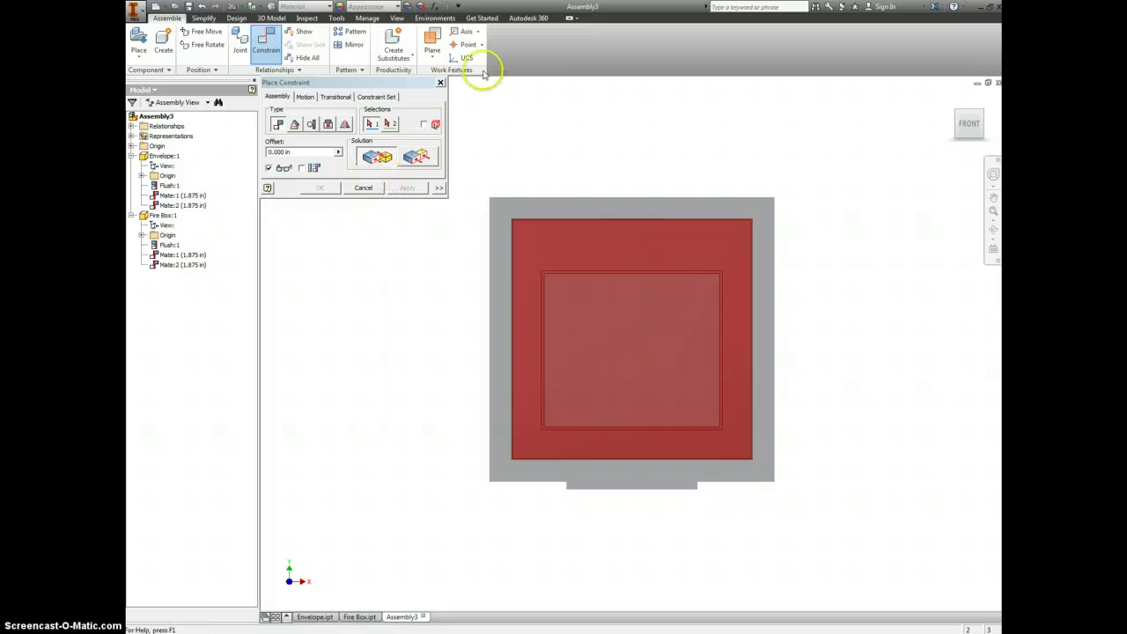
pyautogui.click(440, 83)
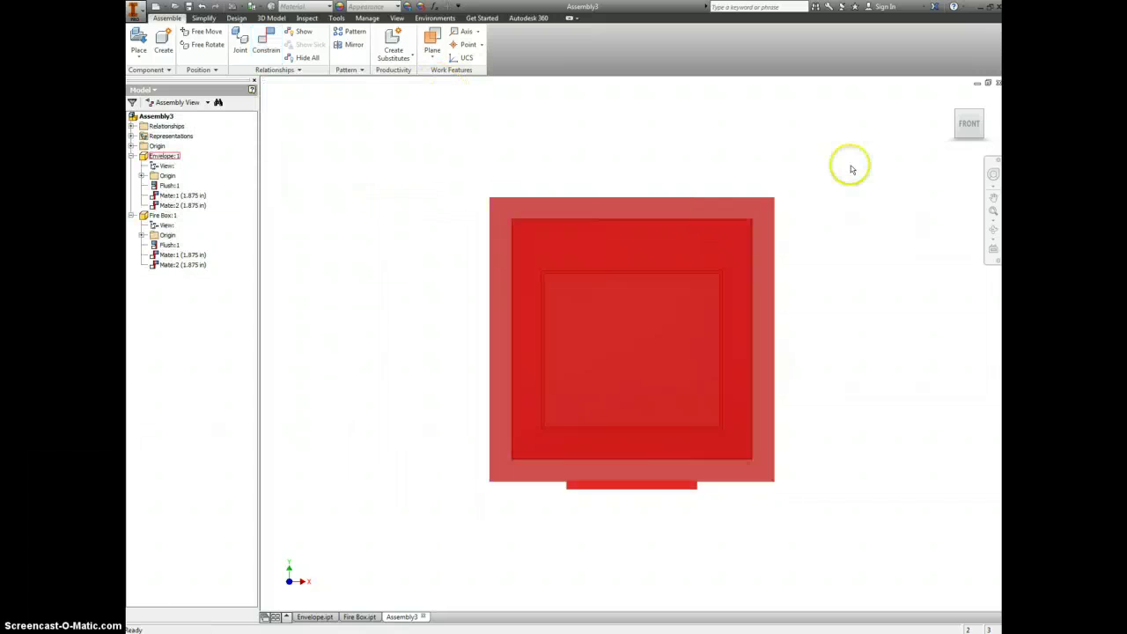
# Step: Close the Envelope.ipt and Fire Box.ipt part documents, saving the Fire Box changes, and keep the assembly open
pyautogui.click(952, 98)
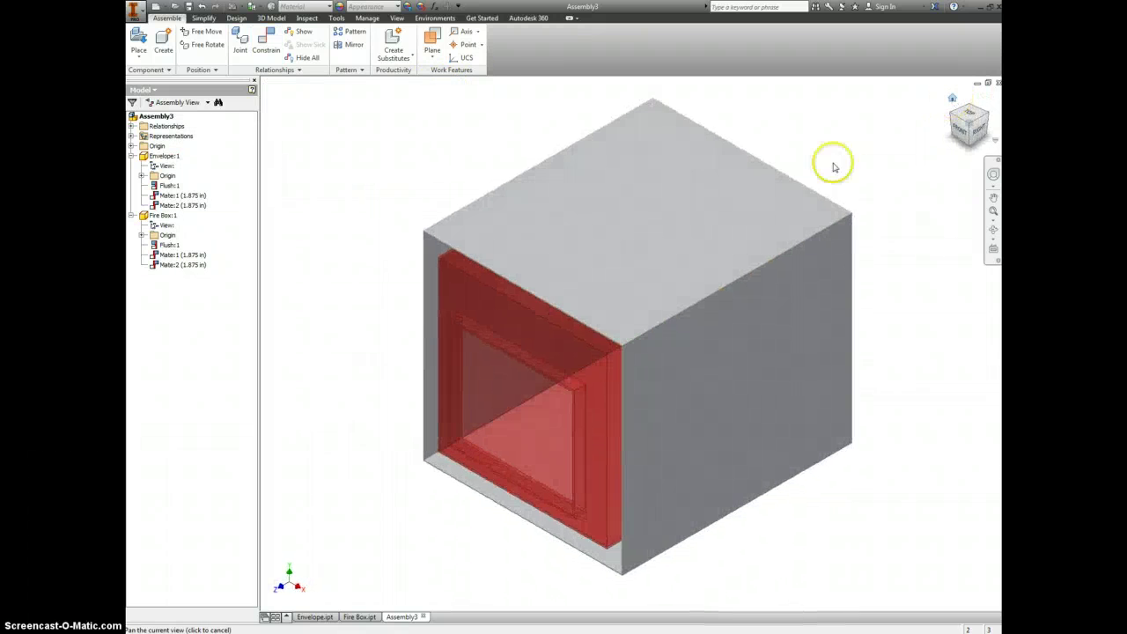
pyautogui.click(319, 618)
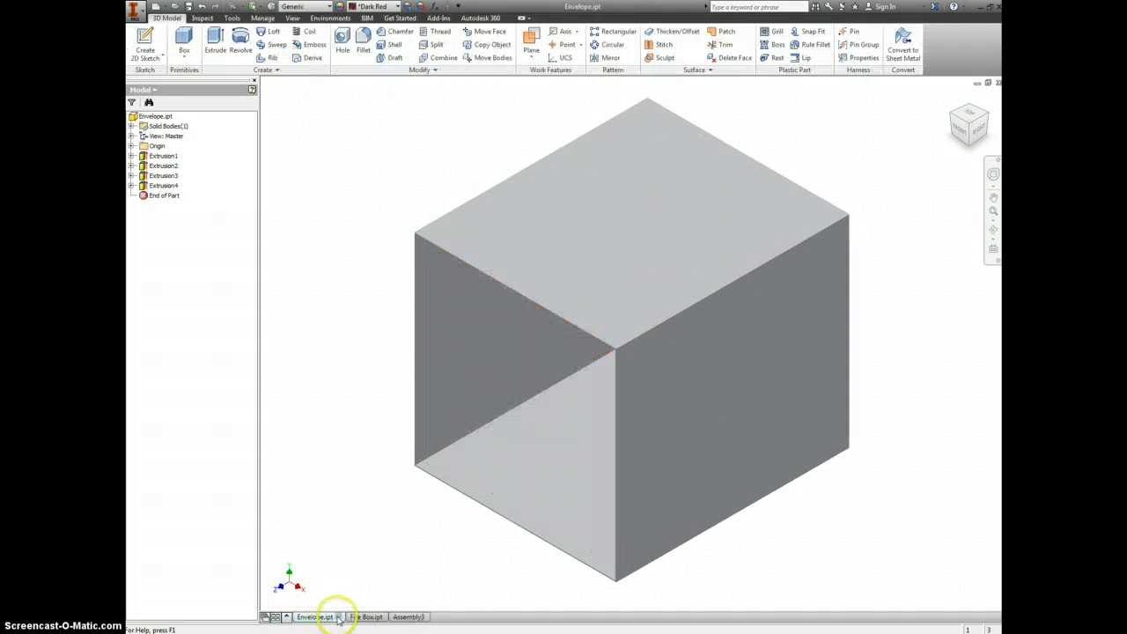
pyautogui.click(336, 617)
pyautogui.click(324, 618)
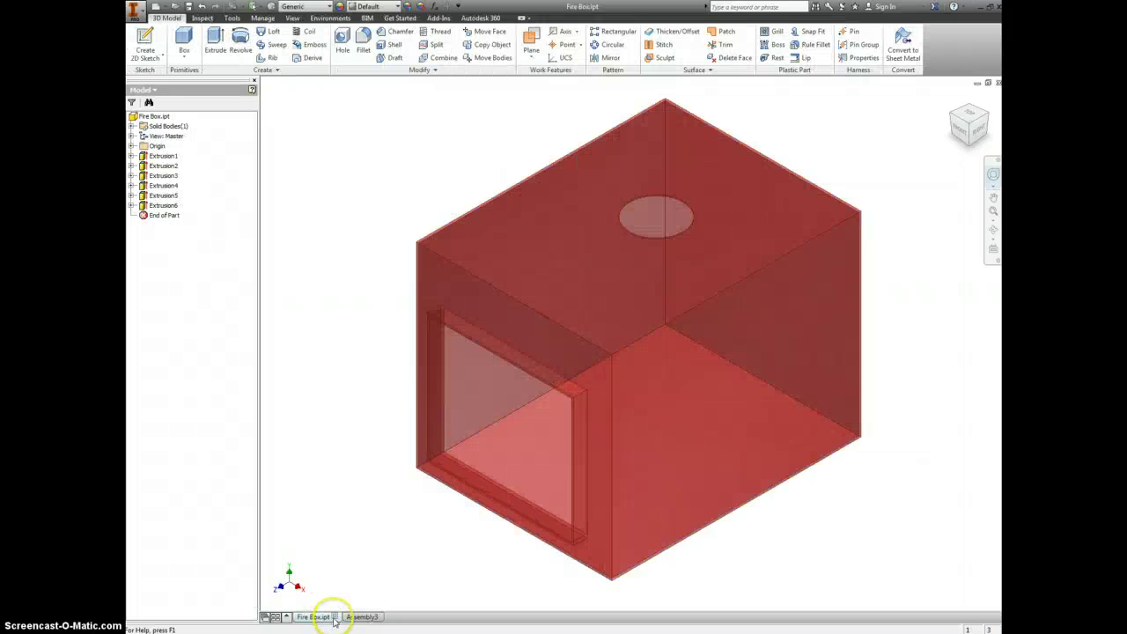
pyautogui.click(335, 617)
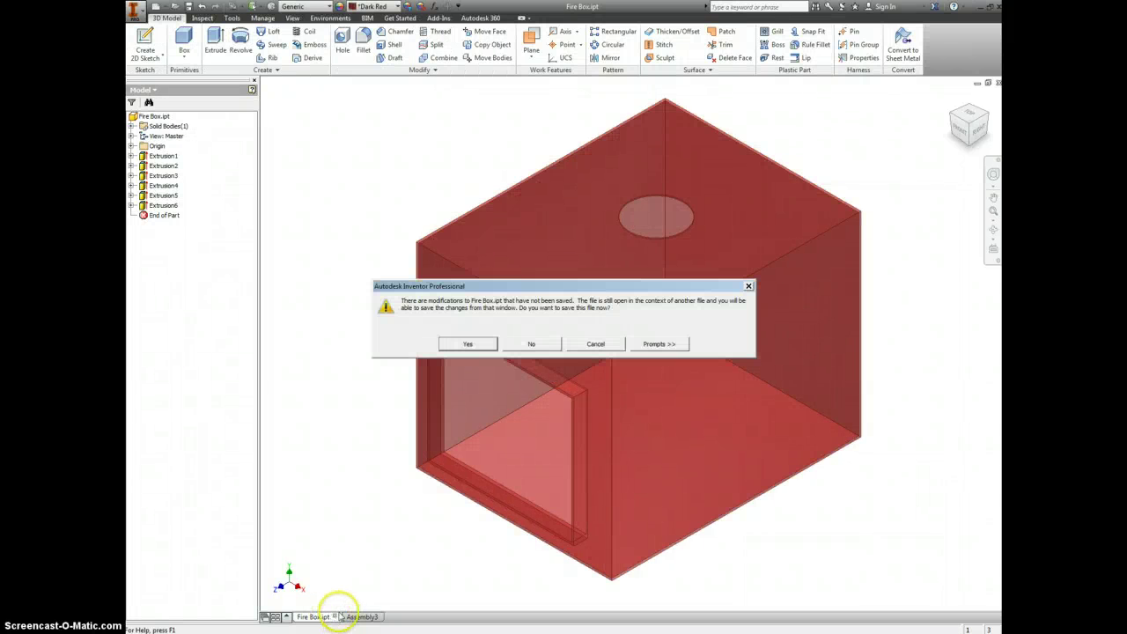
pyautogui.click(466, 346)
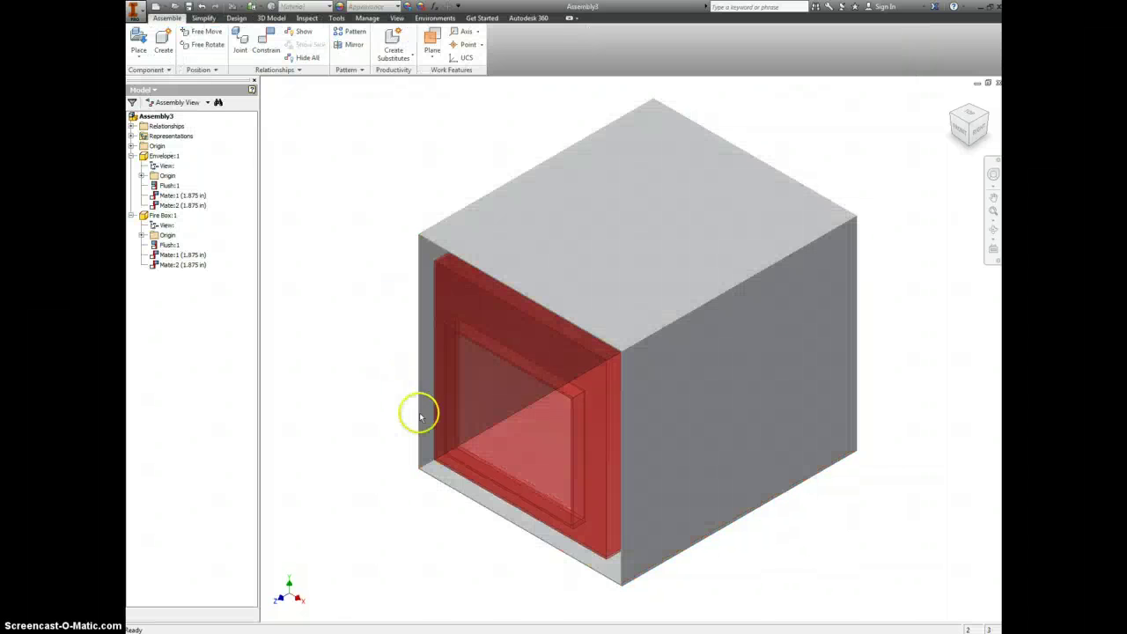
# Step: Edit the envelope in place and project the fire box's round top opening into a new sketch on the envelope's top face
pyautogui.click(550, 273)
pyautogui.click(515, 295)
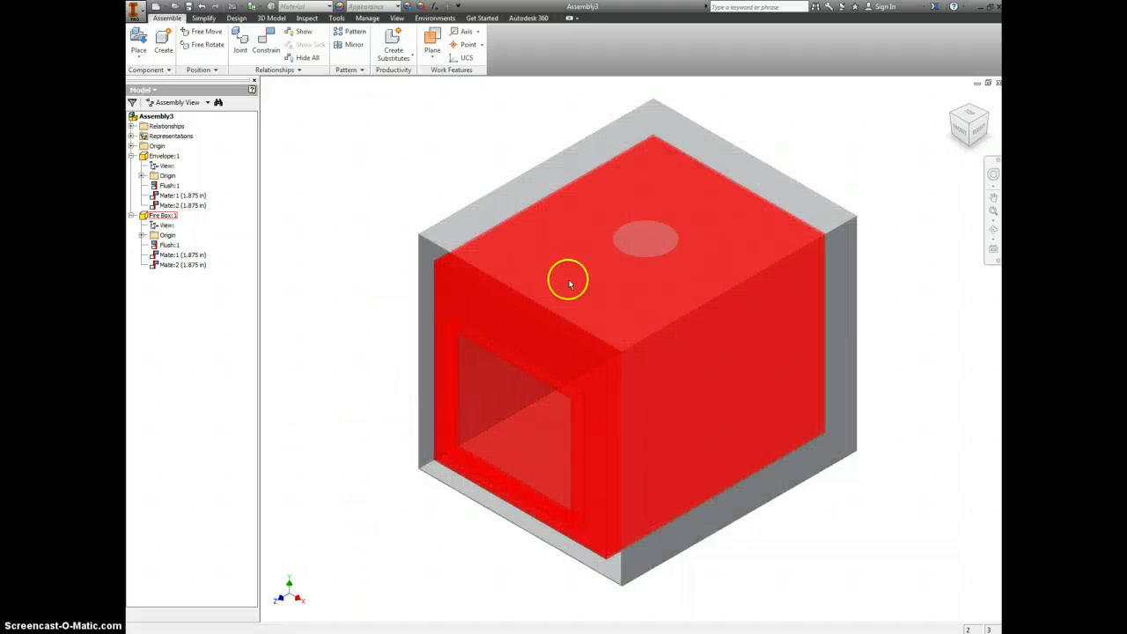
pyautogui.doubleClick(427, 245)
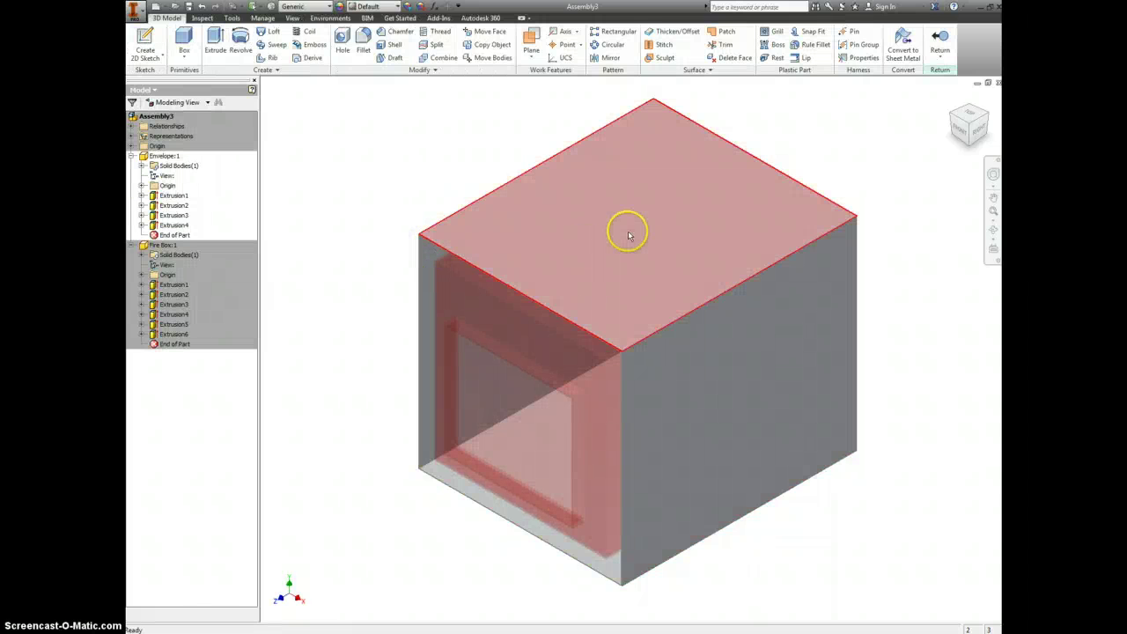
pyautogui.rightClick(626, 229)
pyautogui.click(628, 264)
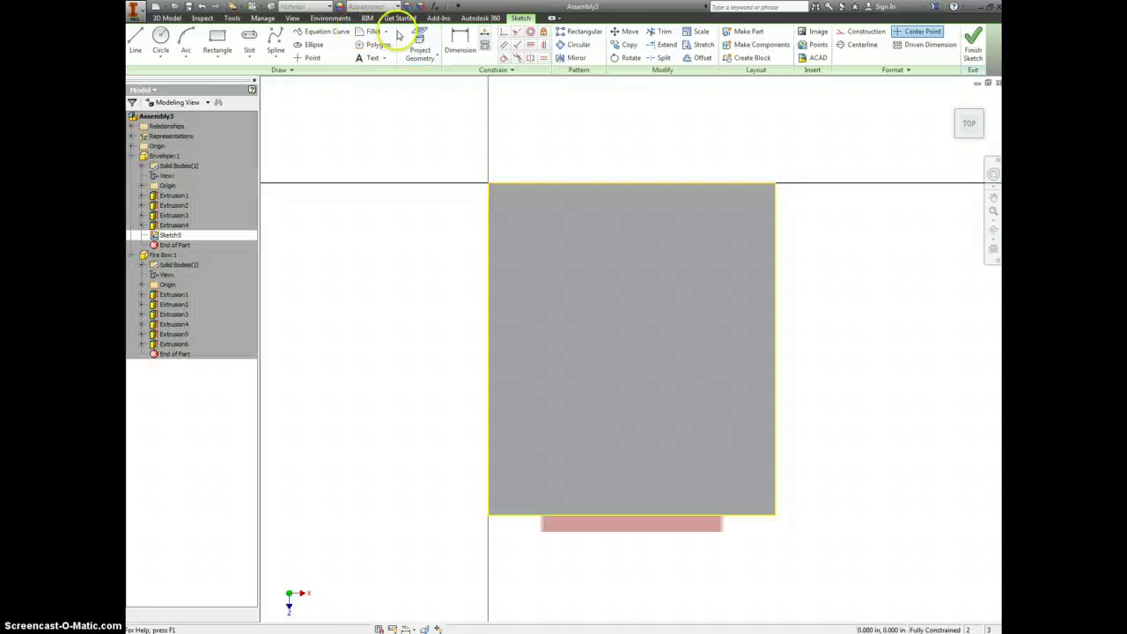
pyautogui.click(420, 40)
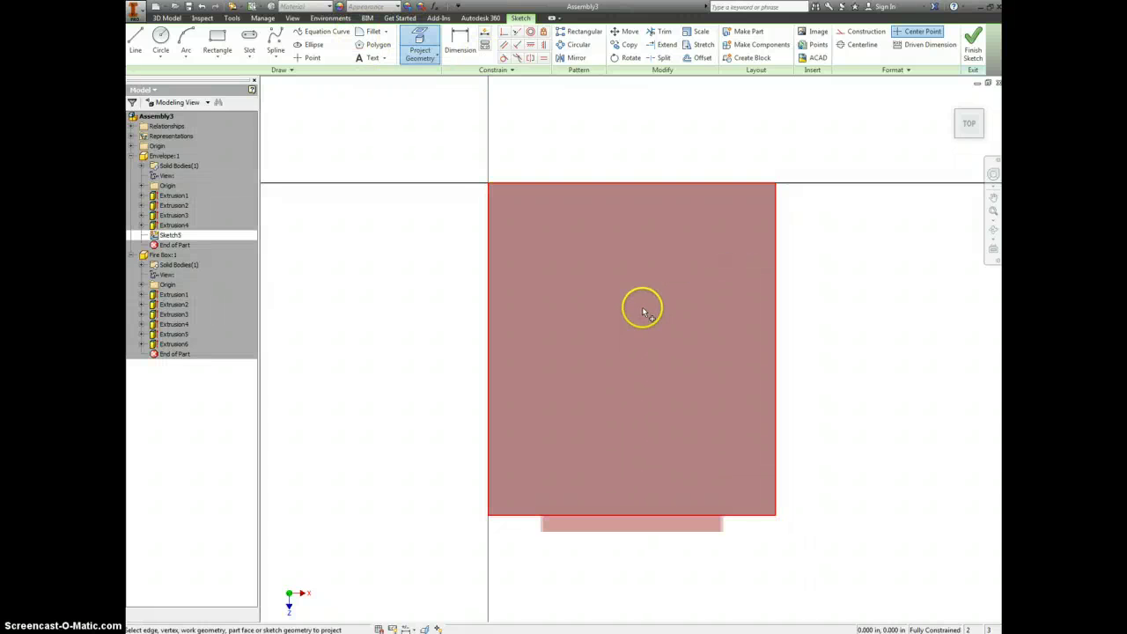
pyautogui.click(637, 331)
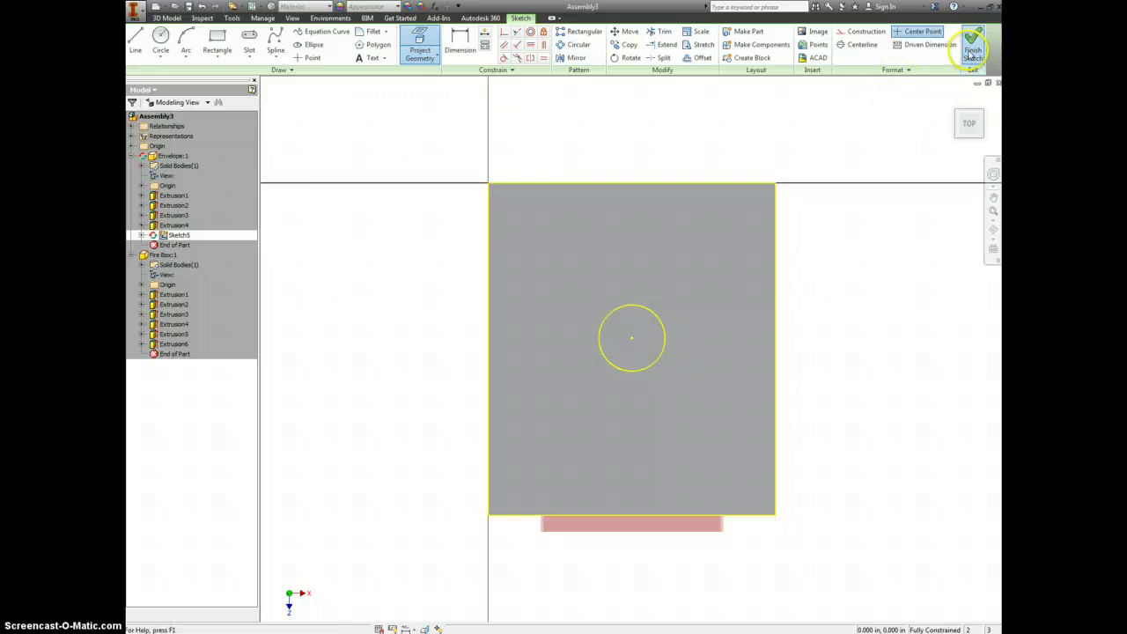
pyautogui.click(973, 44)
# Step: Cut the projected circle .125 in into the envelope's top with Extrude and return to the assembly
pyautogui.press('e')
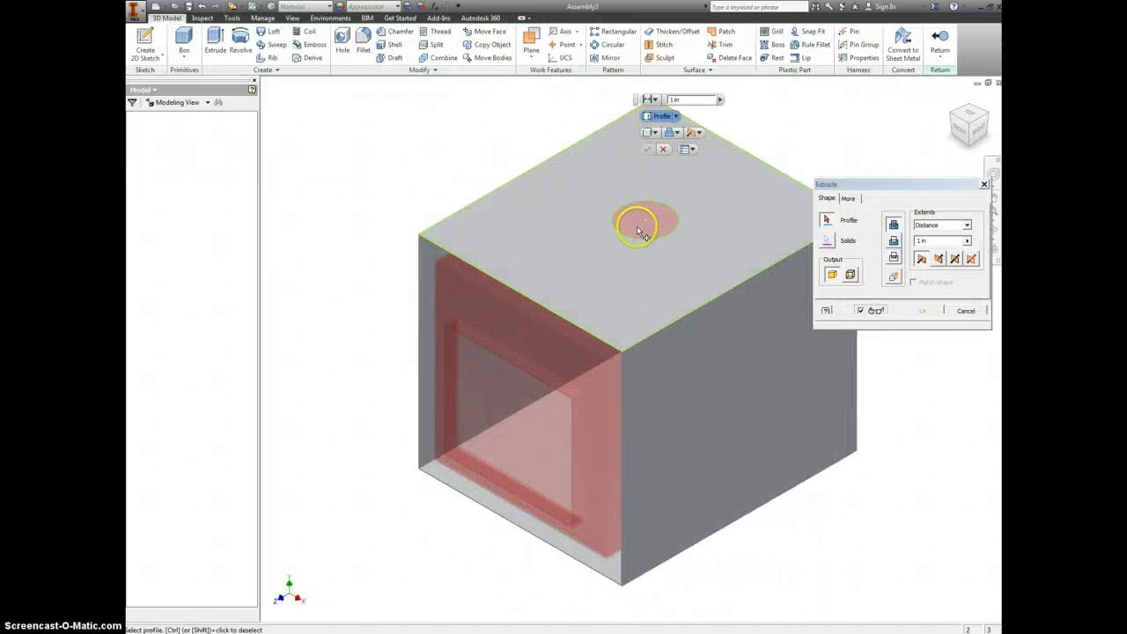
pyautogui.click(649, 220)
pyautogui.click(894, 241)
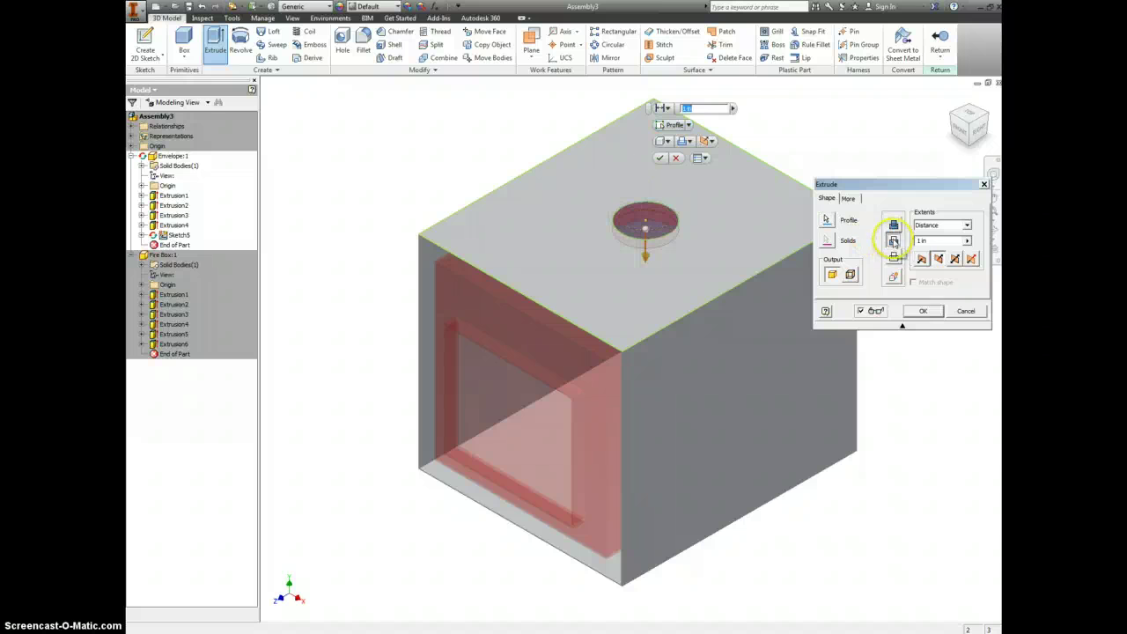
pyautogui.click(935, 240)
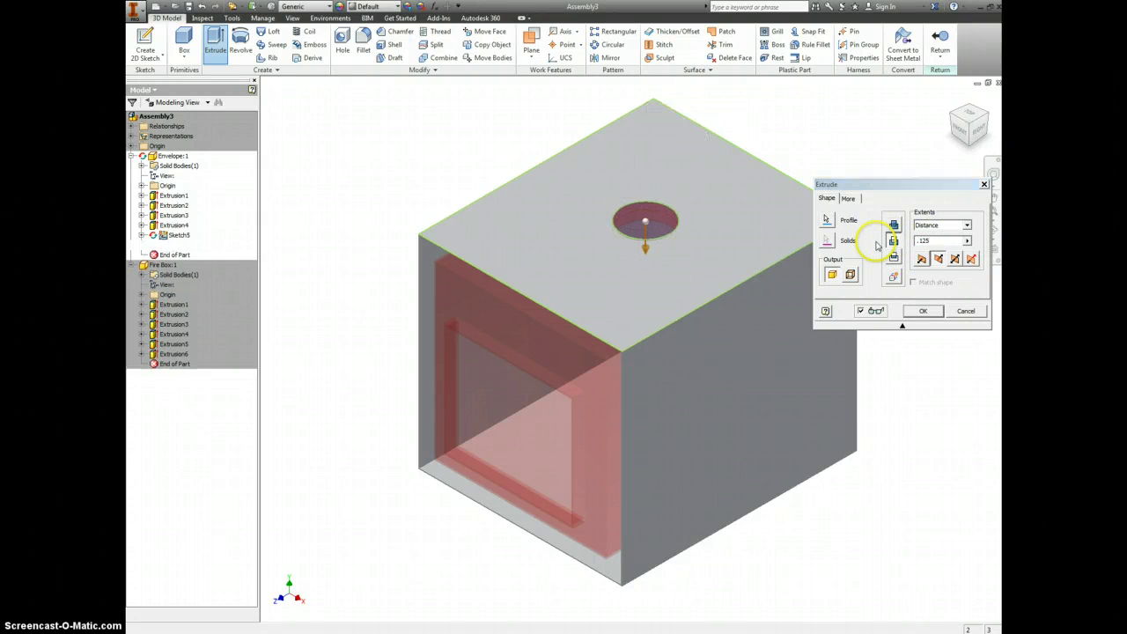
pyautogui.press('Return')
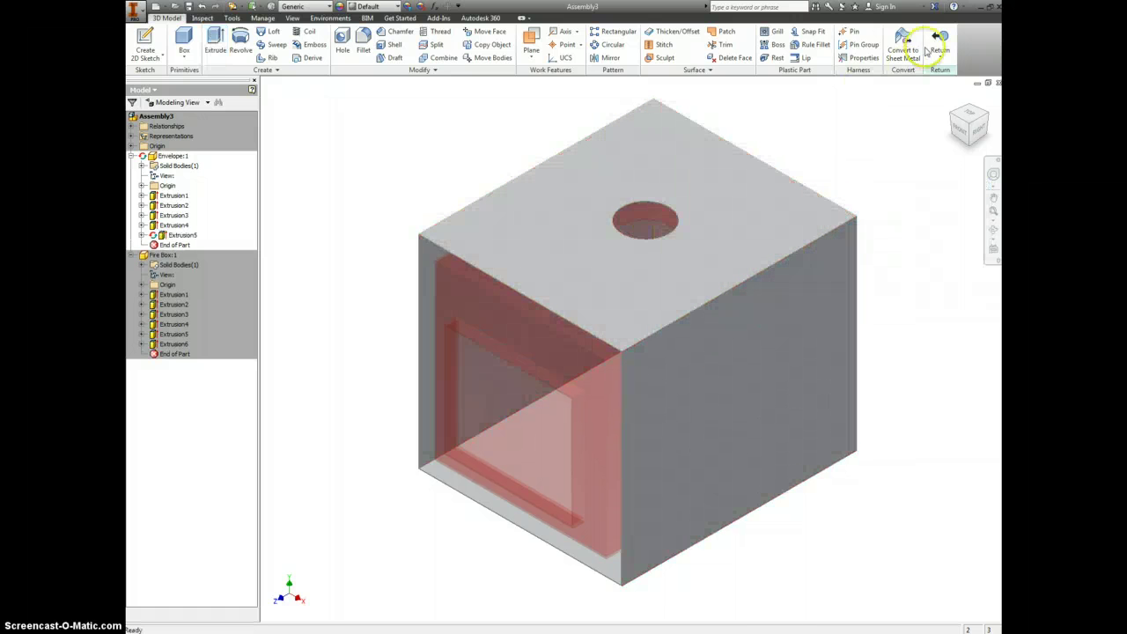
pyautogui.click(939, 40)
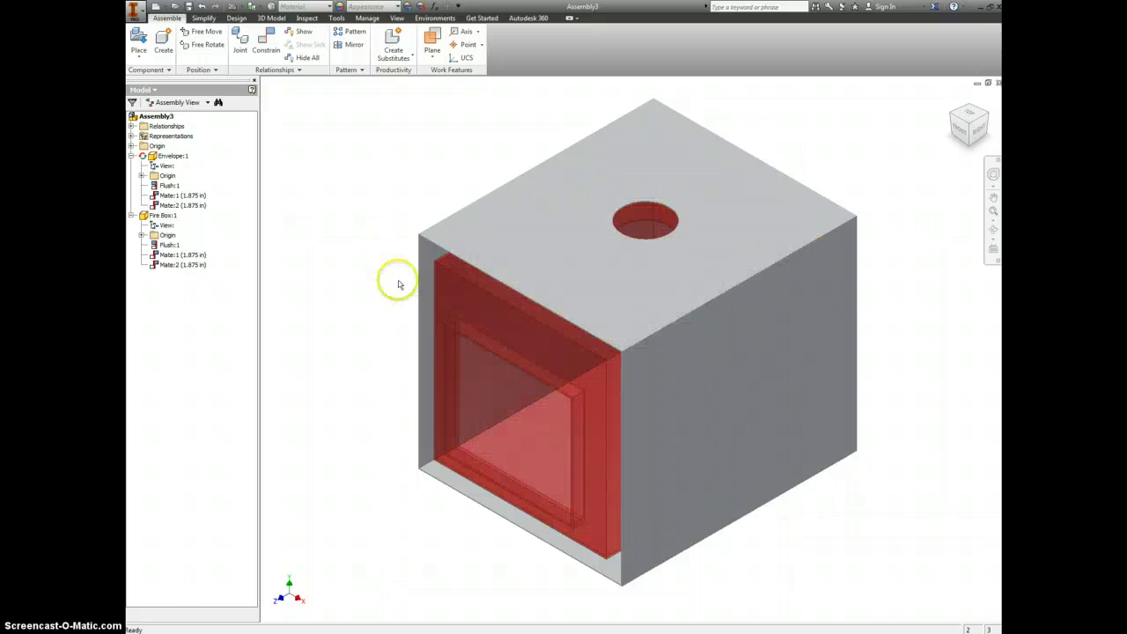
# Step: Create an in-place component named Front Face from the Standard.ipt template, stored in the Fire Box folder, and place it in the assembly
pyautogui.click(471, 301)
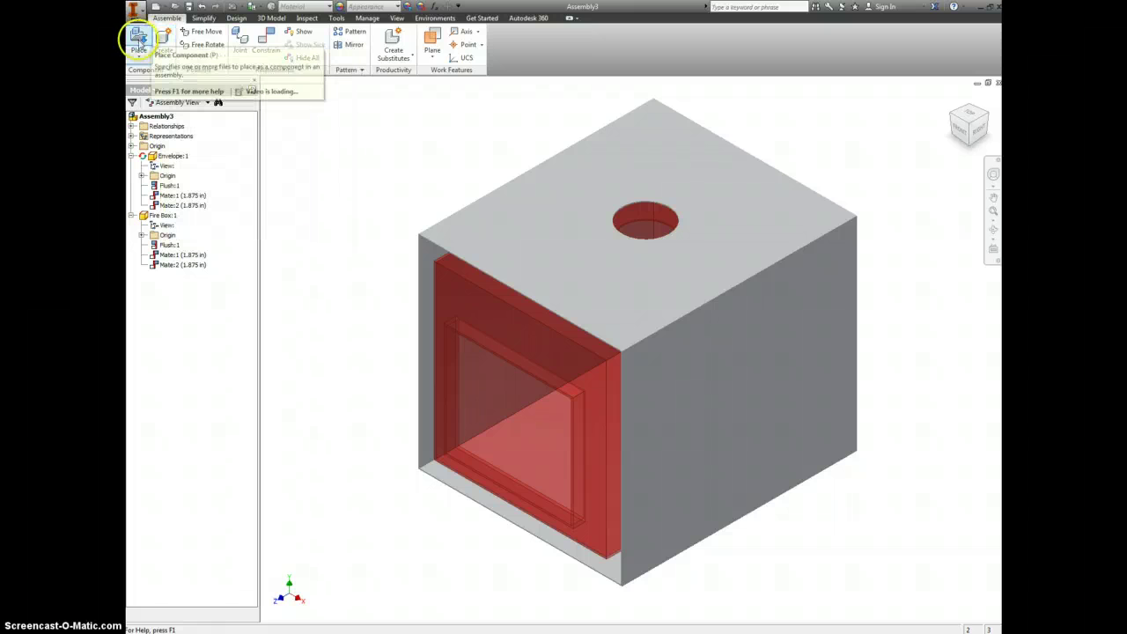
pyautogui.click(162, 39)
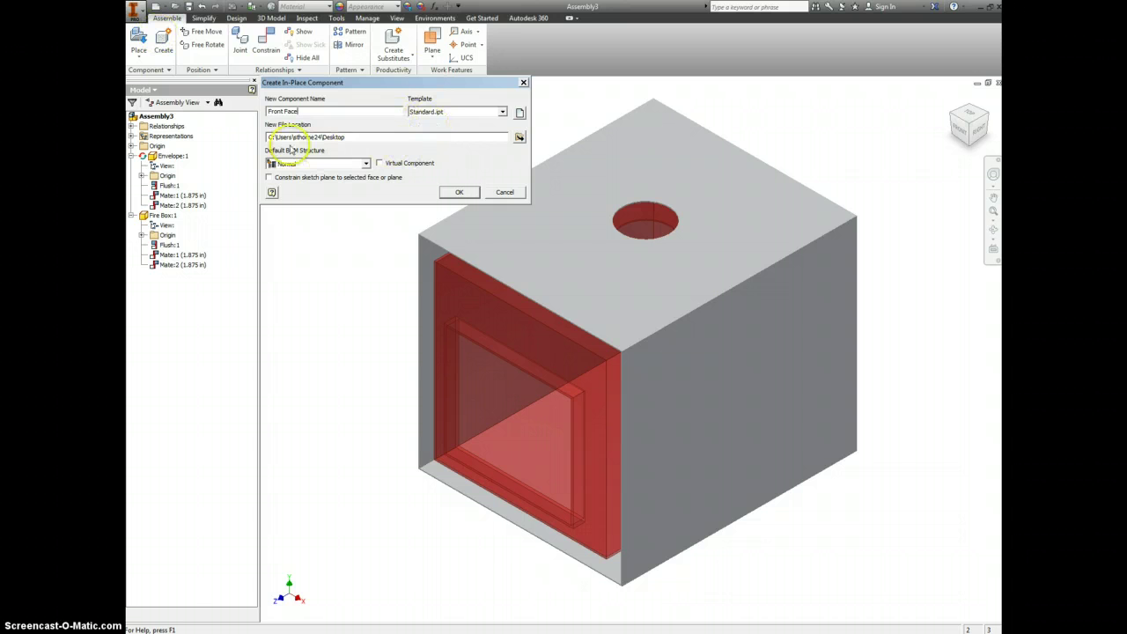
pyautogui.click(520, 137)
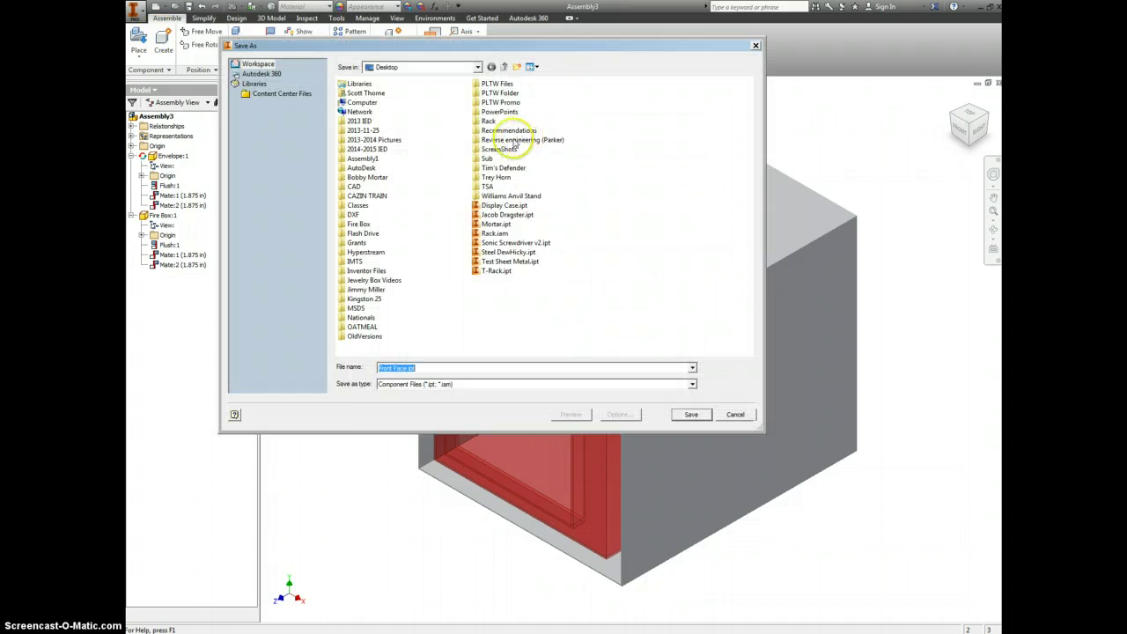
pyautogui.doubleClick(358, 225)
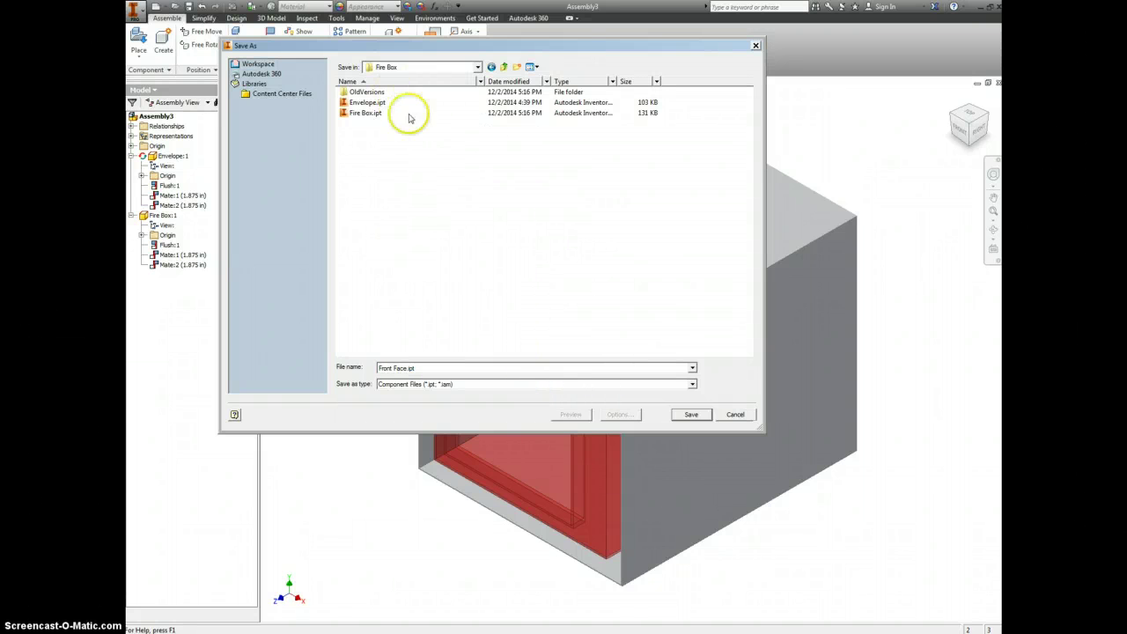
pyautogui.click(687, 415)
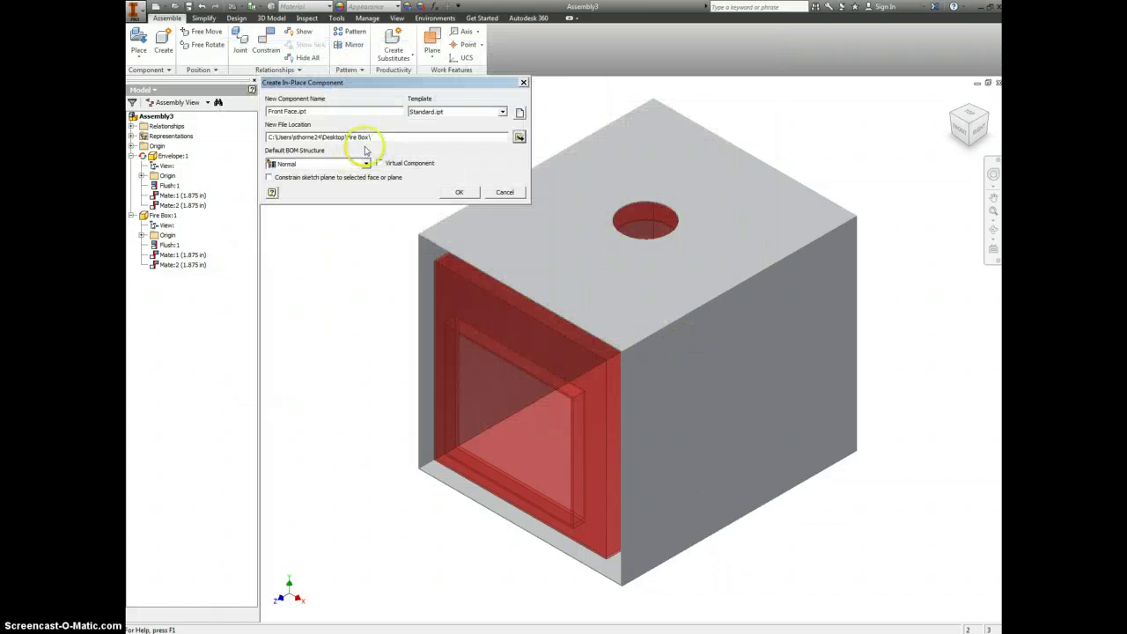
pyautogui.click(470, 196)
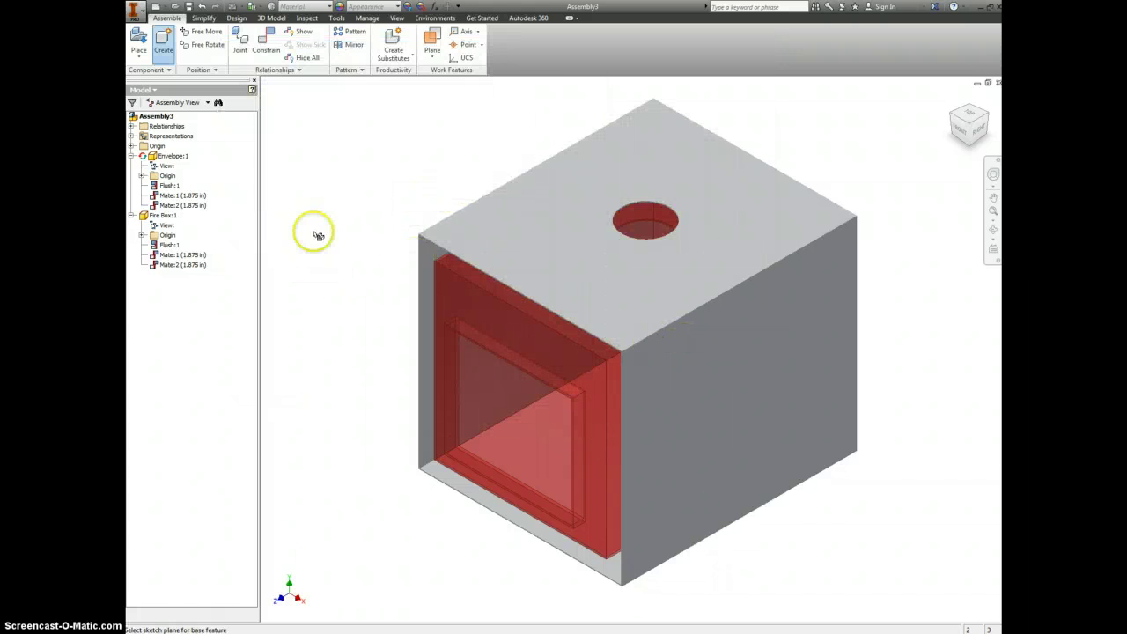
pyautogui.click(453, 235)
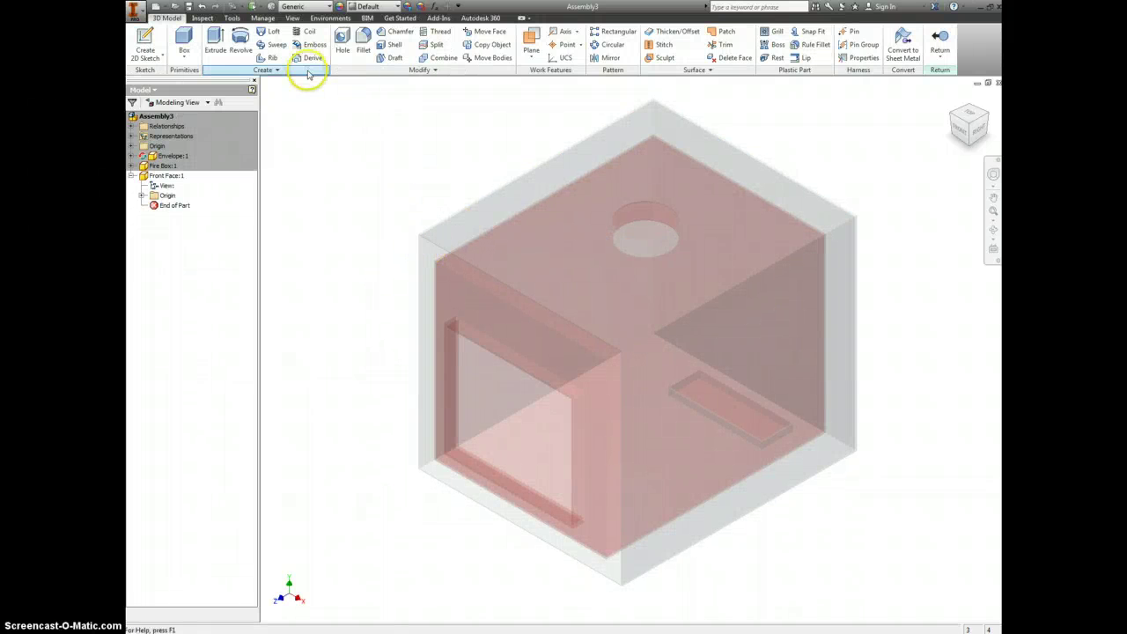
# Step: Start a sketch for the Front Face part on the envelope's front rim and project the rim's outlines into it
pyautogui.click(143, 40)
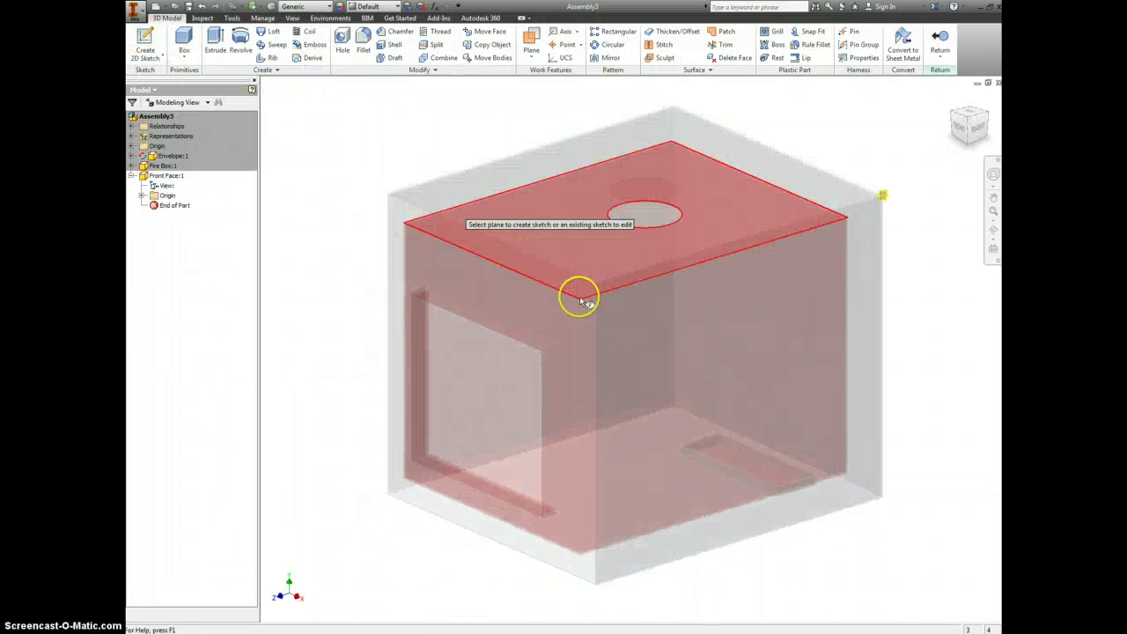
pyautogui.scroll(5, 581, 290)
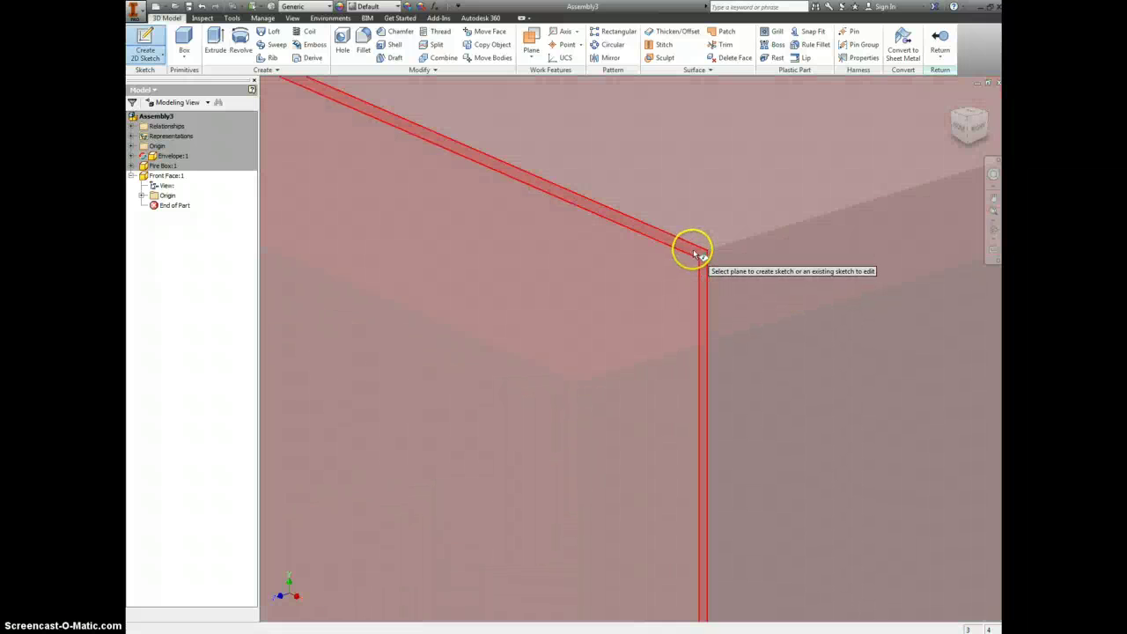
pyautogui.click(698, 258)
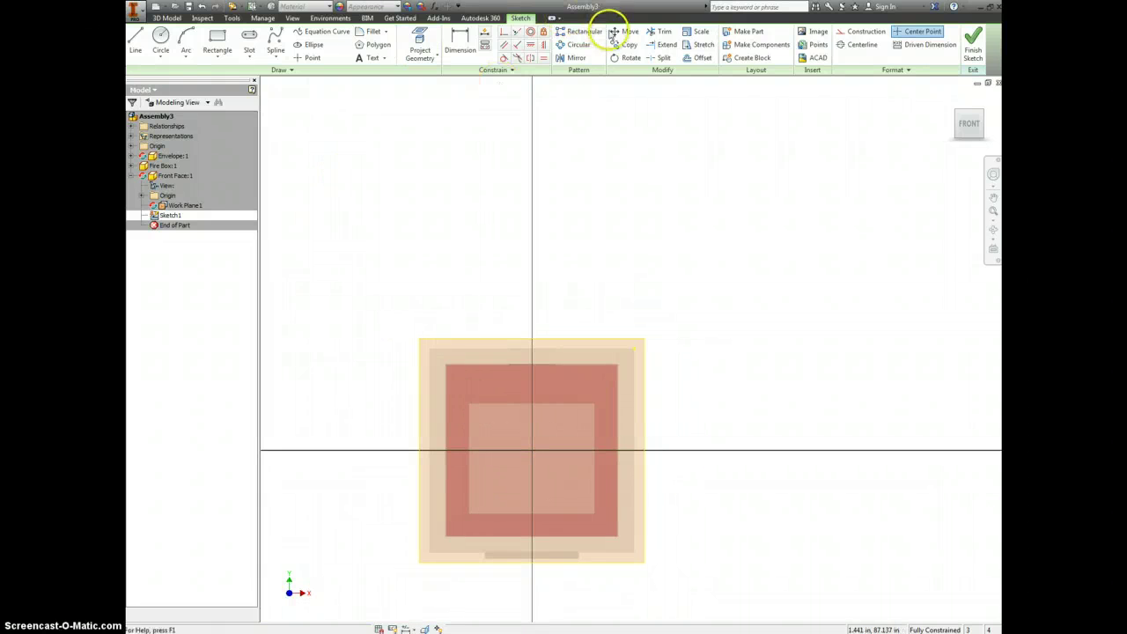
pyautogui.click(419, 44)
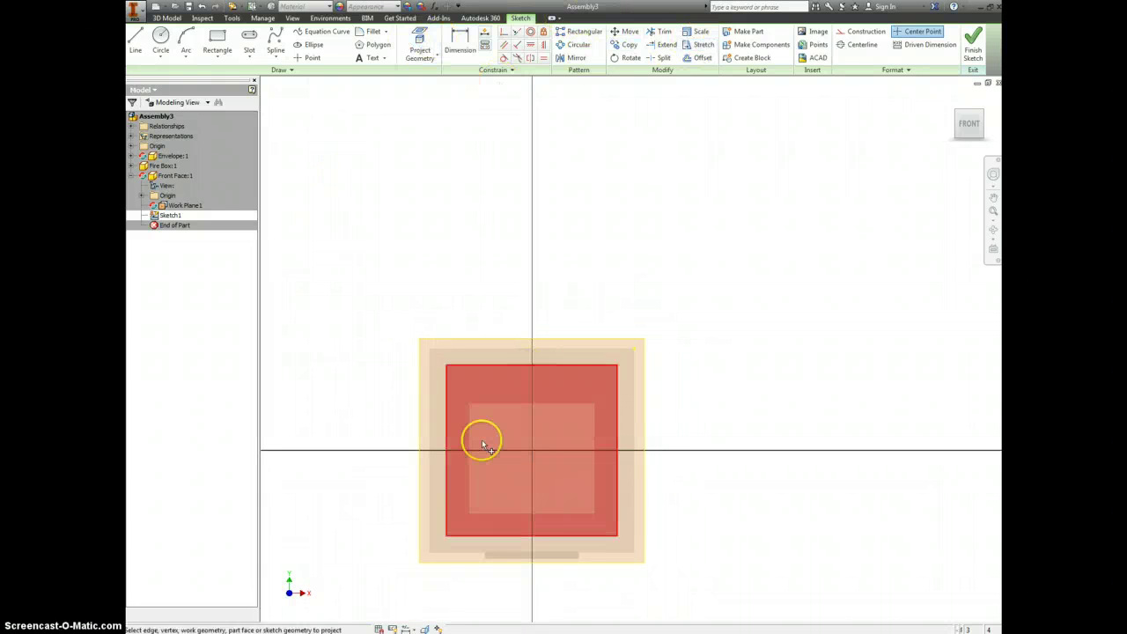
pyautogui.scroll(-3, 458, 410)
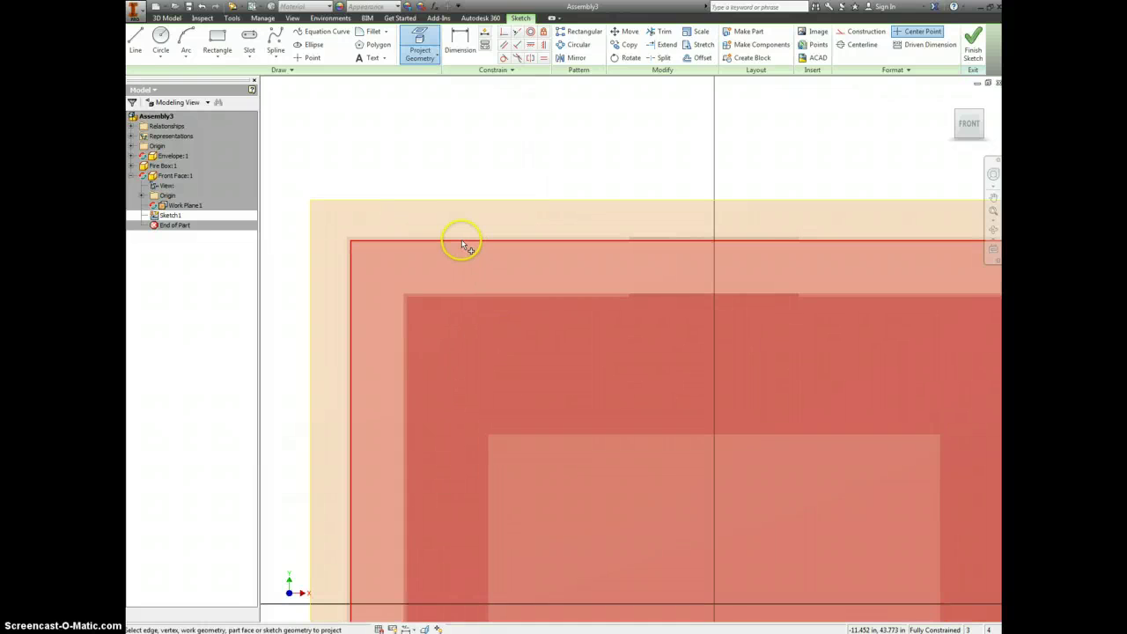
pyautogui.scroll(-3, 462, 240)
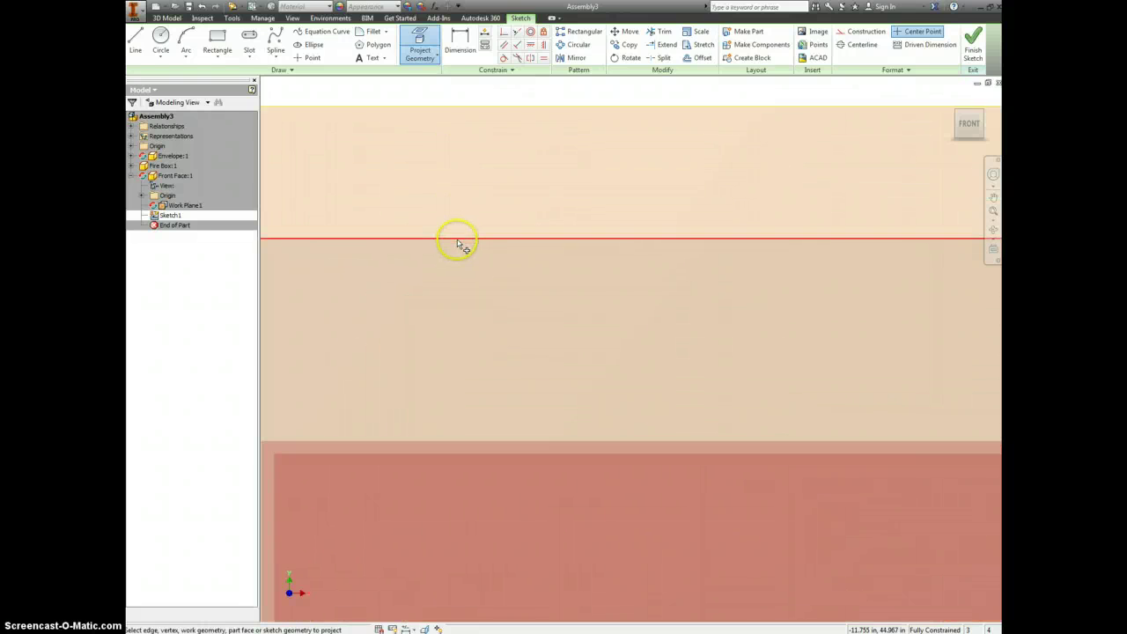
pyautogui.scroll(4, 459, 254)
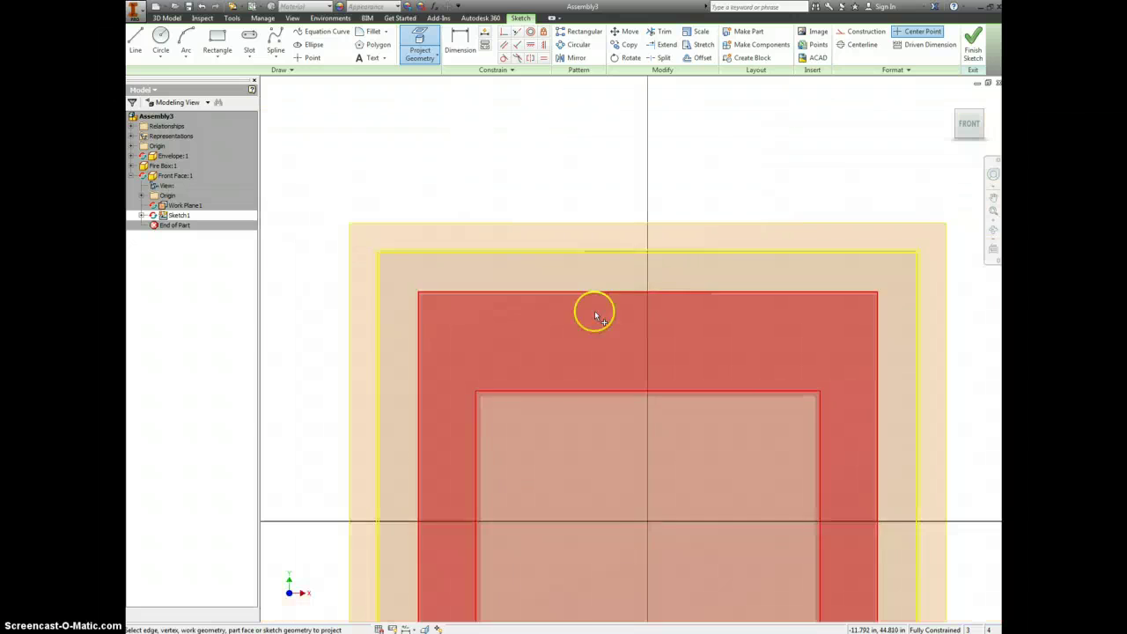
pyautogui.click(973, 44)
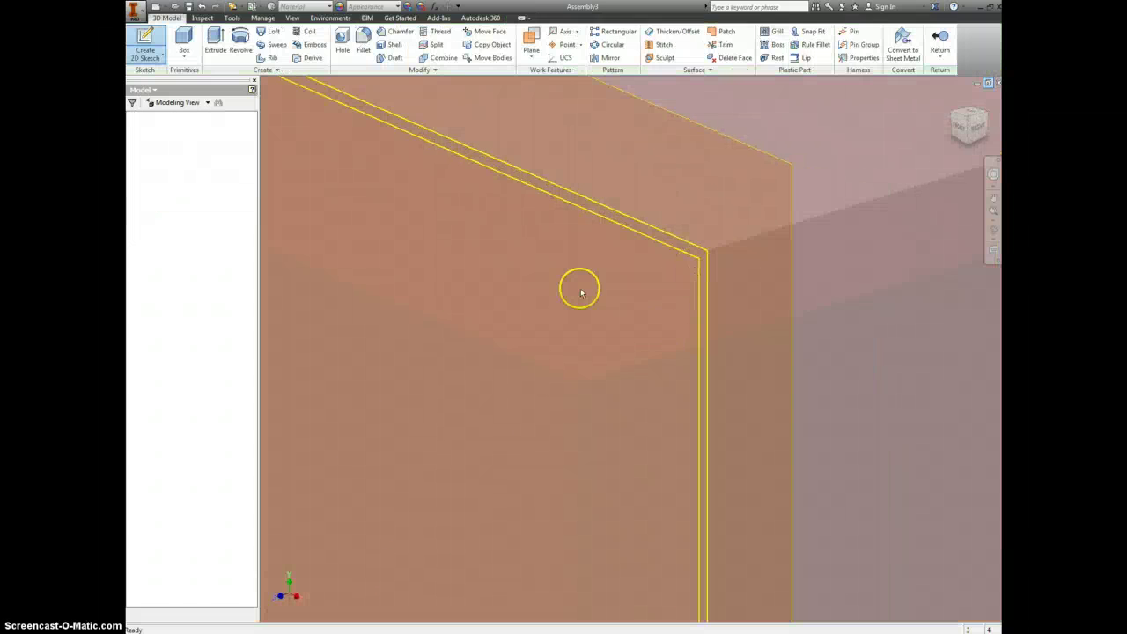
# Step: Extrude both projected regions, the inner area and the rim, .125 in outward as one solid front plate
pyautogui.press('e')
pyautogui.click(648, 297)
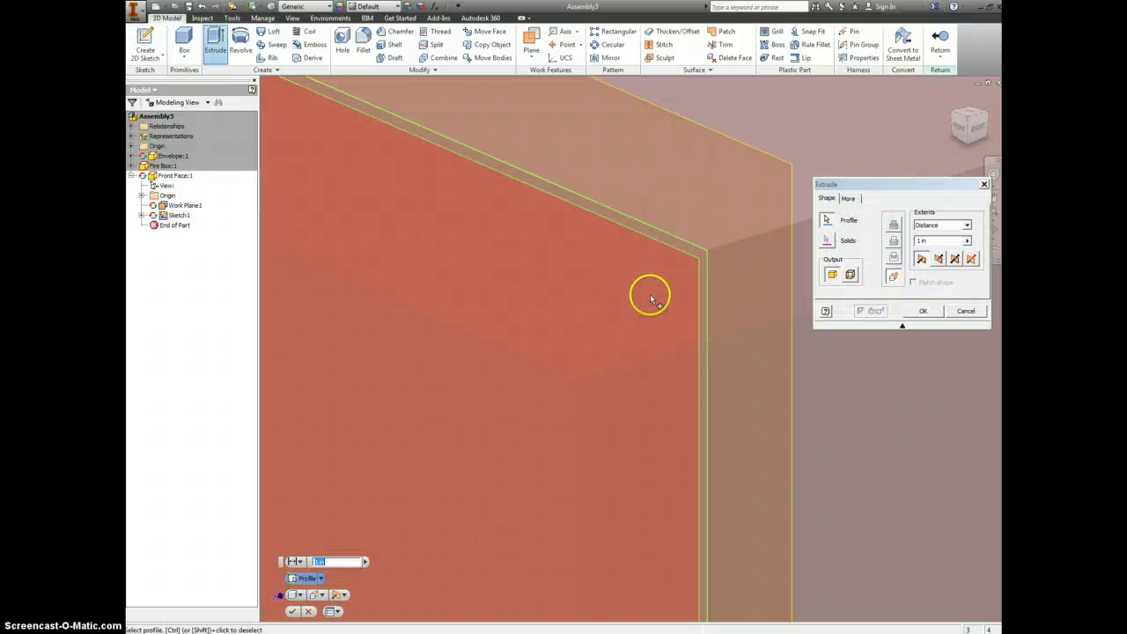
pyautogui.click(665, 247)
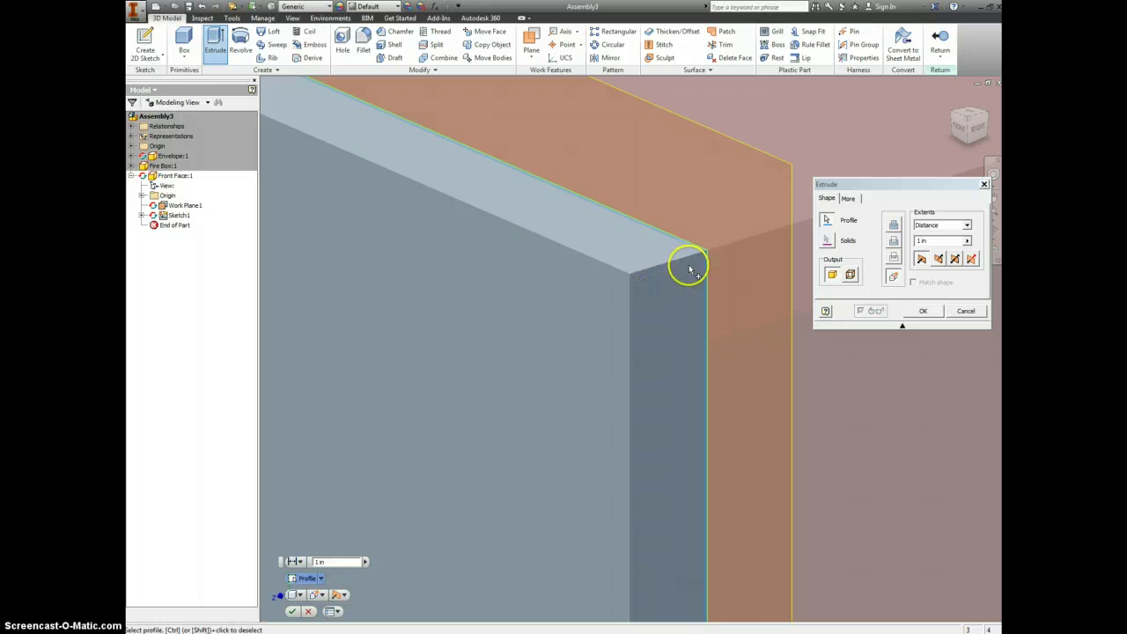
pyautogui.click(943, 241)
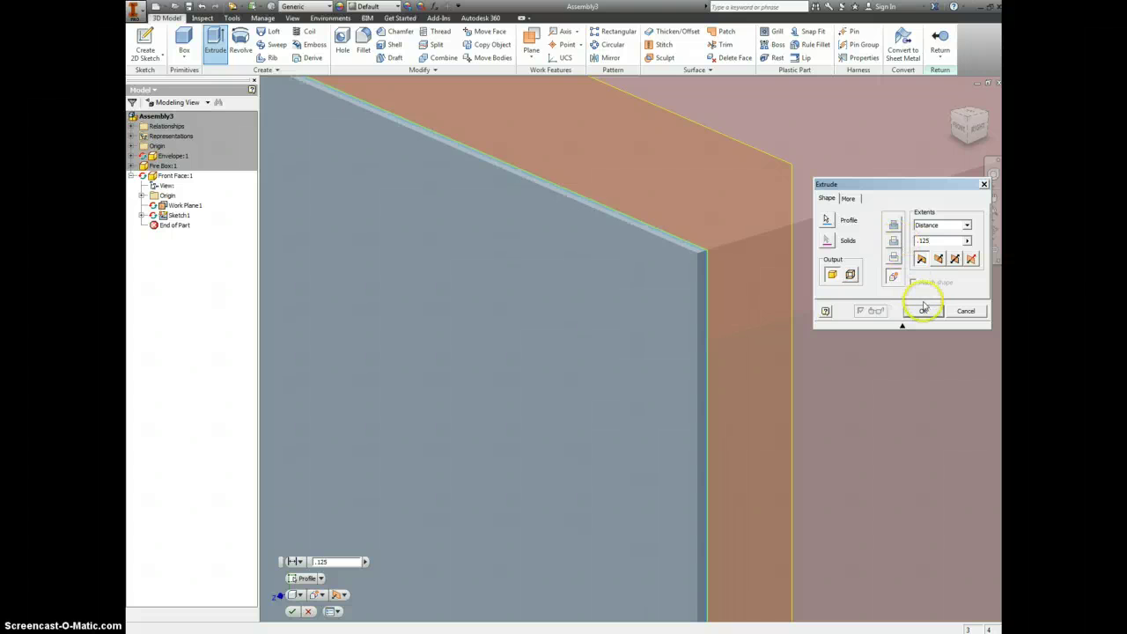
pyautogui.click(924, 311)
# Step: Sketch on the front plate's outer face and project the outline of the fire box's door lip into it
pyautogui.scroll(-3, 713, 287)
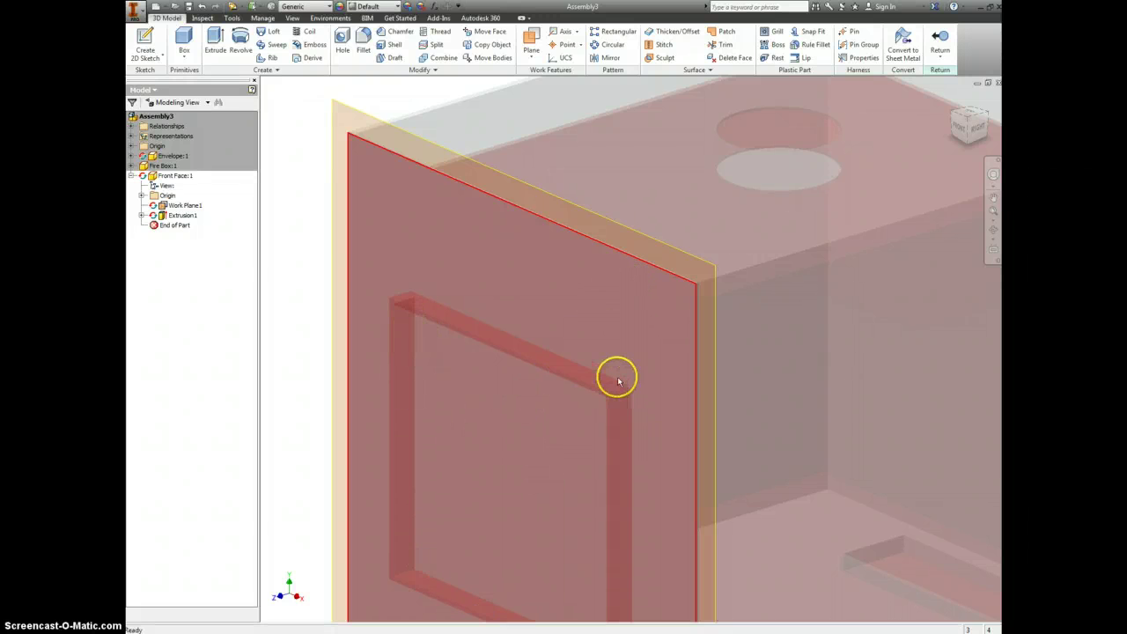
pyautogui.click(455, 376)
pyautogui.rightClick(509, 390)
pyautogui.click(507, 416)
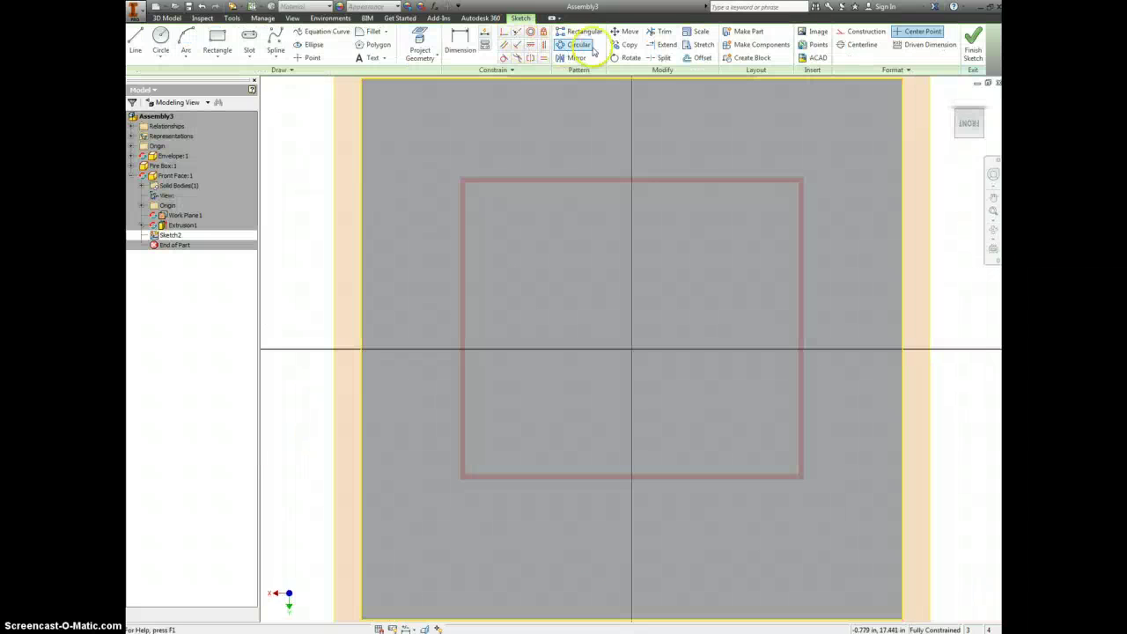
pyautogui.click(419, 44)
pyautogui.scroll(2, 505, 176)
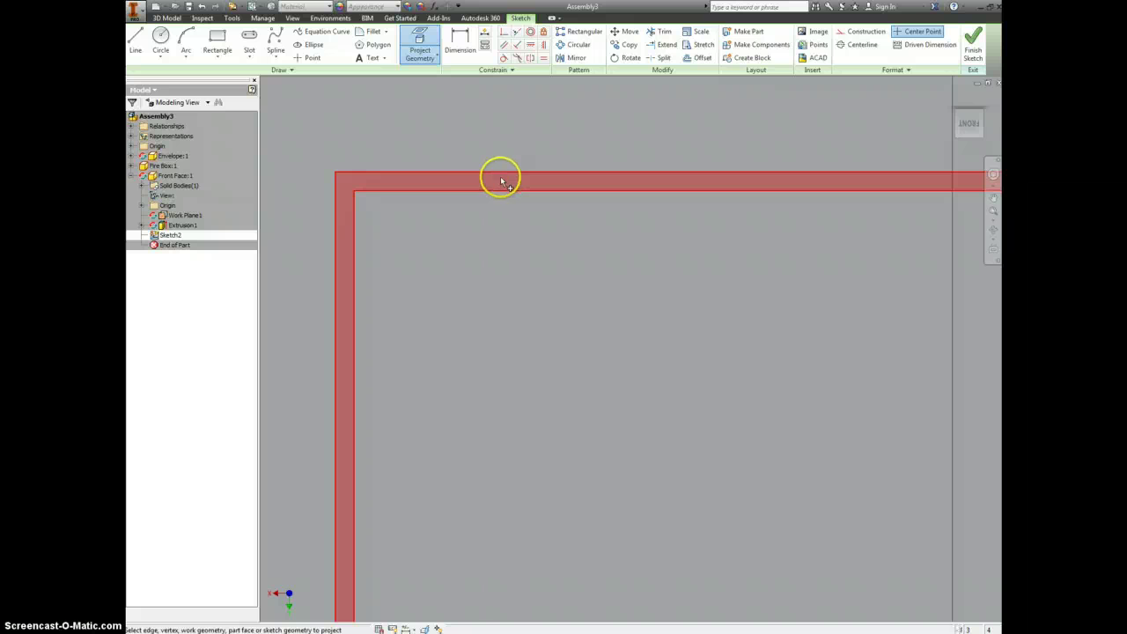
pyautogui.scroll(-3, 502, 181)
pyautogui.click(501, 179)
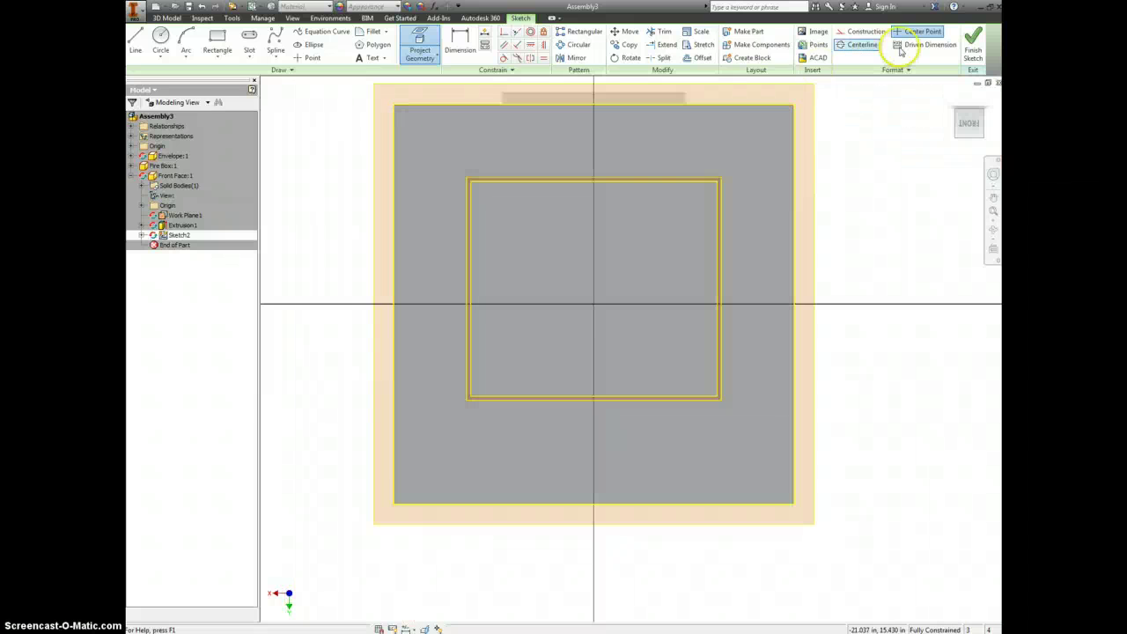
pyautogui.click(970, 42)
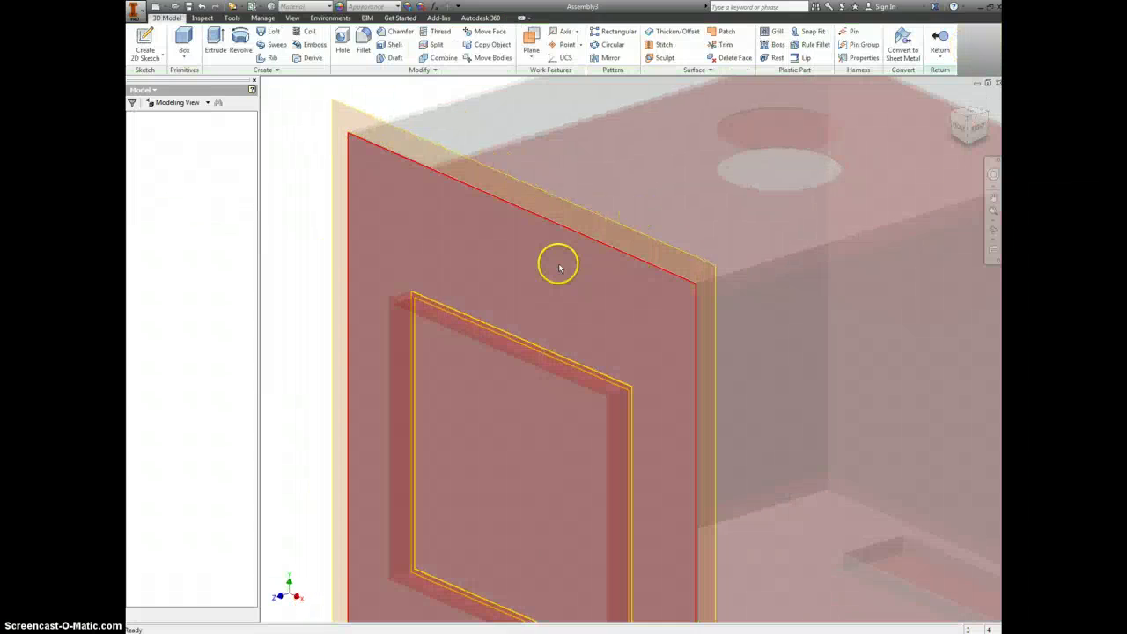
# Step: Cut the door opening .125 in through the front plate with Extrude, out to the lip's outer outline
pyautogui.click(215, 40)
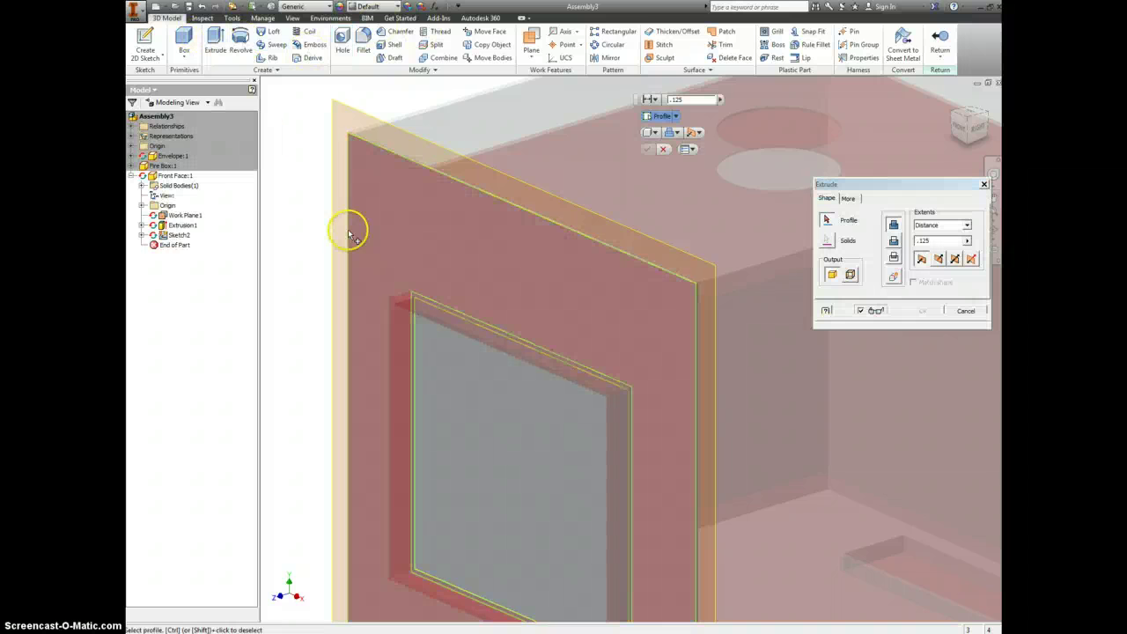
pyautogui.click(441, 324)
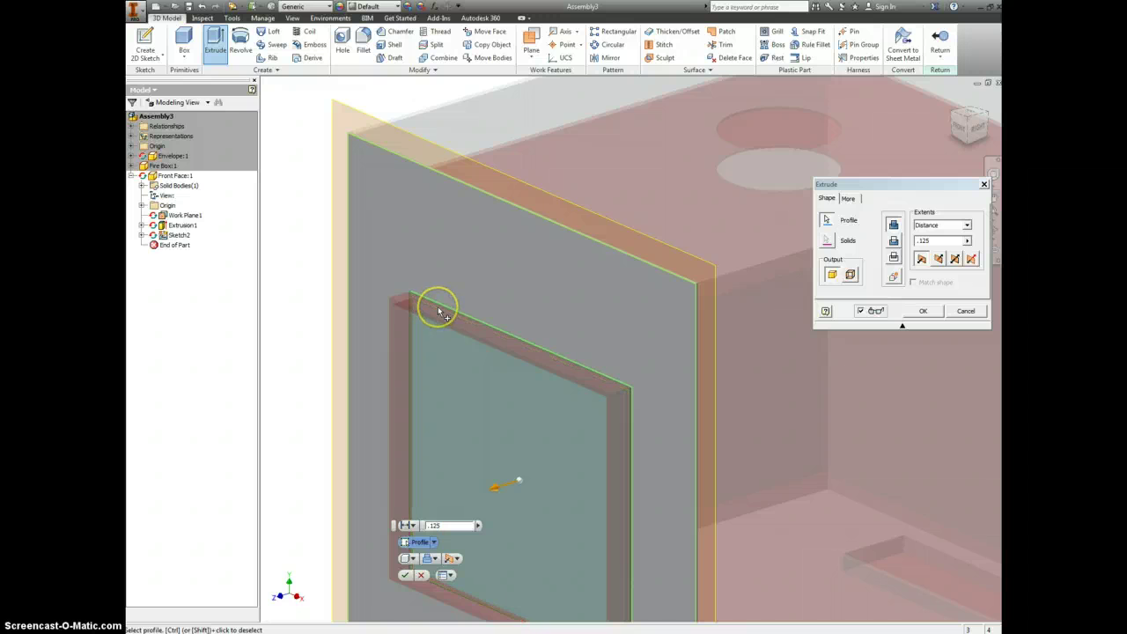
pyautogui.click(894, 241)
pyautogui.click(922, 310)
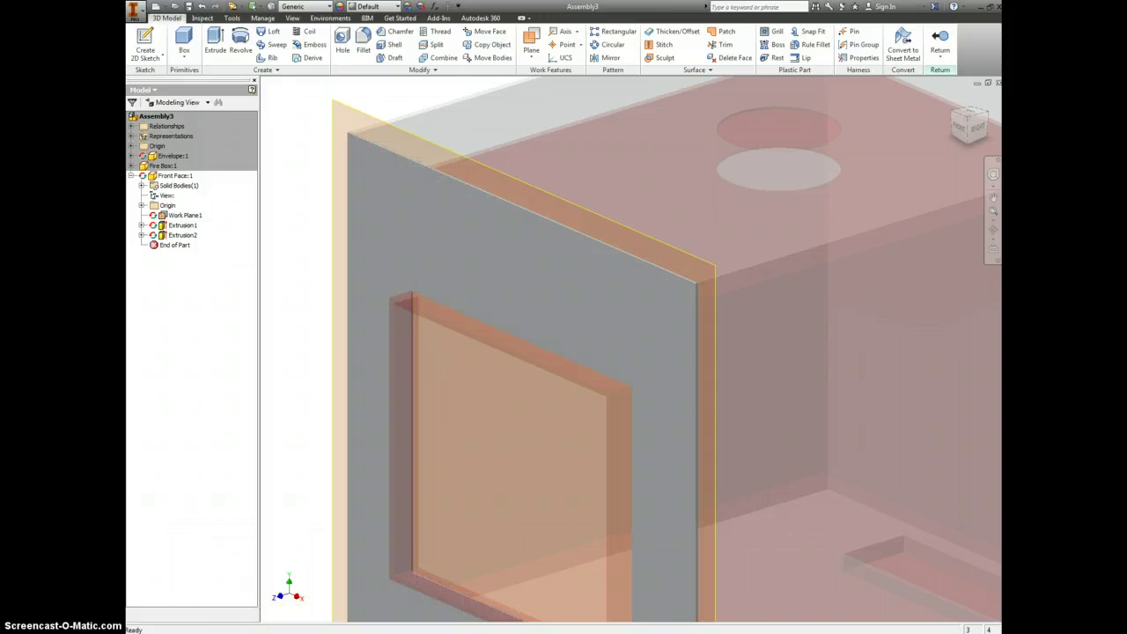
# Step: Switch to the Fire Box.pdf drawing in Adobe Reader, check the front face's hole layout, and return to the Inventor assembly
pyautogui.hotkey('alt', 'Tab')
pyautogui.scroll(-3, 585, 180)
pyautogui.scroll(-1, 528, 255)
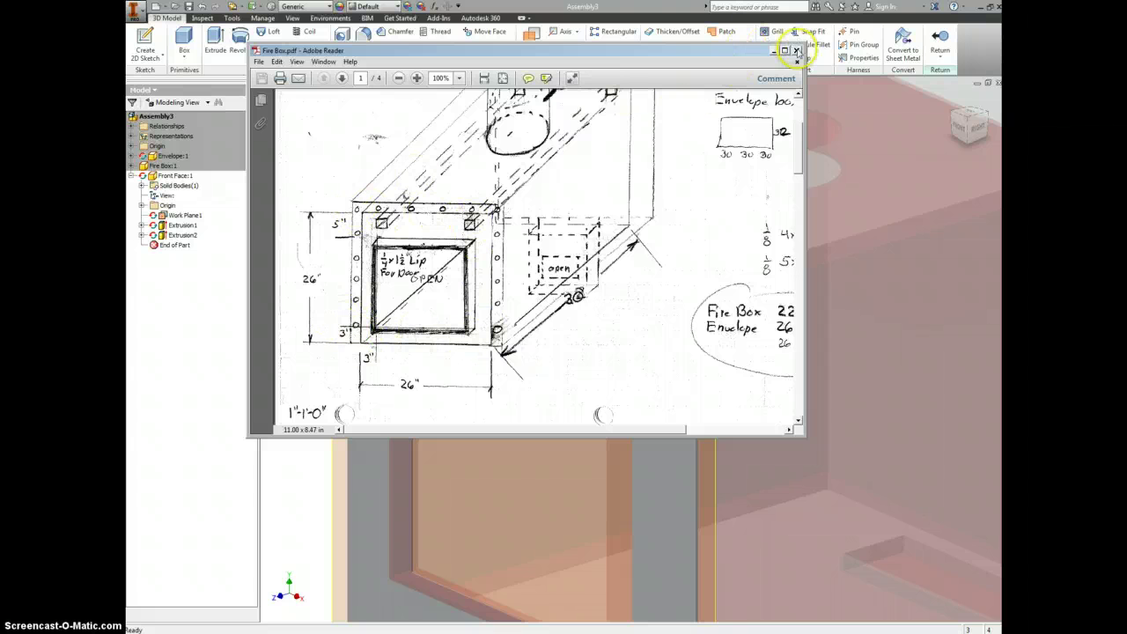
pyautogui.click(813, 85)
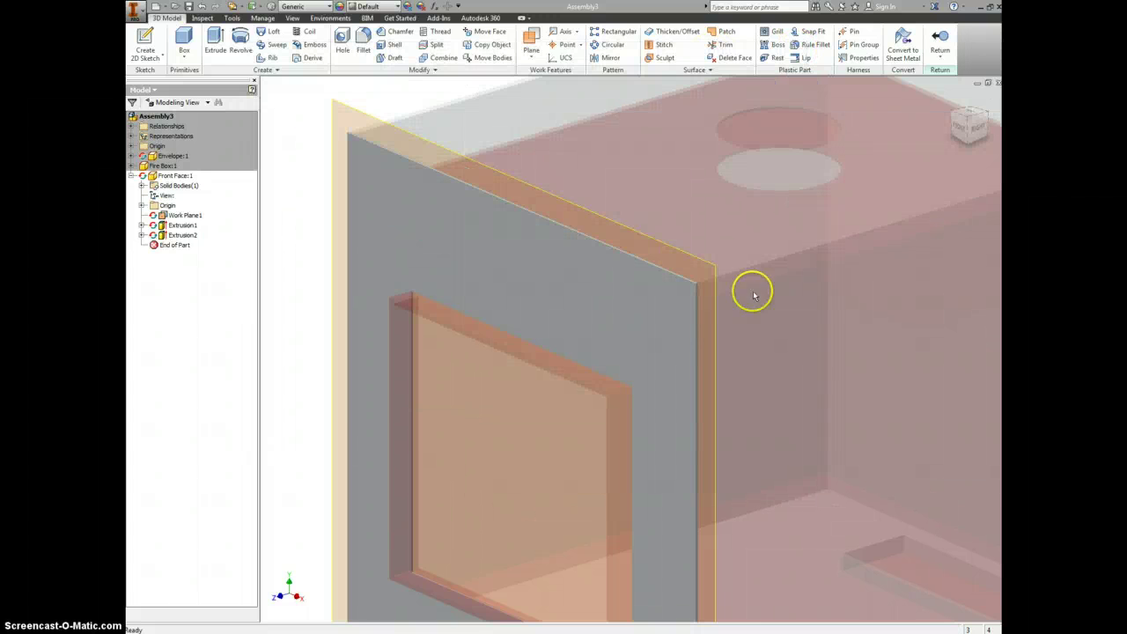
# Step: Start a new sketch on the front plate's outer face and project the fire box's left, top and right edges into it
pyautogui.rightClick(629, 326)
pyautogui.click(633, 353)
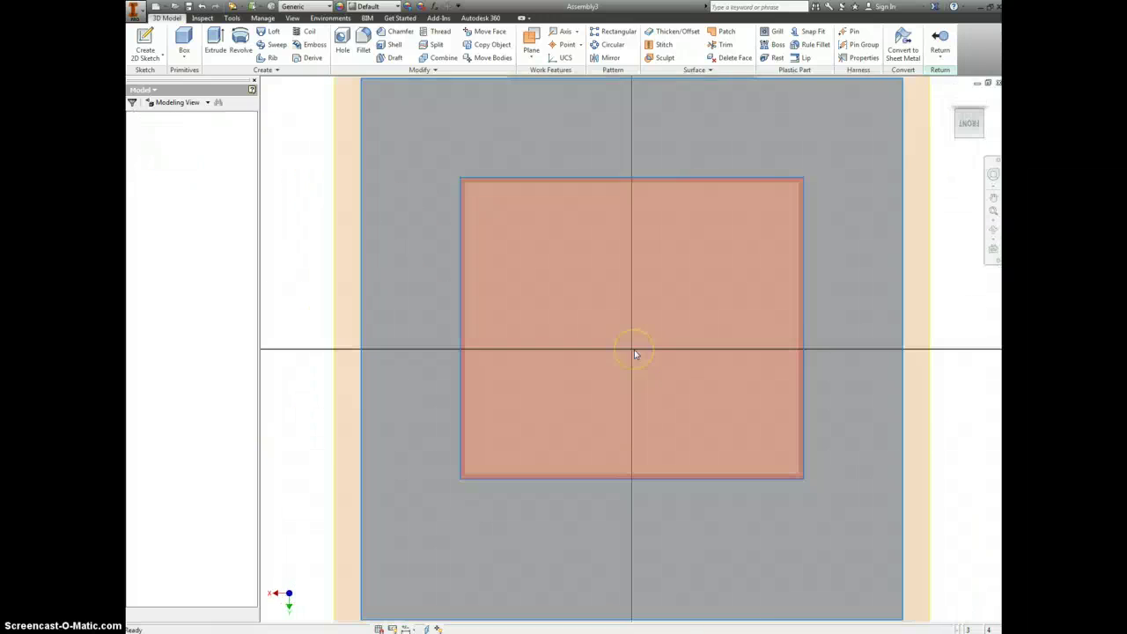
pyautogui.scroll(-3, 867, 264)
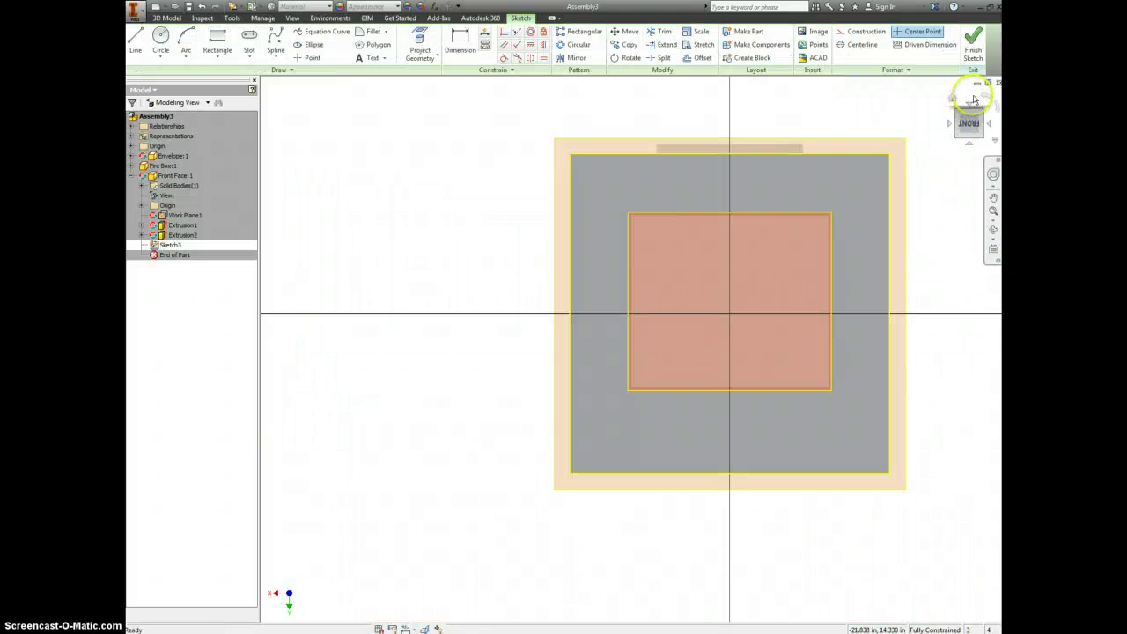
pyautogui.click(984, 95)
pyautogui.click(984, 95)
pyautogui.moveTo(981, 88); pyautogui.dragTo(581, 370)
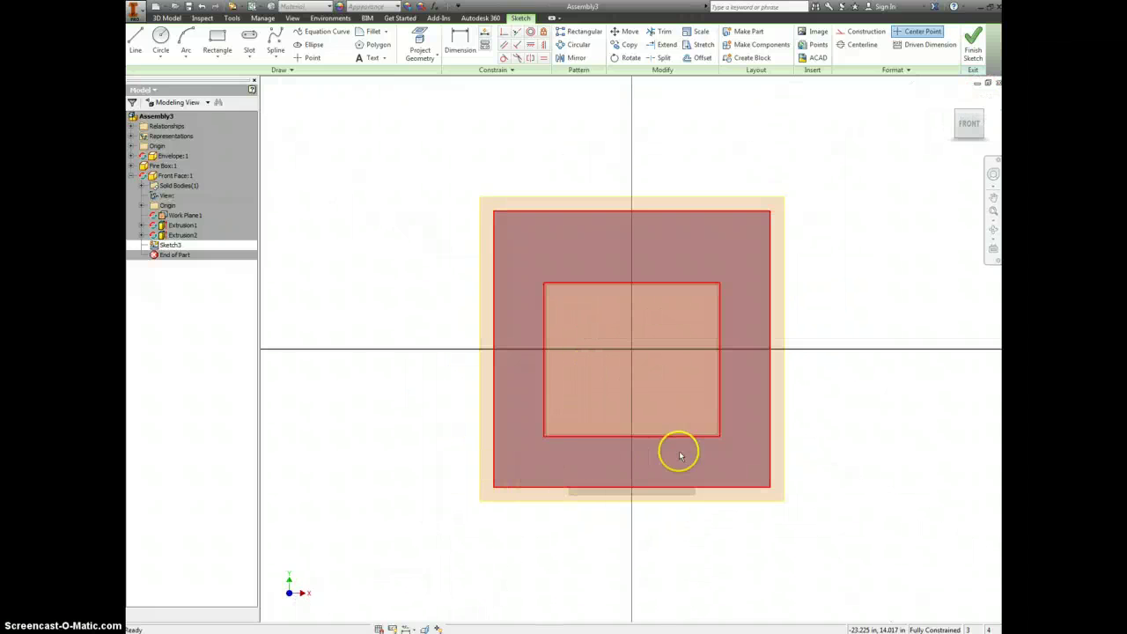
pyautogui.click(419, 39)
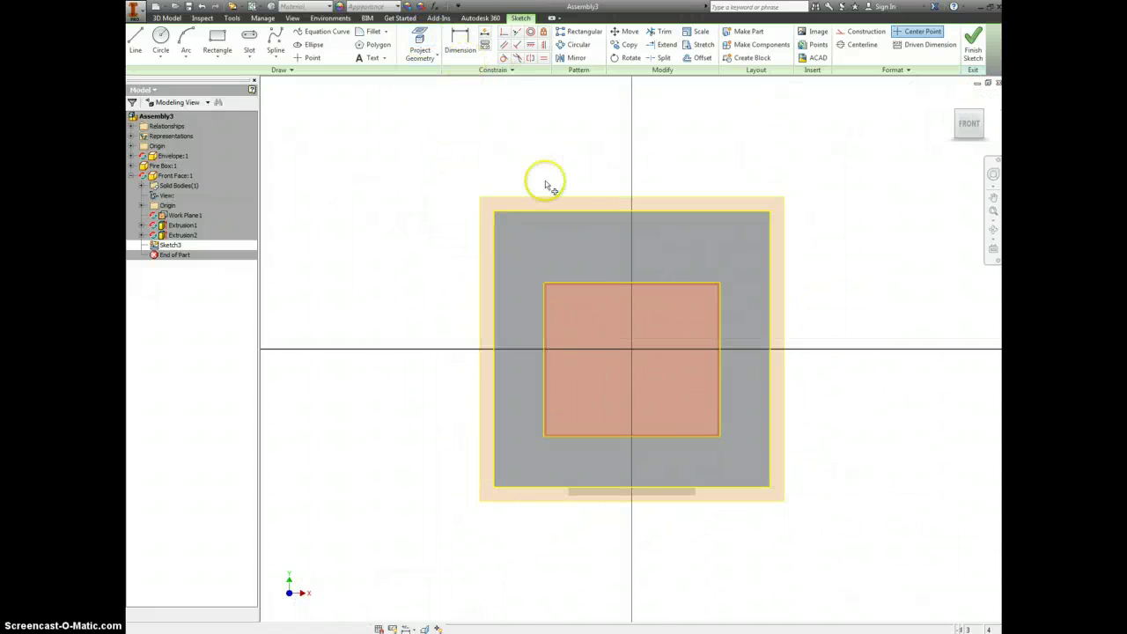
pyautogui.click(514, 310)
pyautogui.click(558, 234)
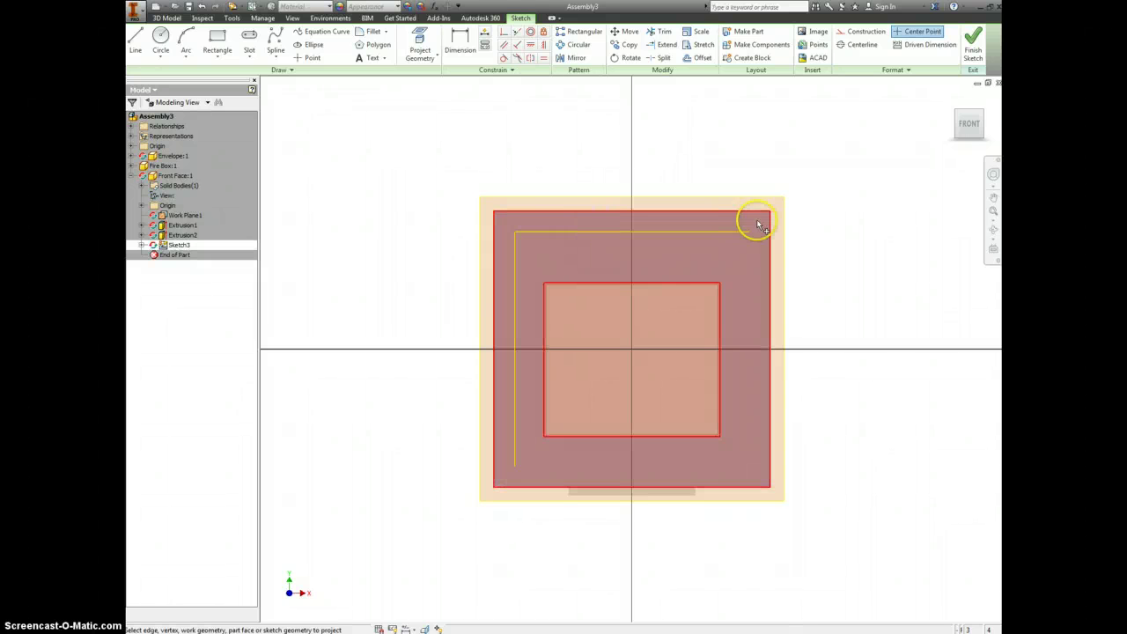
pyautogui.click(751, 253)
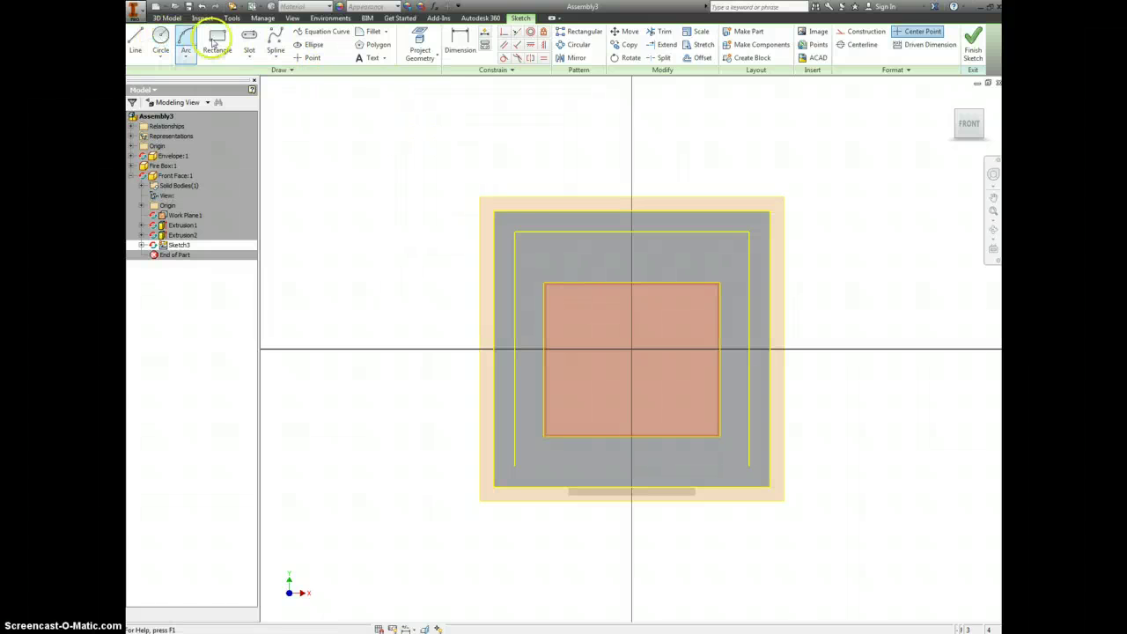
# Step: Draw two short lines from the upper-left corner of the projected fire box edges to the plate's left and top edges
pyautogui.click(308, 56)
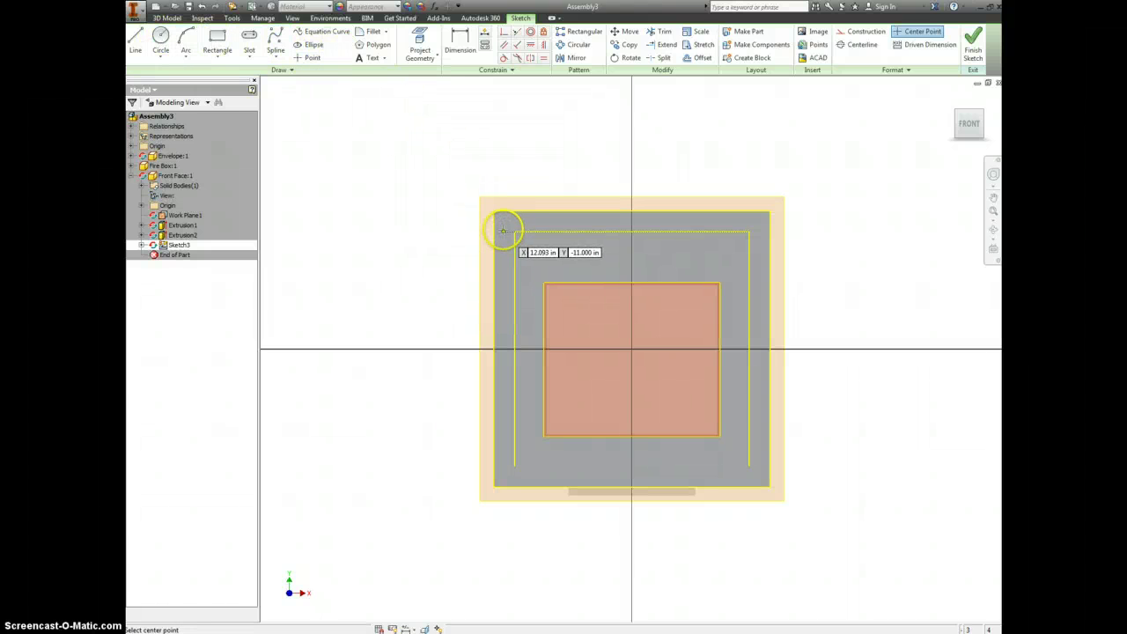
pyautogui.scroll(4, 504, 225)
pyautogui.scroll(-2, 505, 223)
pyautogui.click(478, 155)
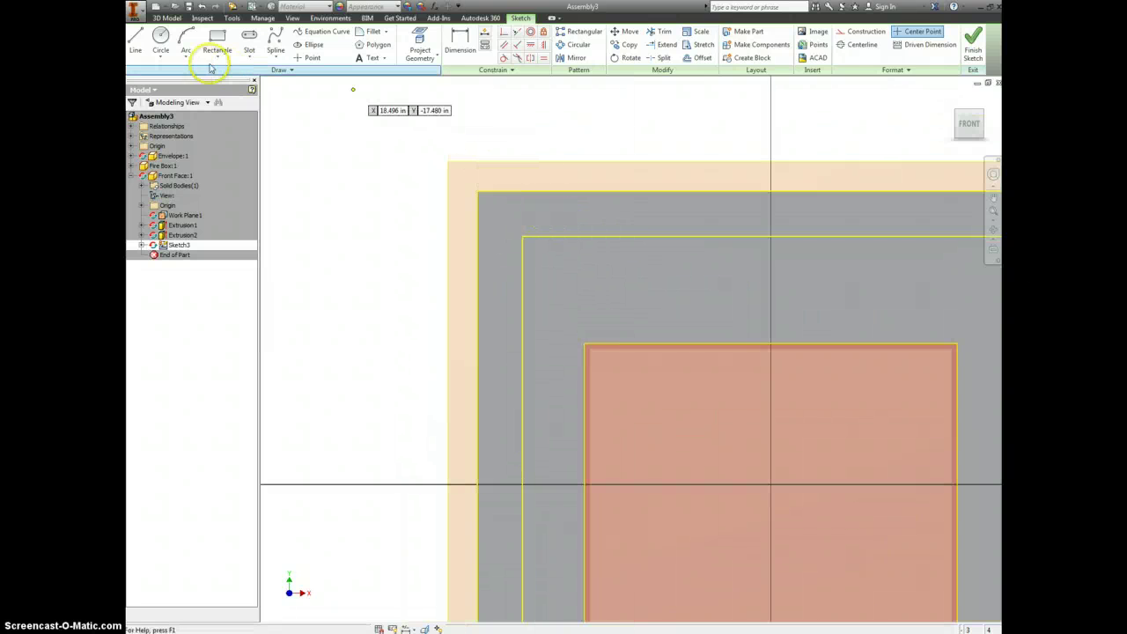
pyautogui.click(522, 236)
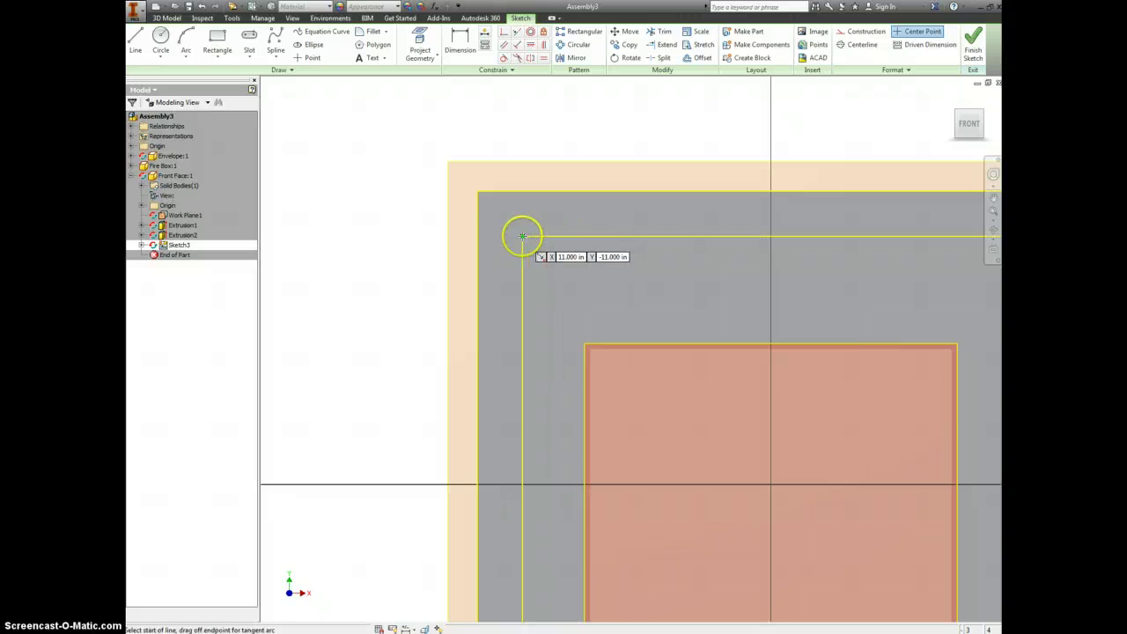
pyautogui.click(475, 236)
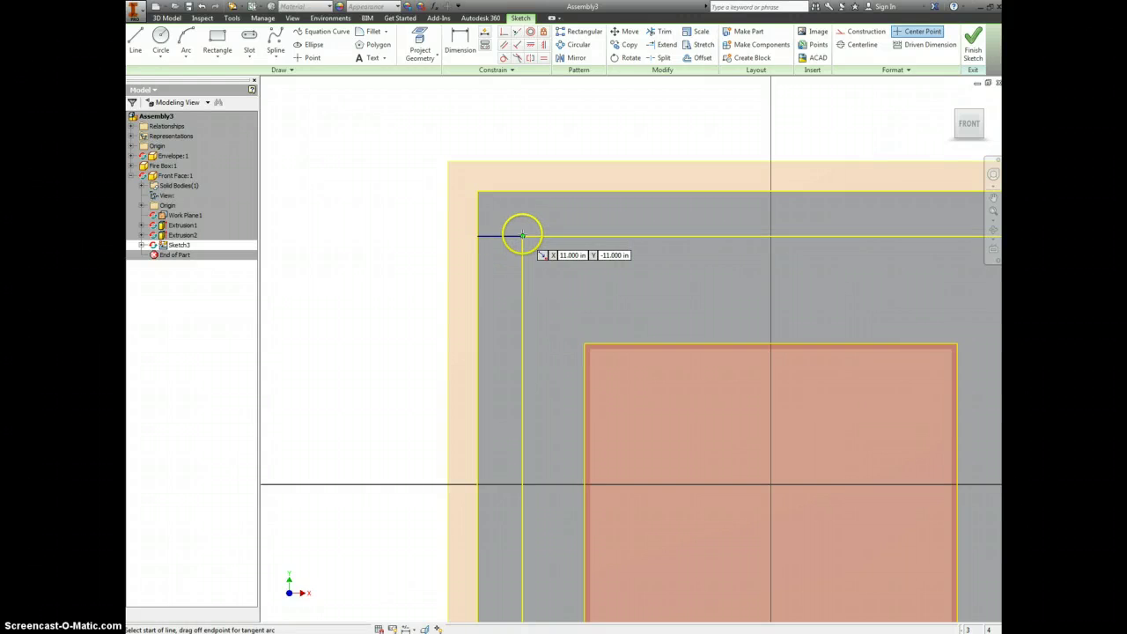
pyautogui.click(521, 192)
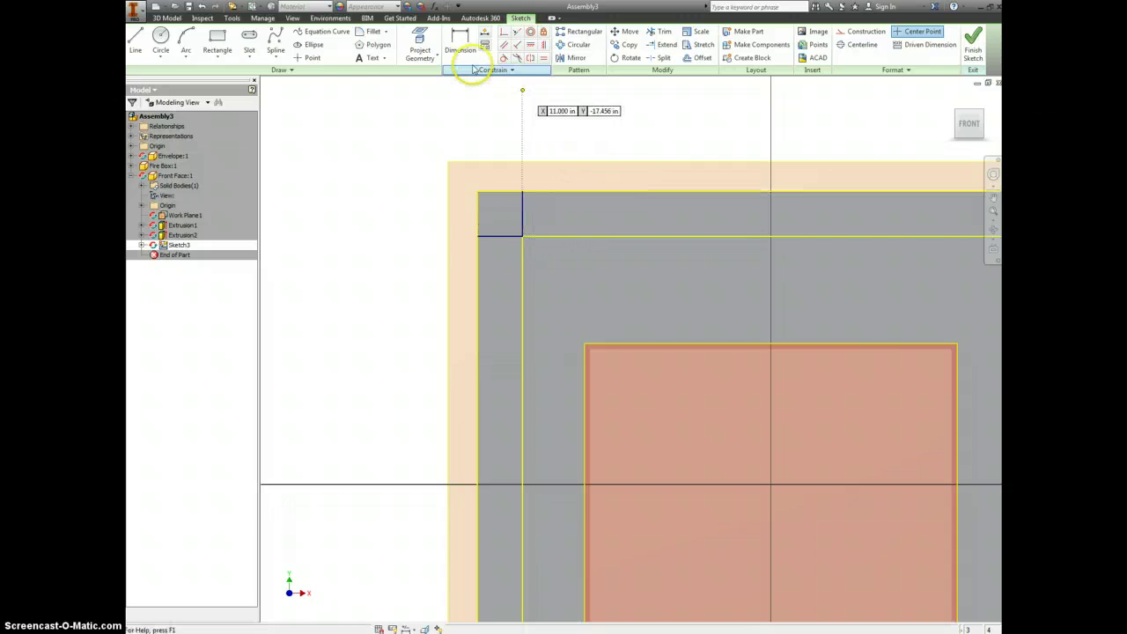
# Step: Place a sketch point at the center of the small square in the plate's upper-left corner
pyautogui.click(311, 58)
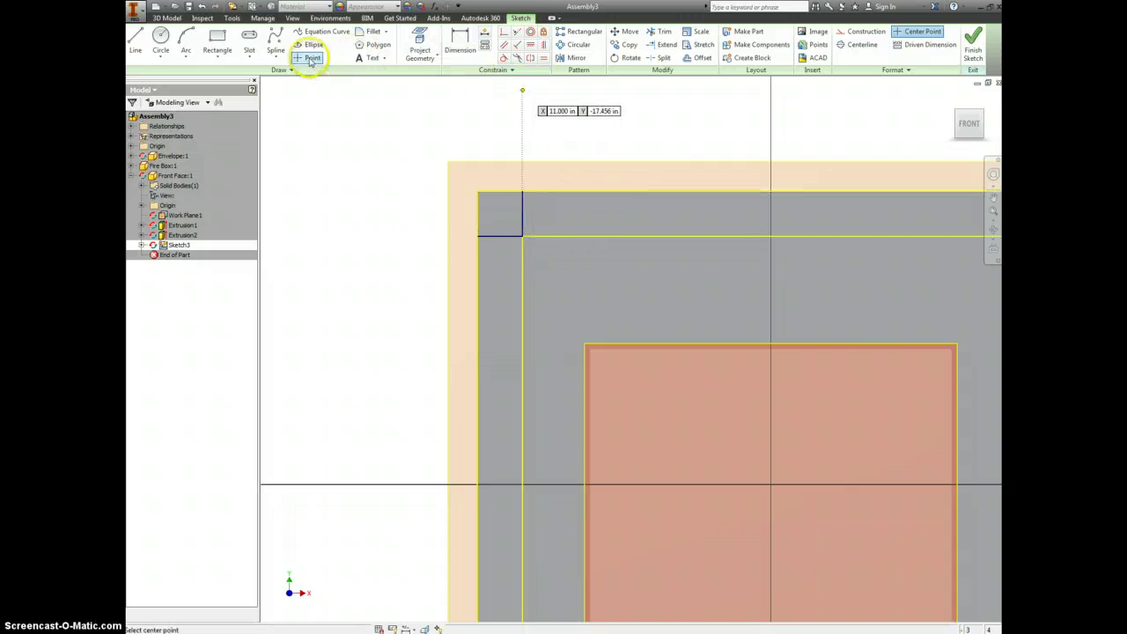
pyautogui.click(499, 214)
pyautogui.scroll(2, 596, 221)
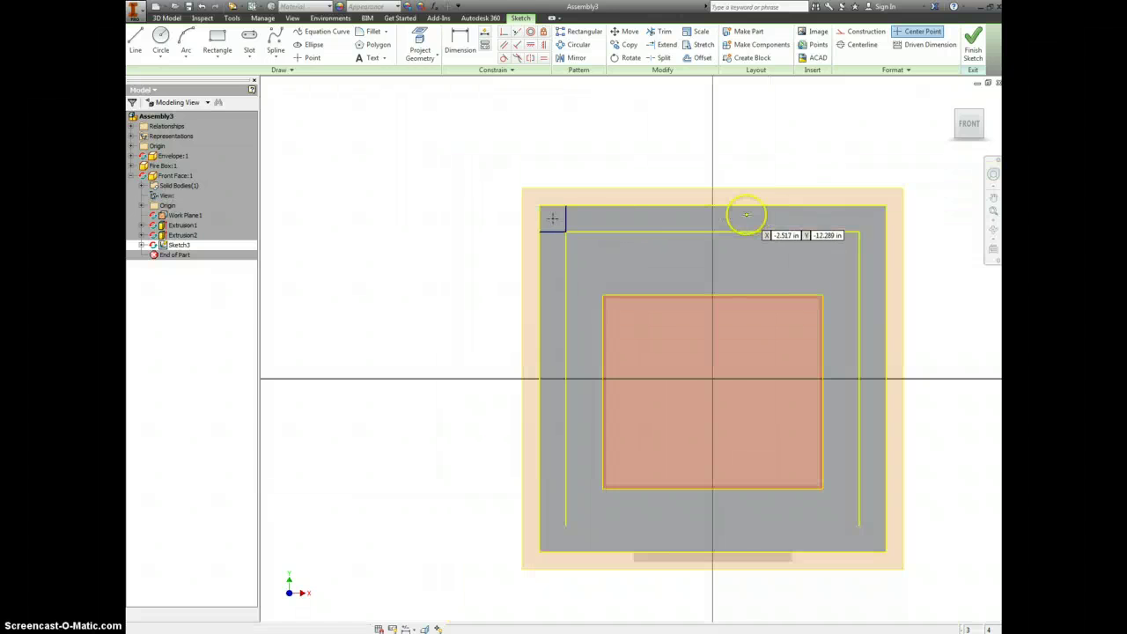
pyautogui.moveTo(837, 214); pyautogui.dragTo(681, 205, button='middle')
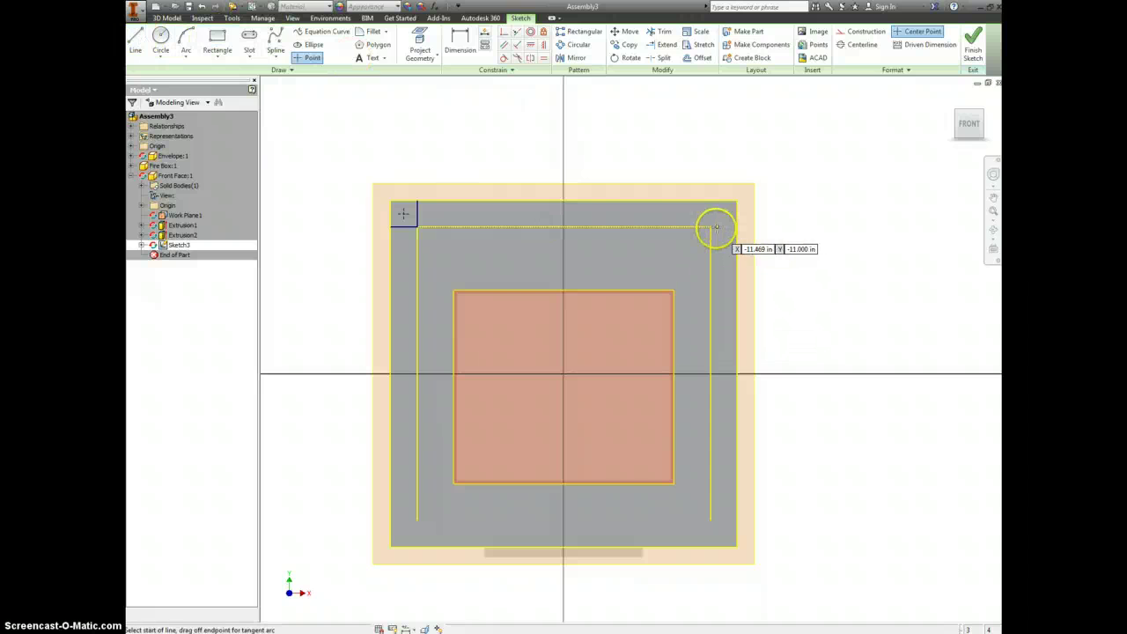
# Step: Draw two short lines from the upper-right corner of the projected fire box edges to the plate's right and top edges
pyautogui.scroll(-5, 742, 244)
pyautogui.press('l')
pyautogui.moveTo(698, 220); pyautogui.dragTo(789, 221)
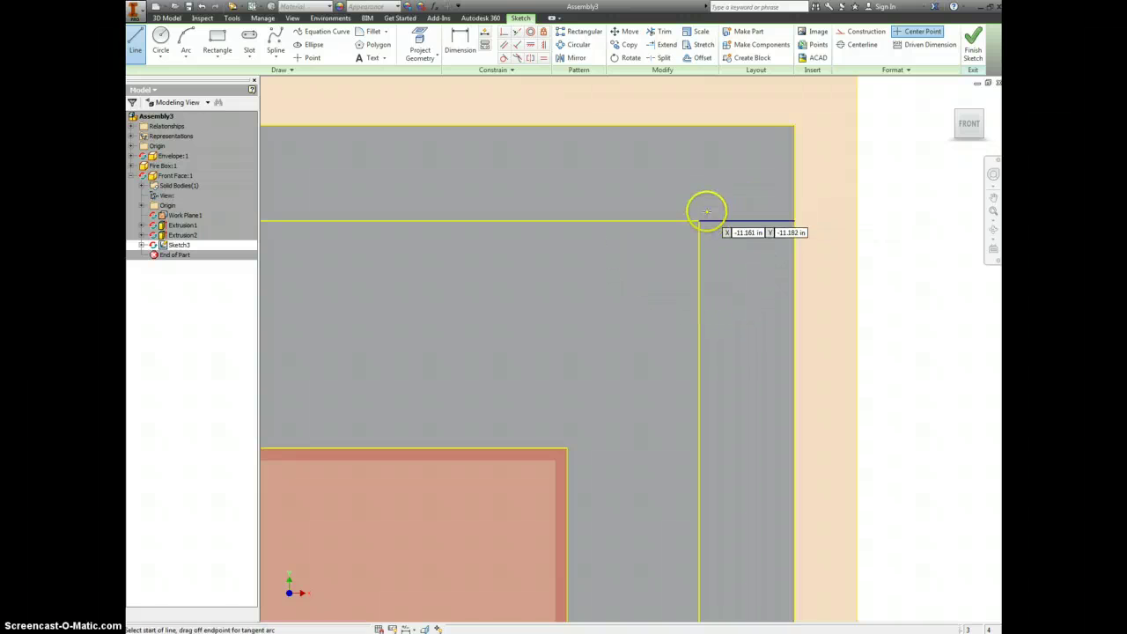
pyautogui.click(698, 220)
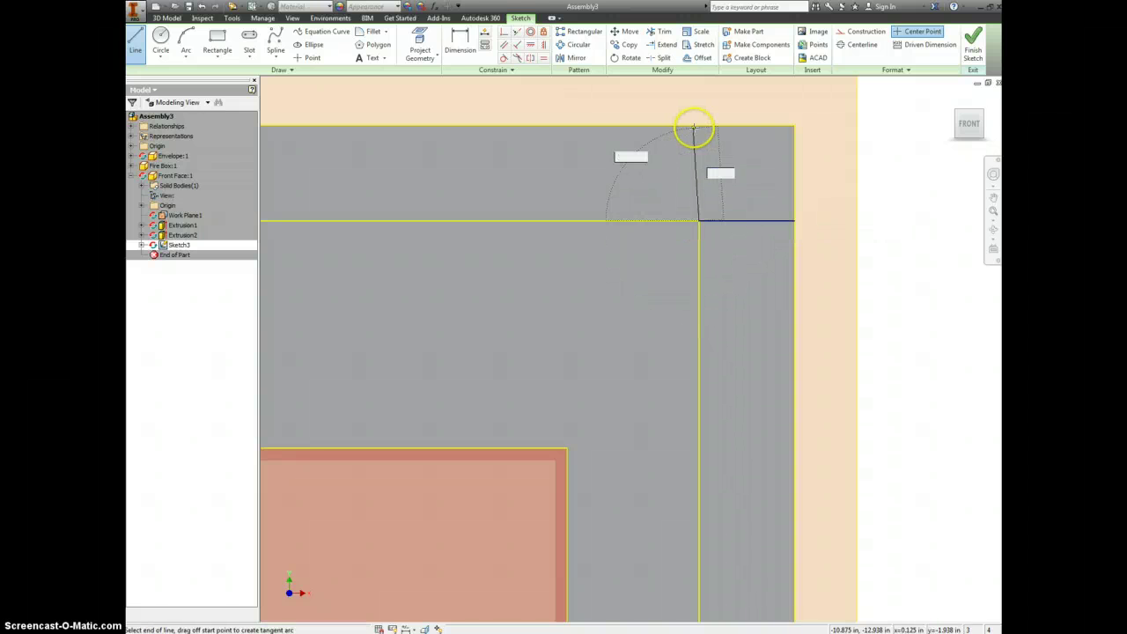
pyautogui.click(698, 126)
# Step: Place a sketch point at the center of the small square in the plate's upper-right corner
pyautogui.click(313, 58)
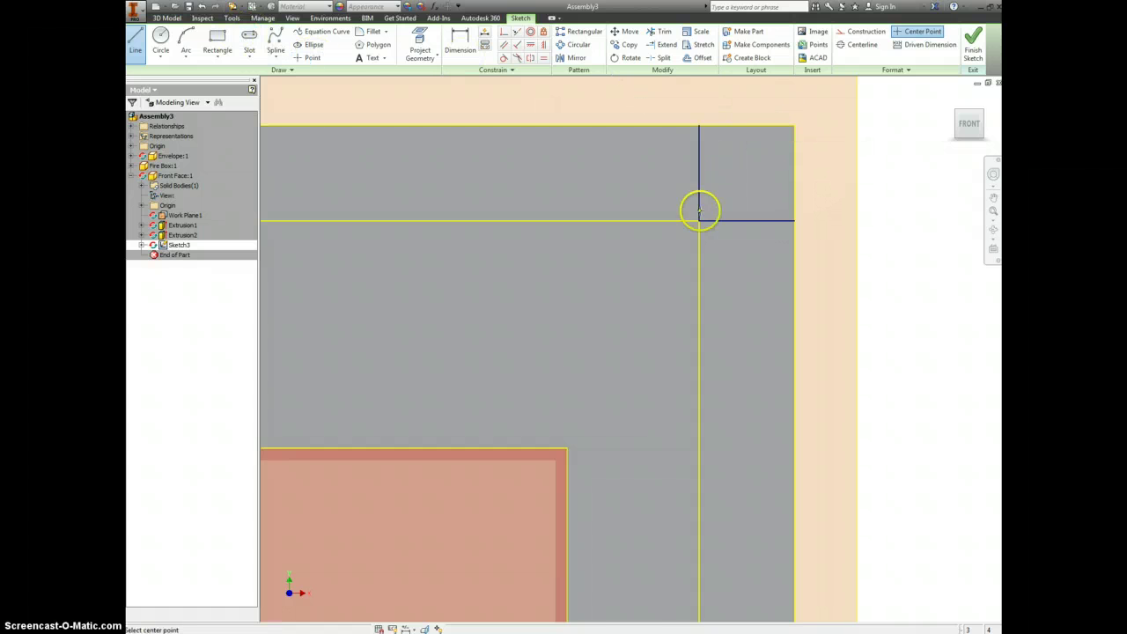
pyautogui.scroll(-5, 747, 172)
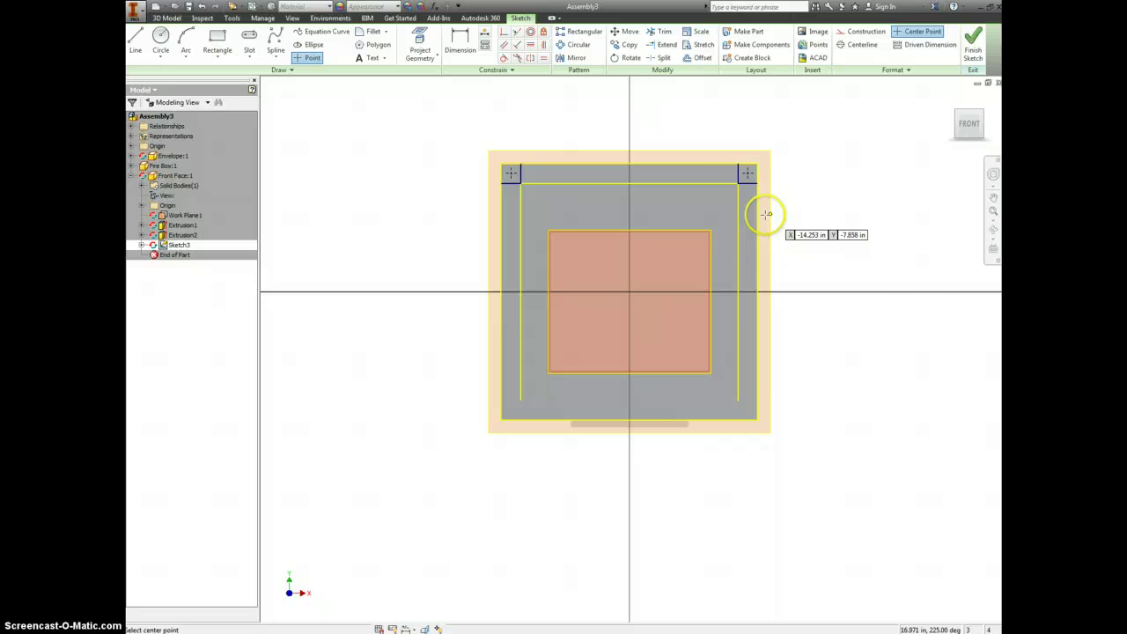
pyautogui.scroll(2, 763, 211)
pyautogui.click(743, 167)
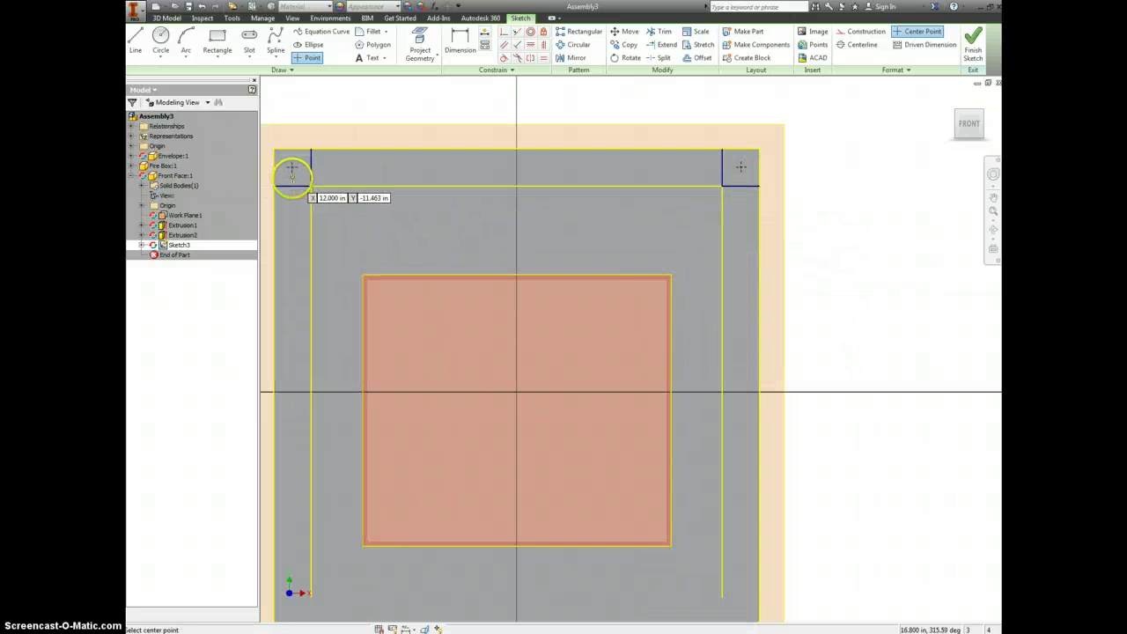
pyautogui.click(293, 166)
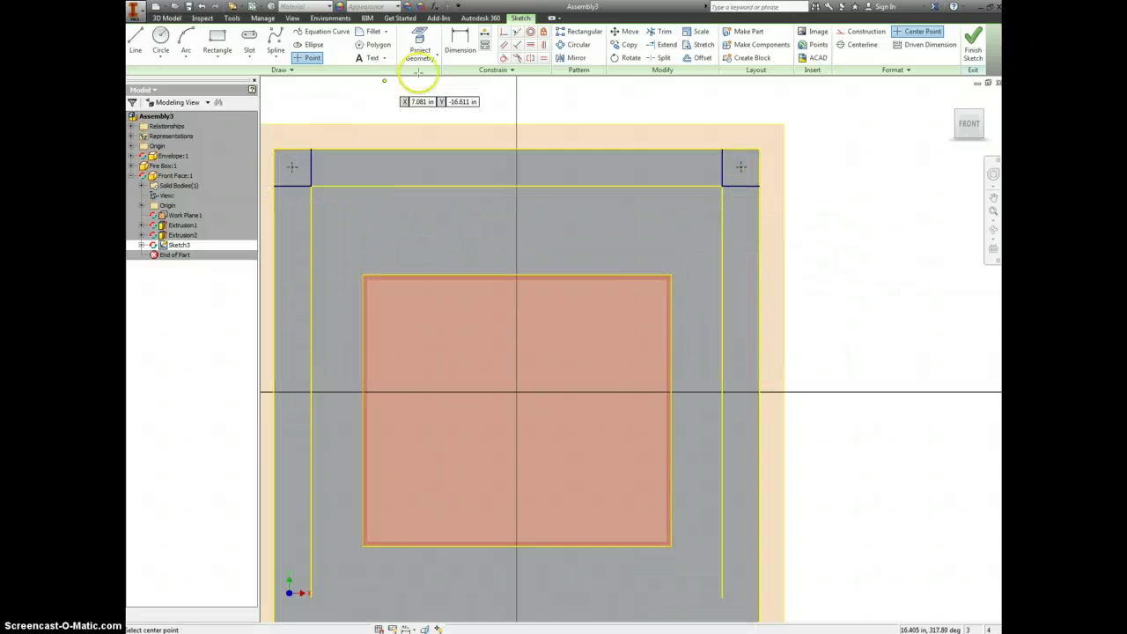
# Step: Constrain both corner points horizontally to the midpoints of the short vertical lines beside them
pyautogui.click(531, 44)
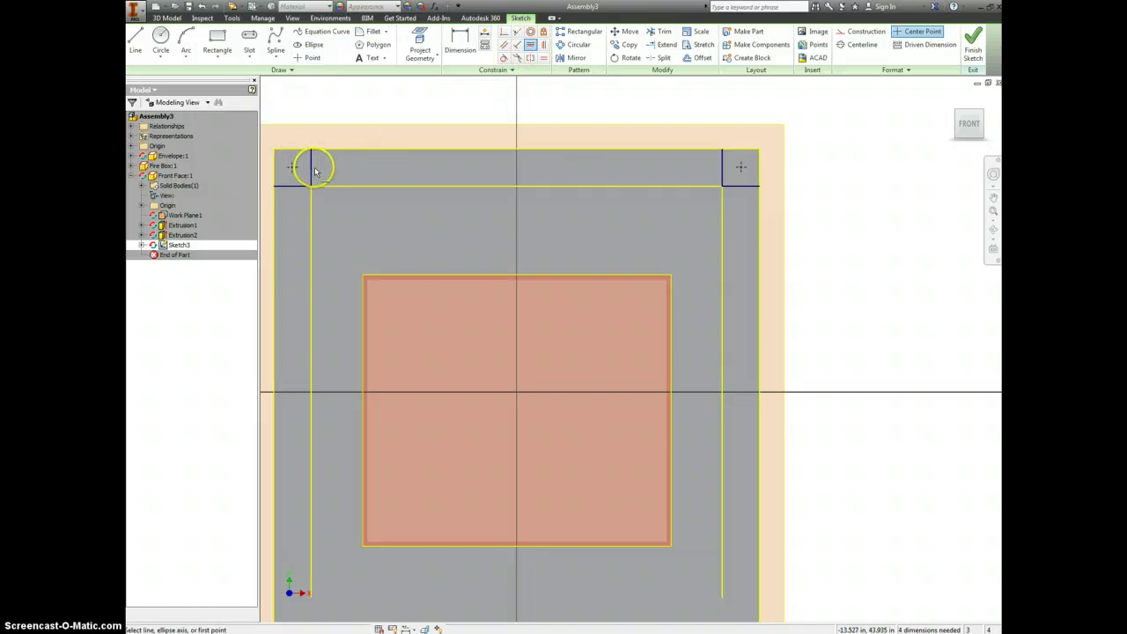
pyautogui.click(292, 168)
pyautogui.click(722, 168)
pyautogui.click(741, 168)
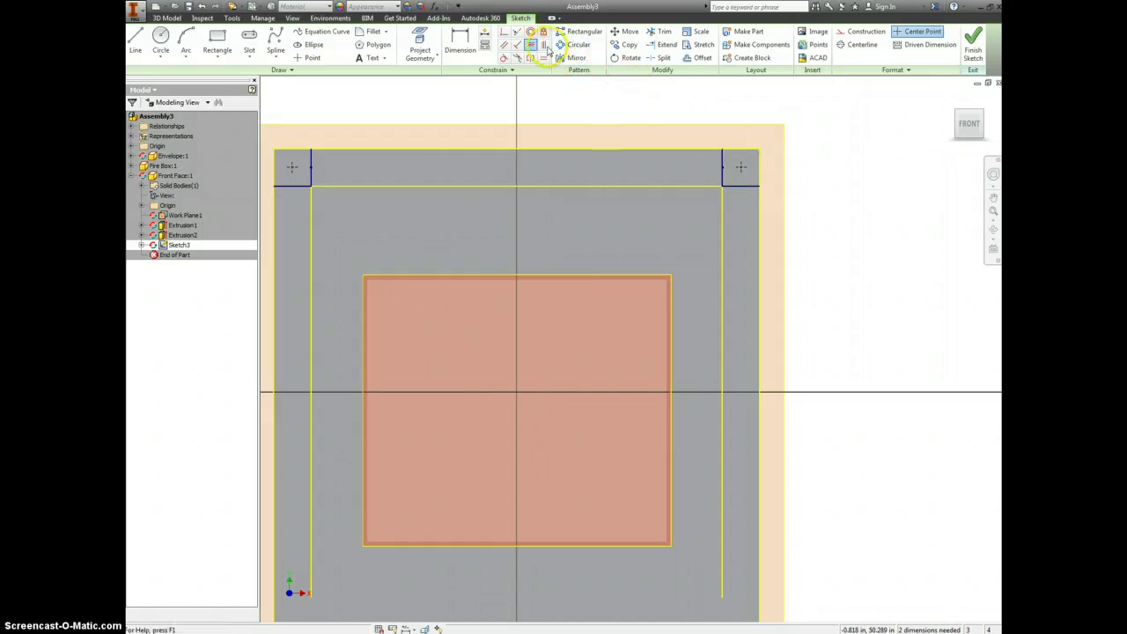
# Step: Constrain both corner points vertically to the midpoints of the short horizontal lines below them
pyautogui.click(543, 44)
pyautogui.click(742, 186)
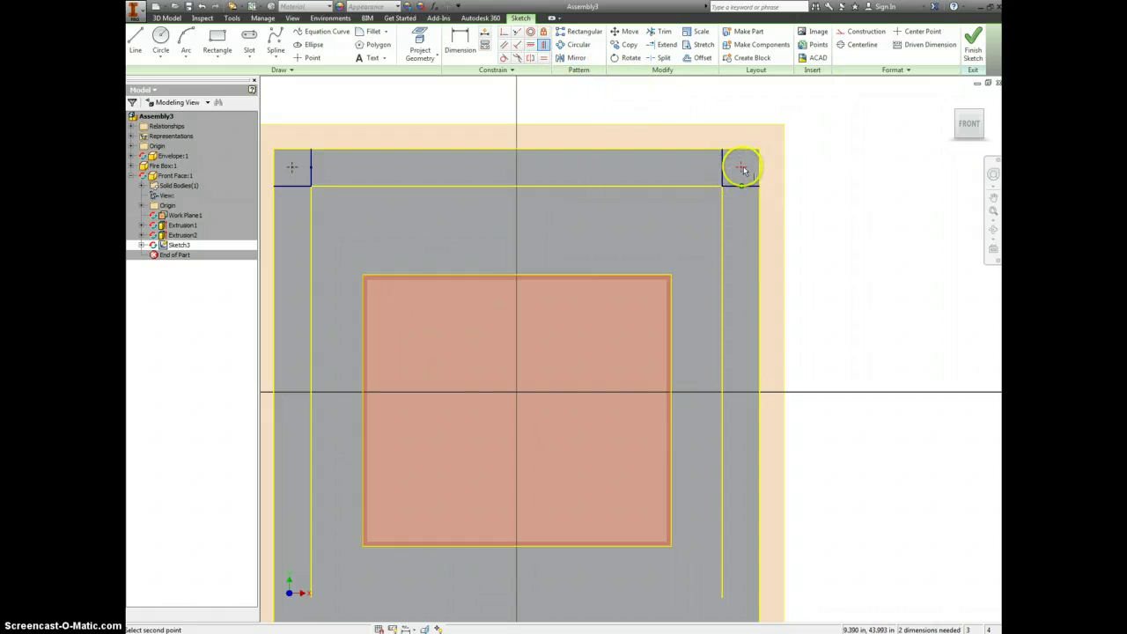
pyautogui.click(740, 166)
pyautogui.click(291, 169)
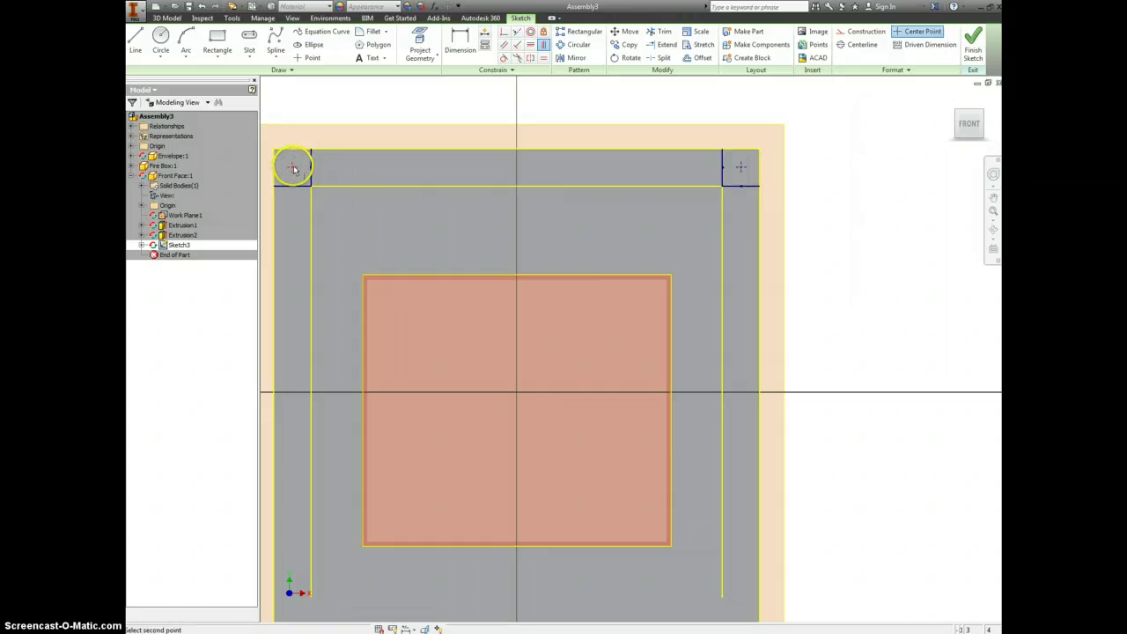
# Step: Place two sketch points on the top border between the corner points and level with them, and join the two with a line
pyautogui.click(365, 185)
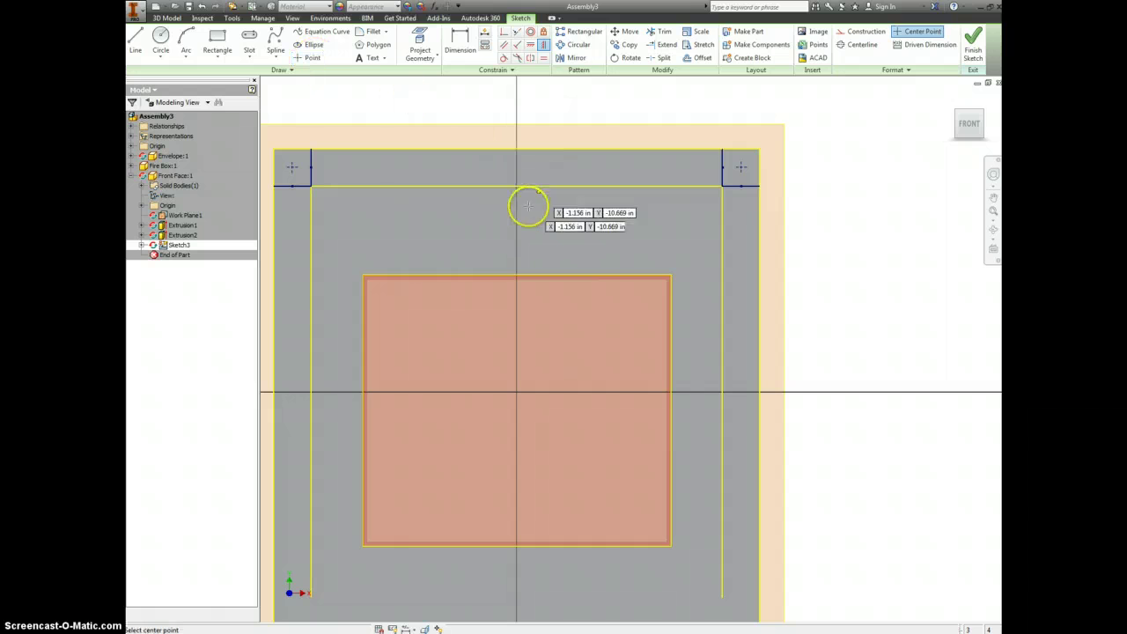
pyautogui.click(442, 167)
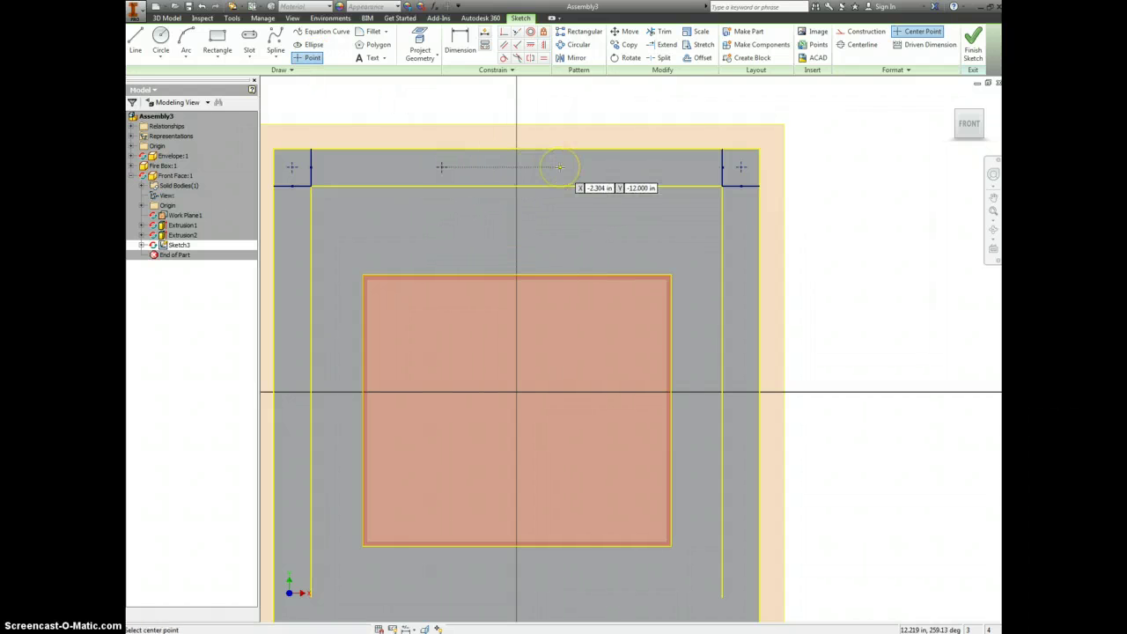
pyautogui.click(564, 167)
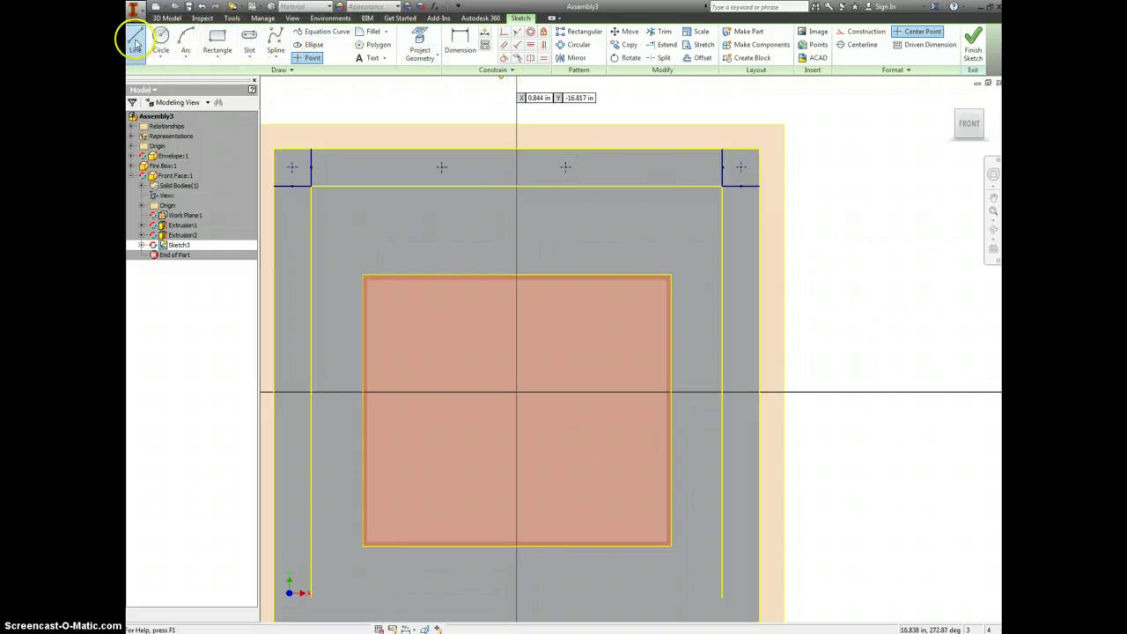
pyautogui.press('l')
pyautogui.click(442, 168)
pyautogui.click(564, 167)
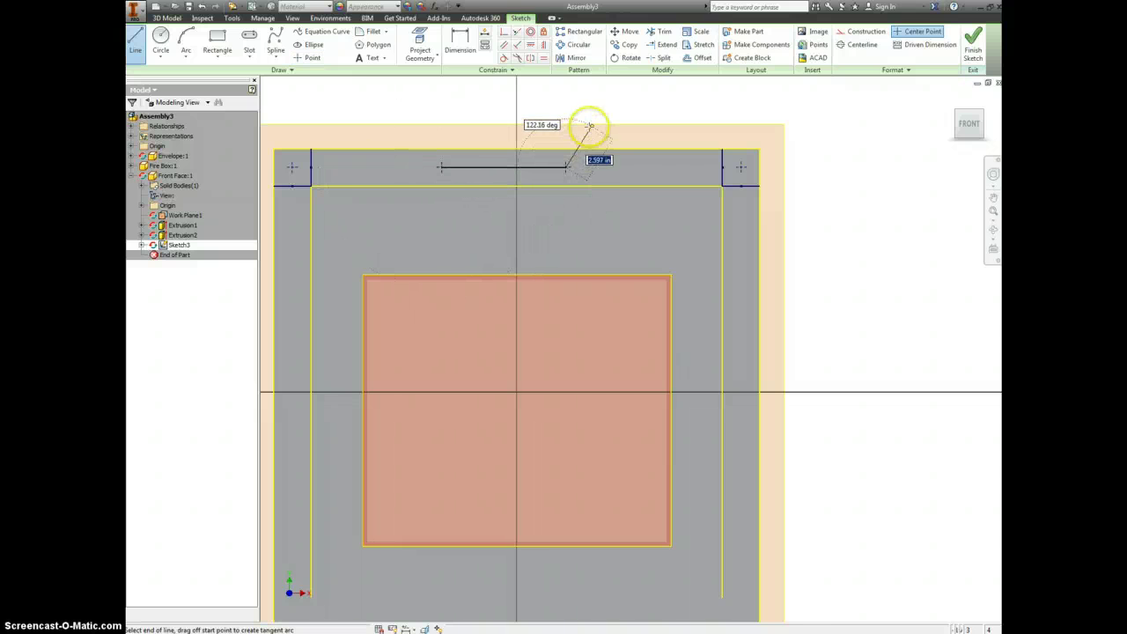
# Step: Align the midpoint of the new line vertically with the midpoint of the plate's top edge
pyautogui.click(533, 45)
pyautogui.click(504, 167)
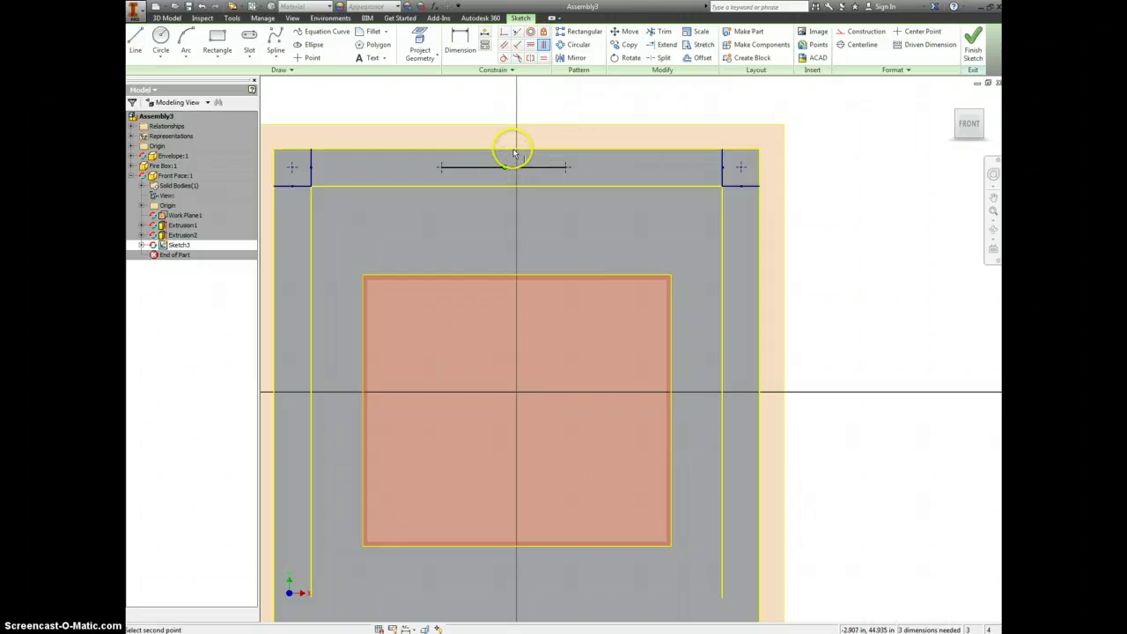
pyautogui.click(517, 149)
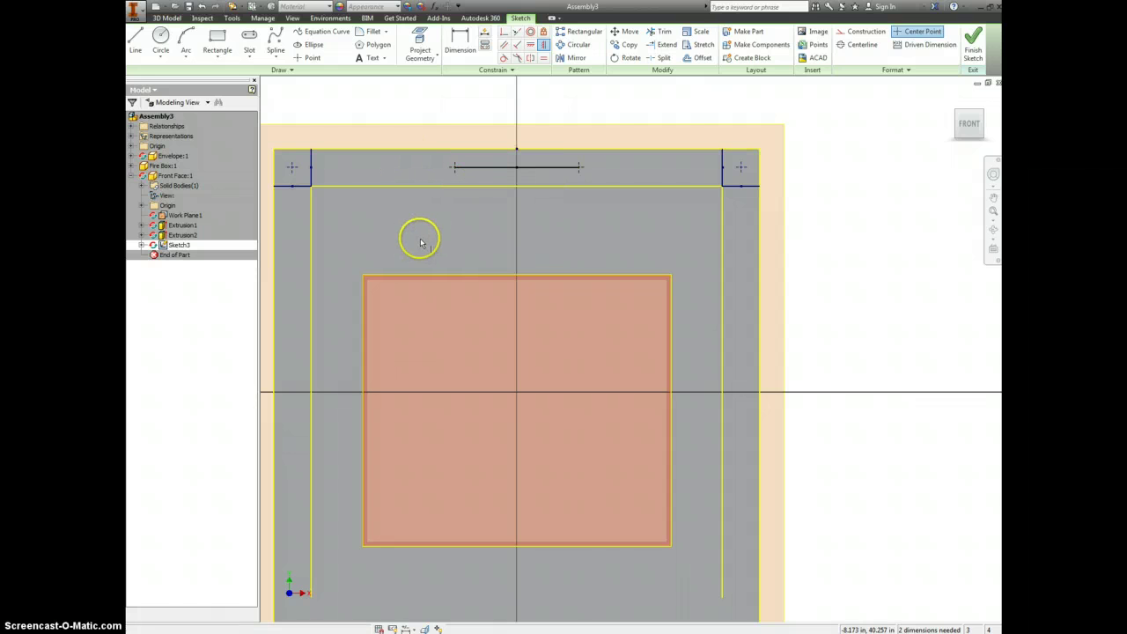
# Step: Create a rectangular pattern of the two corner points down along the plate's left edge, with 6 instances spaced 4 in
pyautogui.scroll(-3, 425, 264)
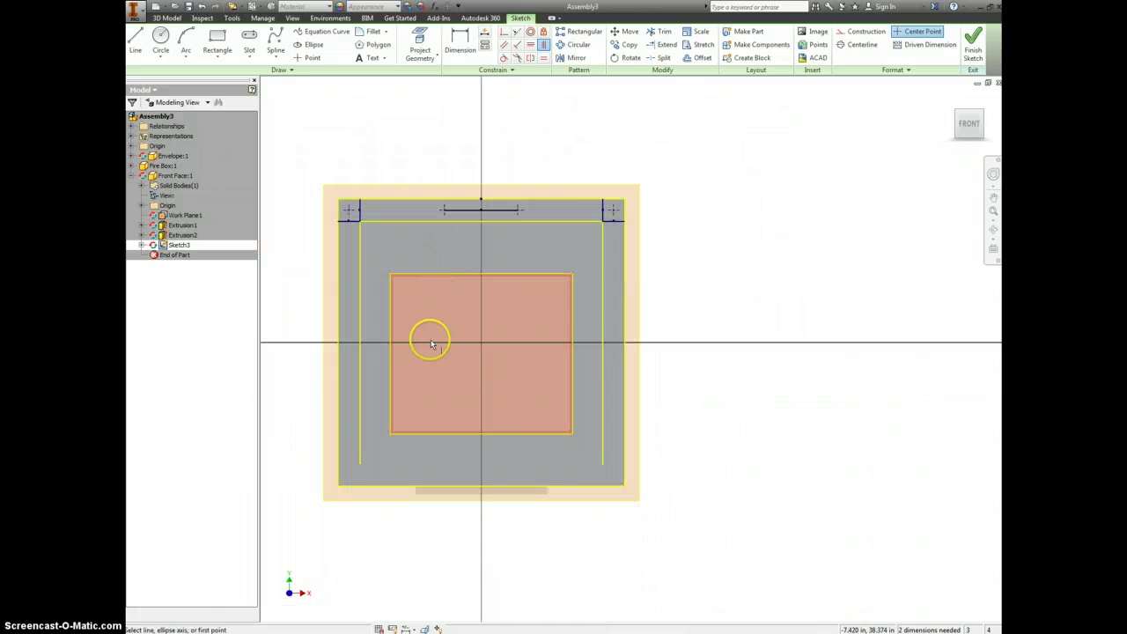
pyautogui.moveTo(426, 335); pyautogui.dragTo(430, 307, button='middle')
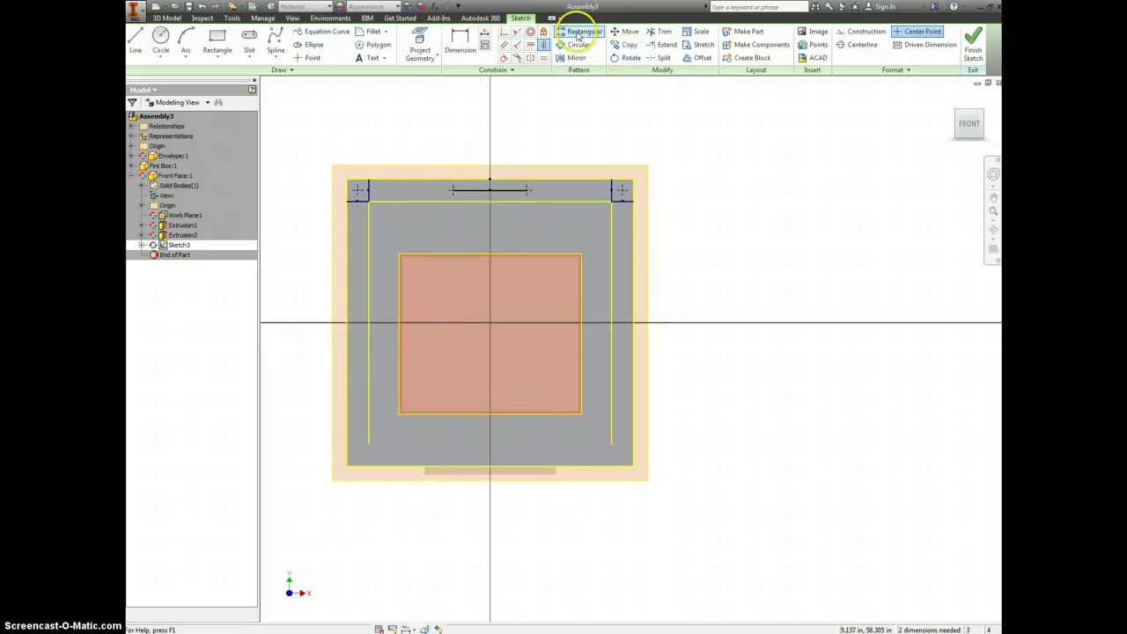
pyautogui.click(578, 33)
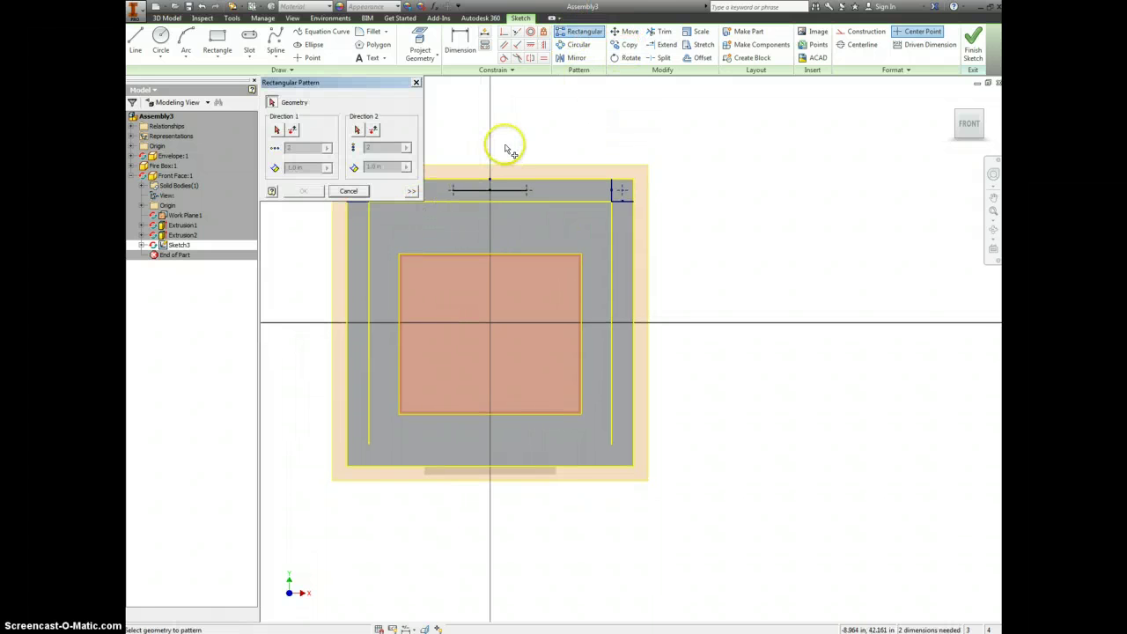
pyautogui.moveTo(510, 143); pyautogui.dragTo(602, 158, button='middle')
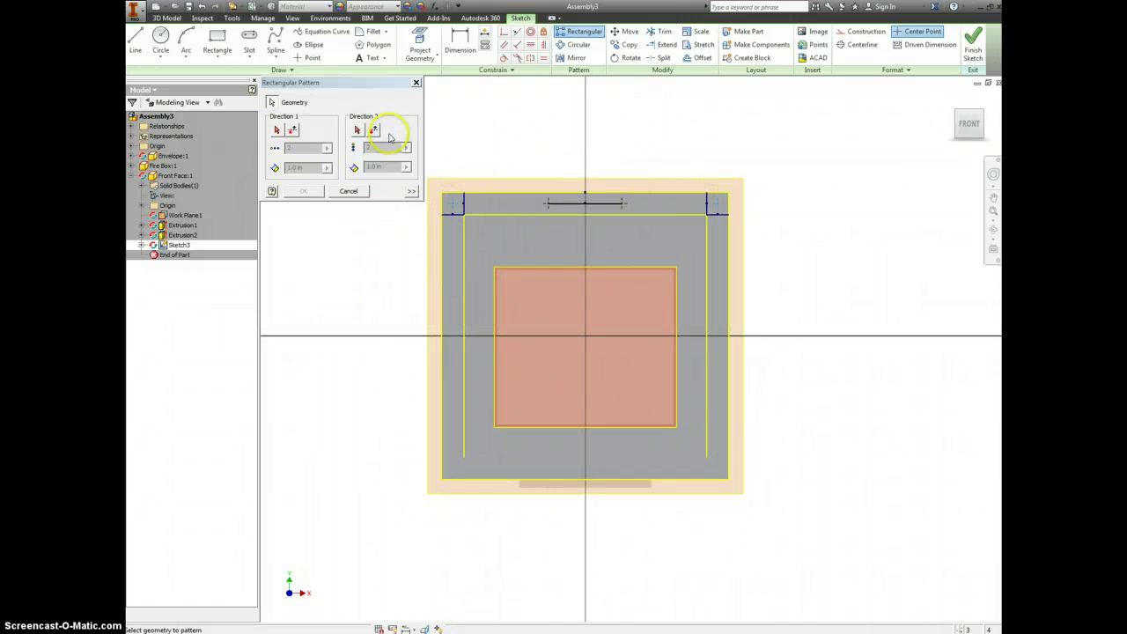
pyautogui.click(277, 131)
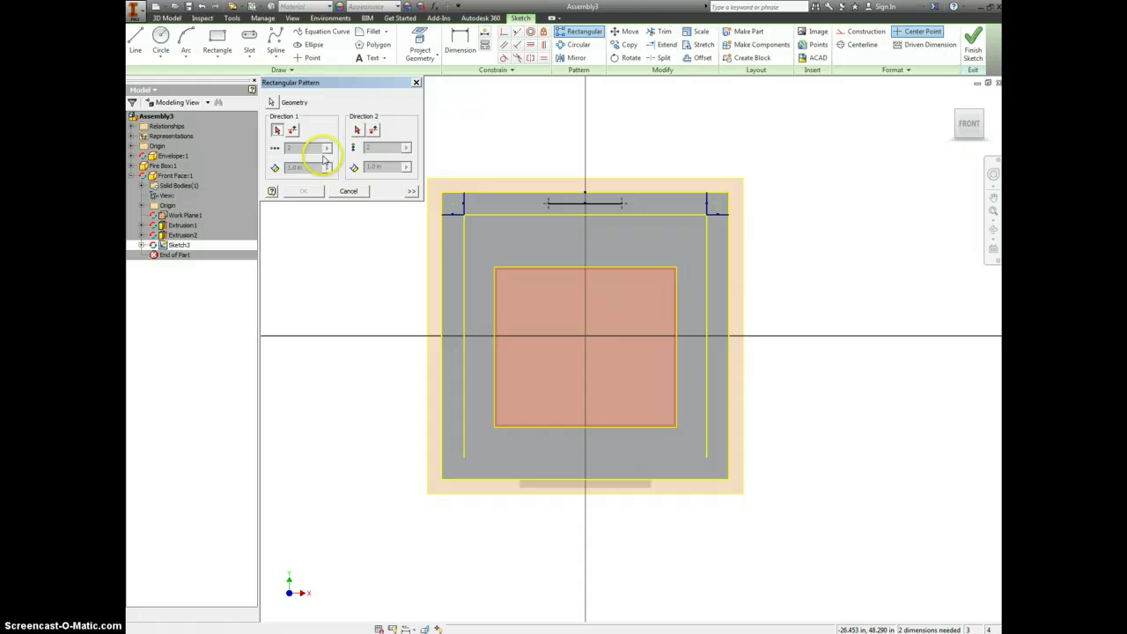
pyautogui.click(443, 261)
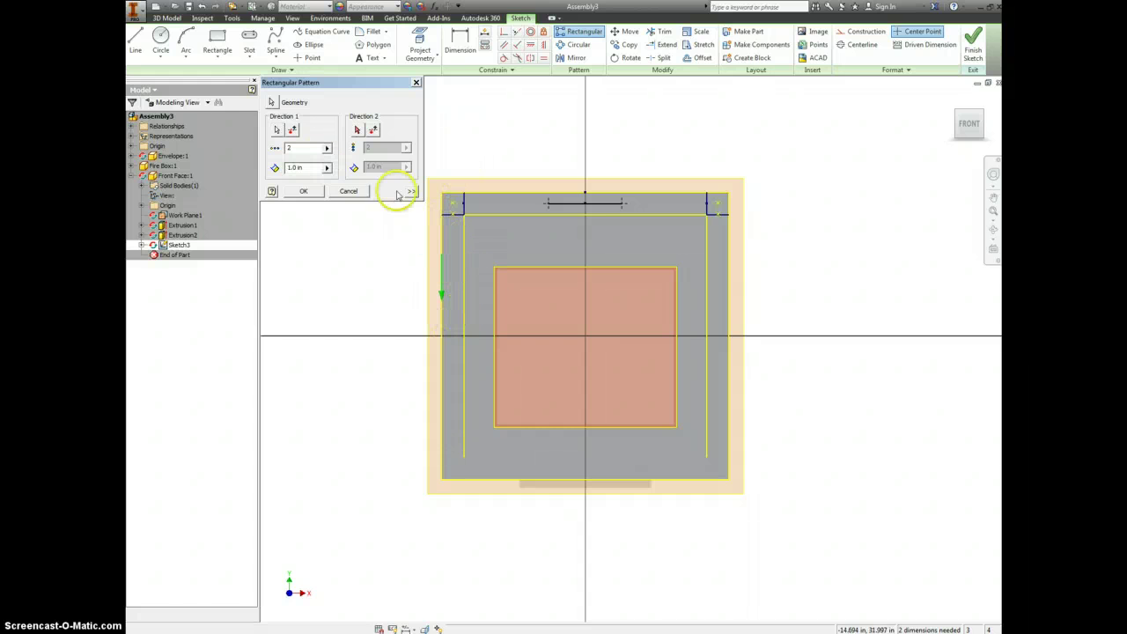
pyautogui.click(309, 168)
pyautogui.click(299, 148)
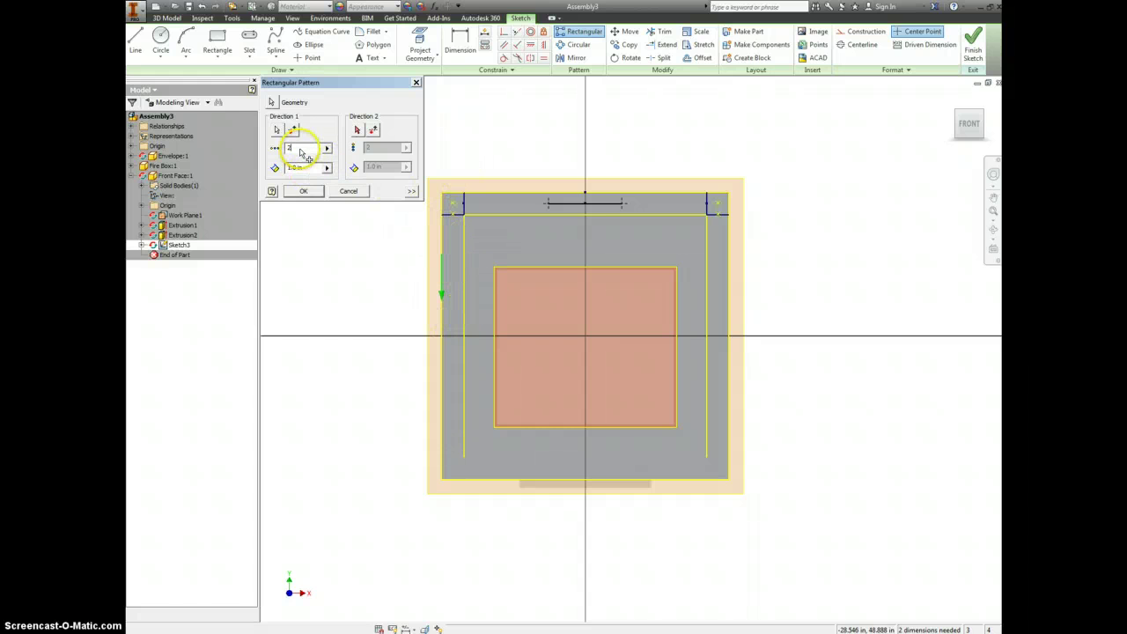
pyautogui.moveTo(300, 153); pyautogui.dragTo(281, 152)
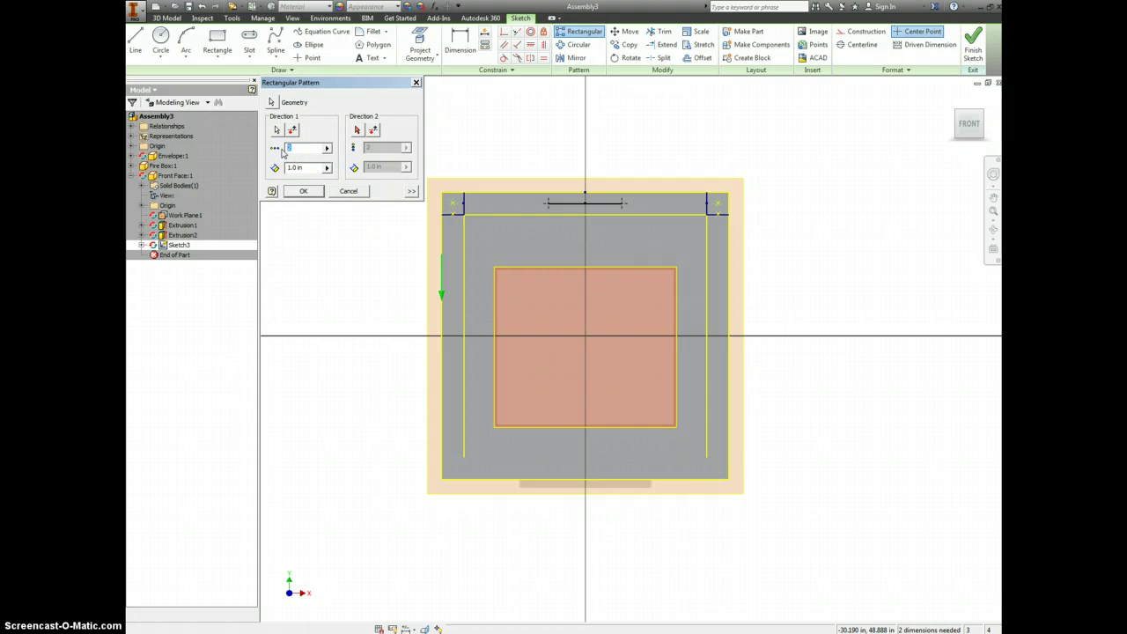
pyautogui.click(293, 168)
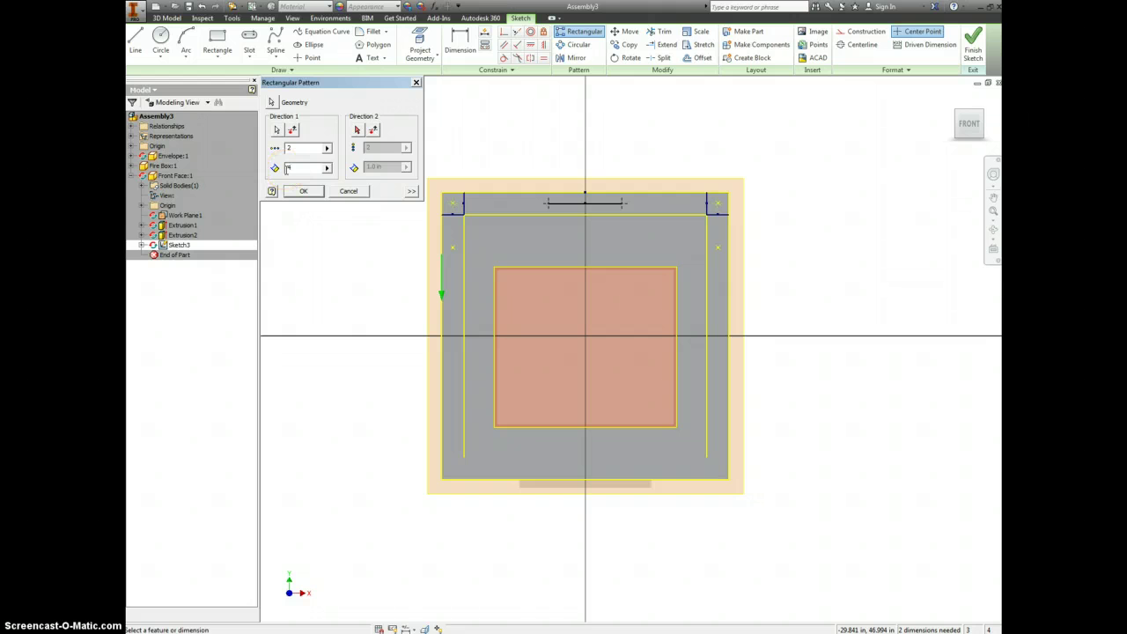
pyautogui.doubleClick(291, 148)
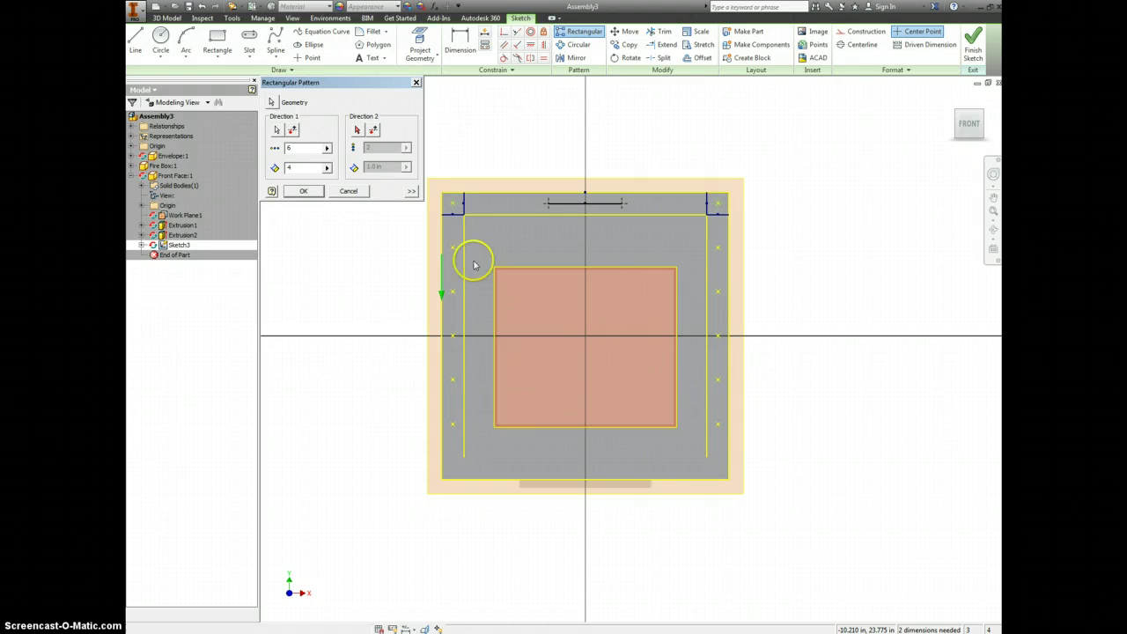
pyautogui.click(308, 195)
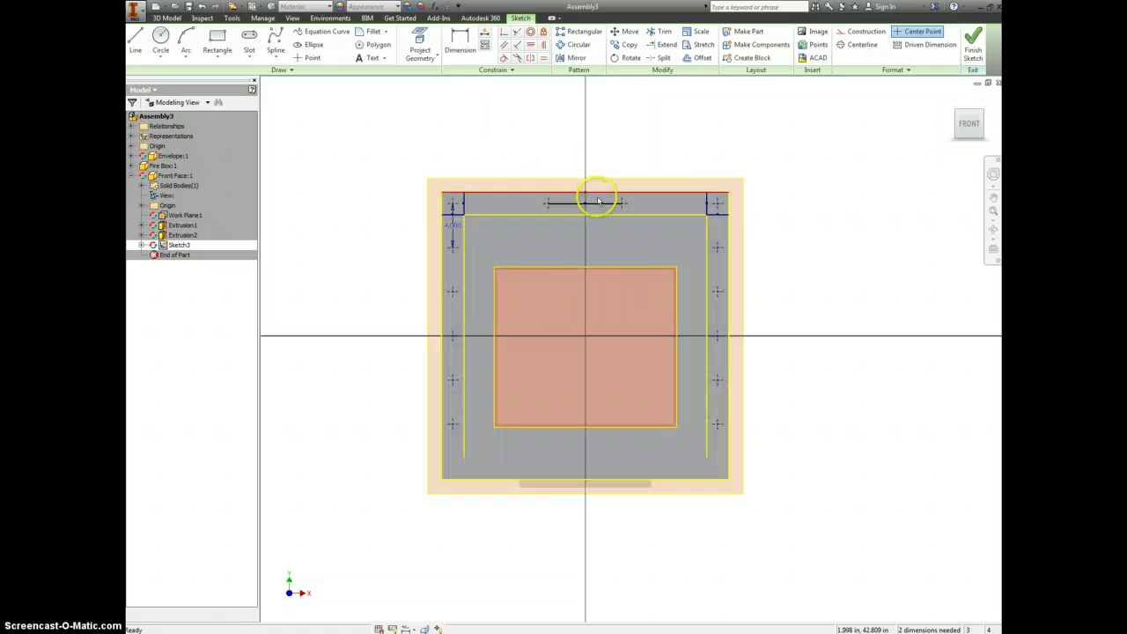
# Step: Dimension the centered line on the top border to 4 in
pyautogui.scroll(3, 570, 203)
pyautogui.press('d')
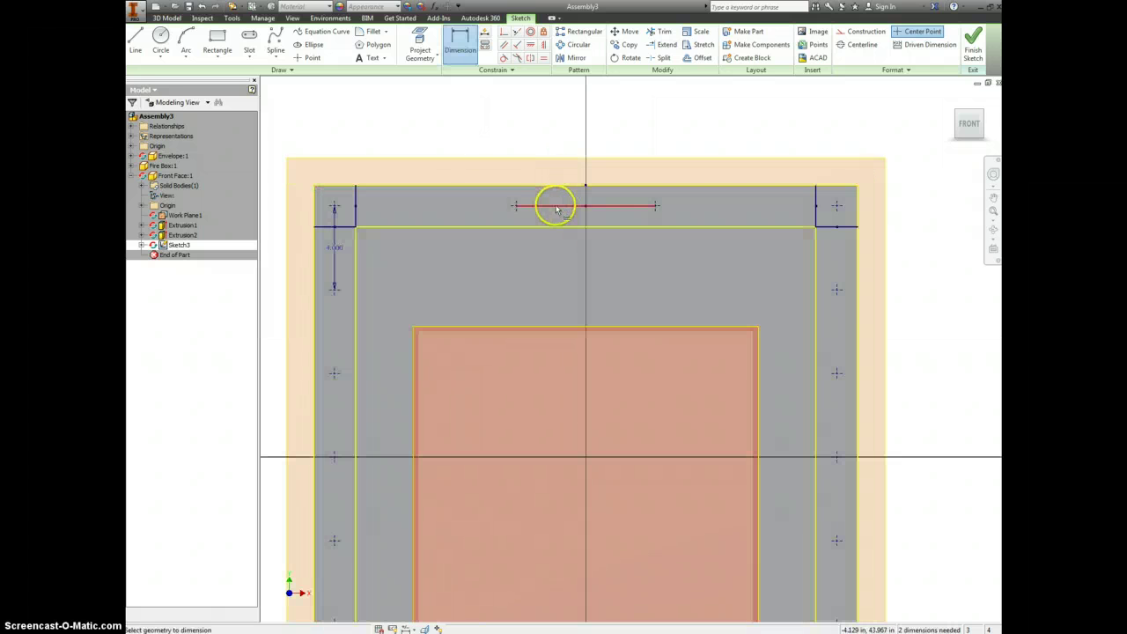
pyautogui.click(554, 205)
pyautogui.click(576, 131)
pyautogui.write('4')
pyautogui.press('Return')
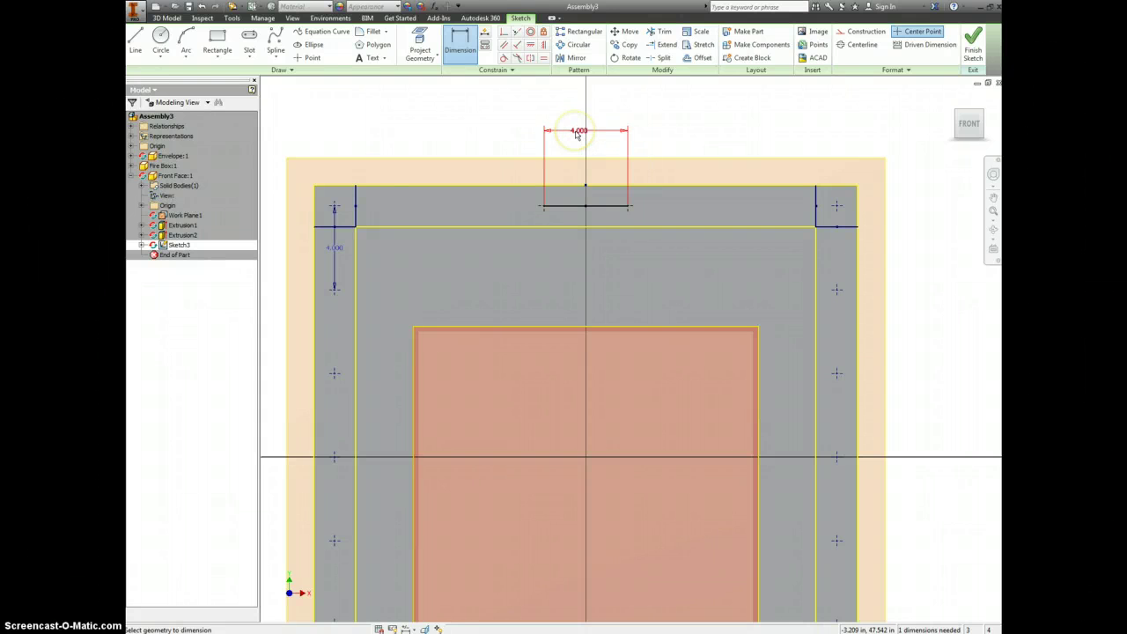
pyautogui.click(580, 182)
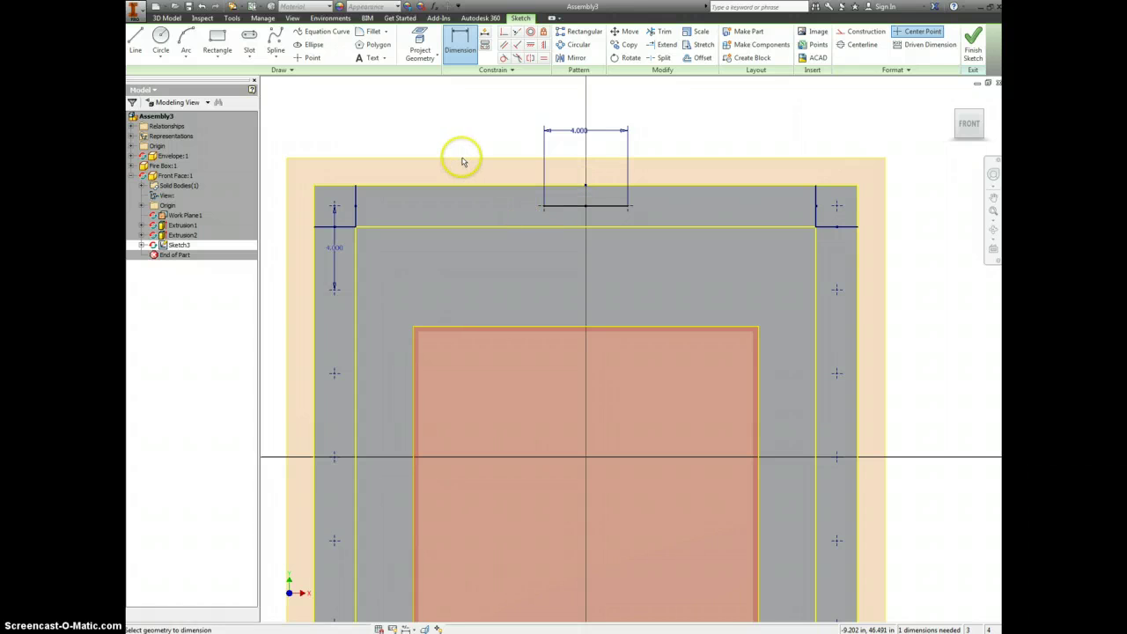
# Step: Place two more sketch points on the top border, one on each side of the centered line and level with it
pyautogui.click(307, 57)
pyautogui.click(443, 205)
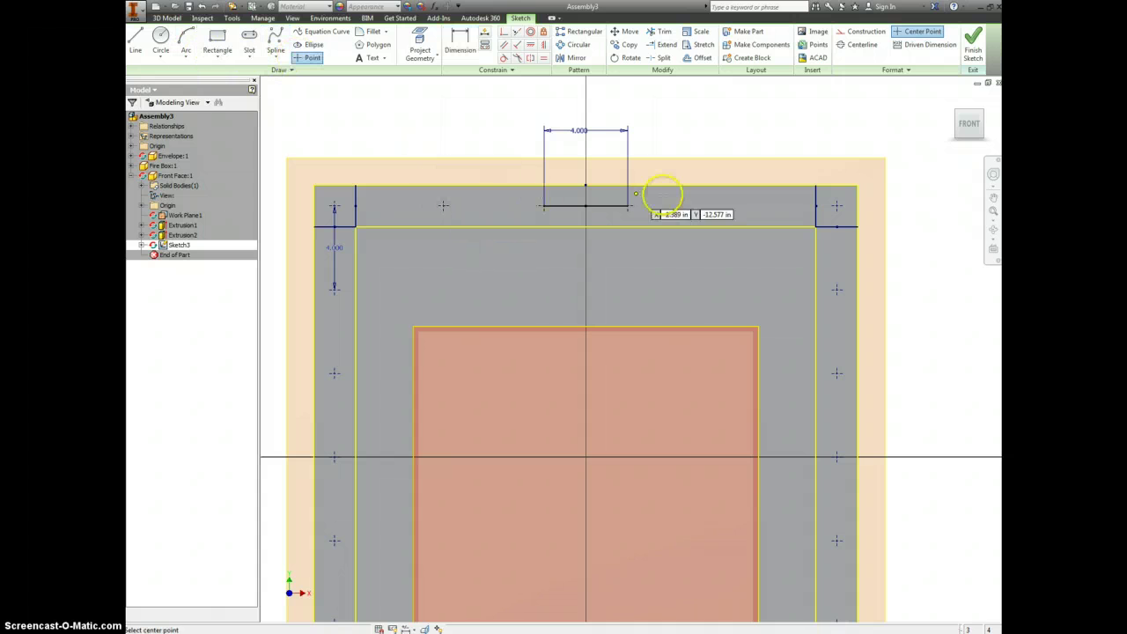
pyautogui.click(723, 205)
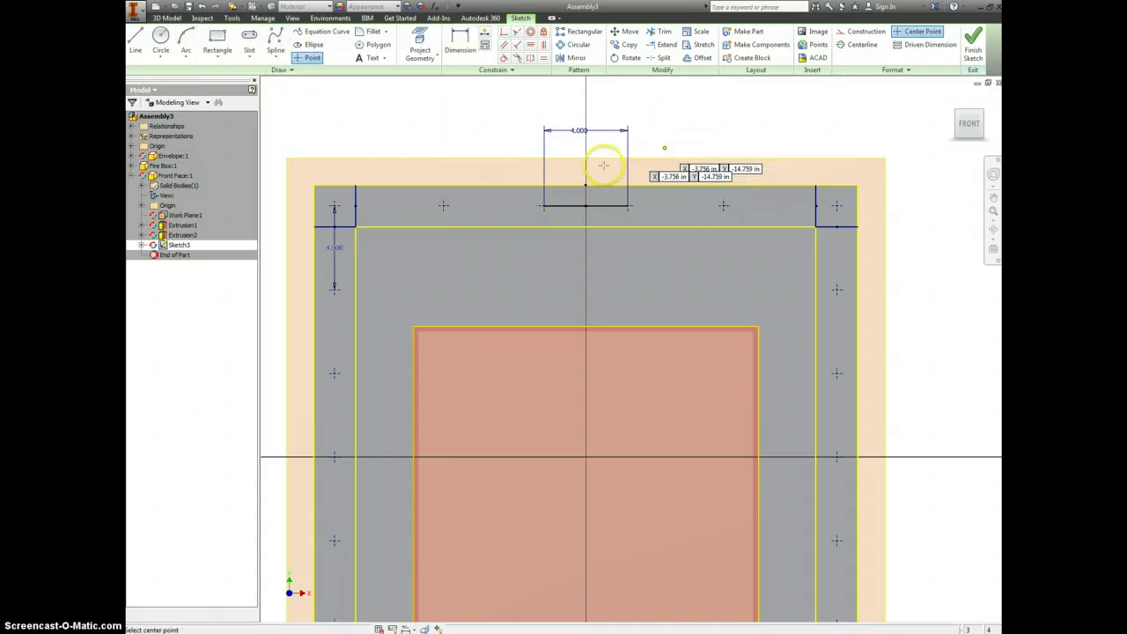
# Step: Dimension the new point left of the centered line 4 in from the line's left end
pyautogui.press('d')
pyautogui.click(445, 205)
pyautogui.click(544, 205)
pyautogui.click(495, 148)
pyautogui.write('4.783969')
pyautogui.press('Return')
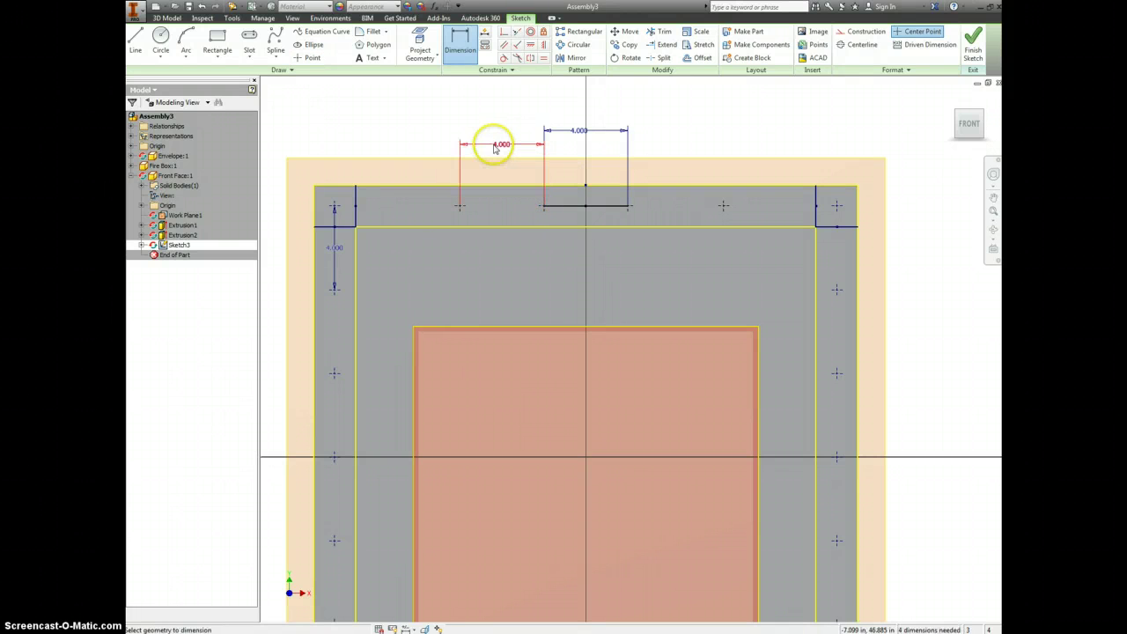
# Step: Dimension the new point right of the centered line 4 in from the line's right end
pyautogui.click(721, 204)
pyautogui.click(692, 151)
pyautogui.write('4')
pyautogui.press('Return')
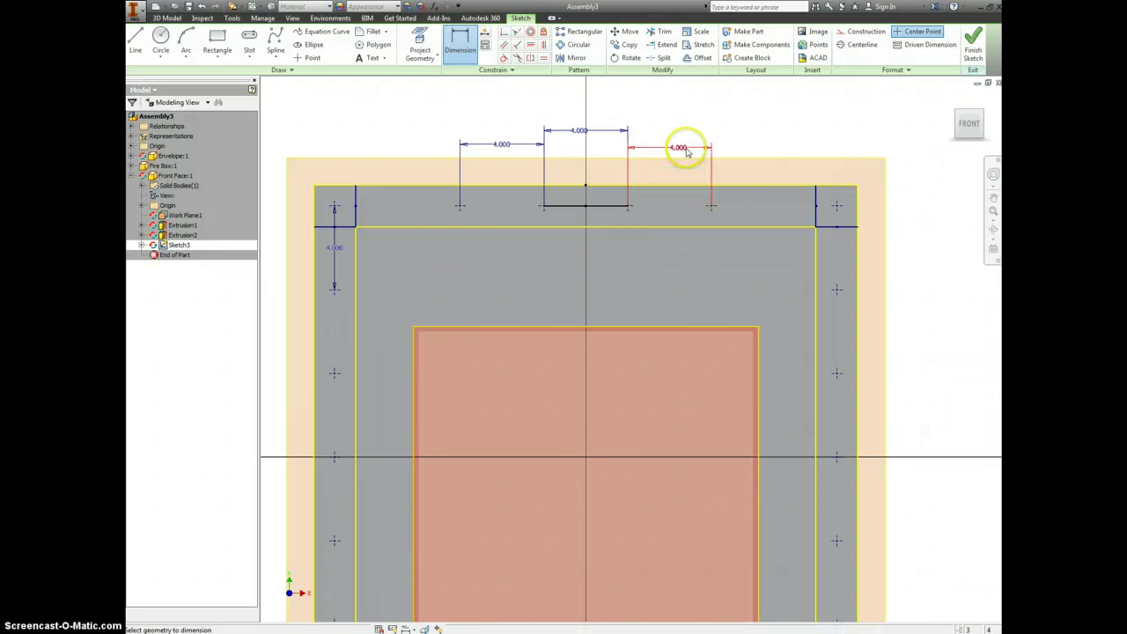
# Step: Check the horizontal spacing from each outer top-border point to its neighbouring corner point without placing a dimension
pyautogui.click(713, 206)
pyautogui.click(838, 203)
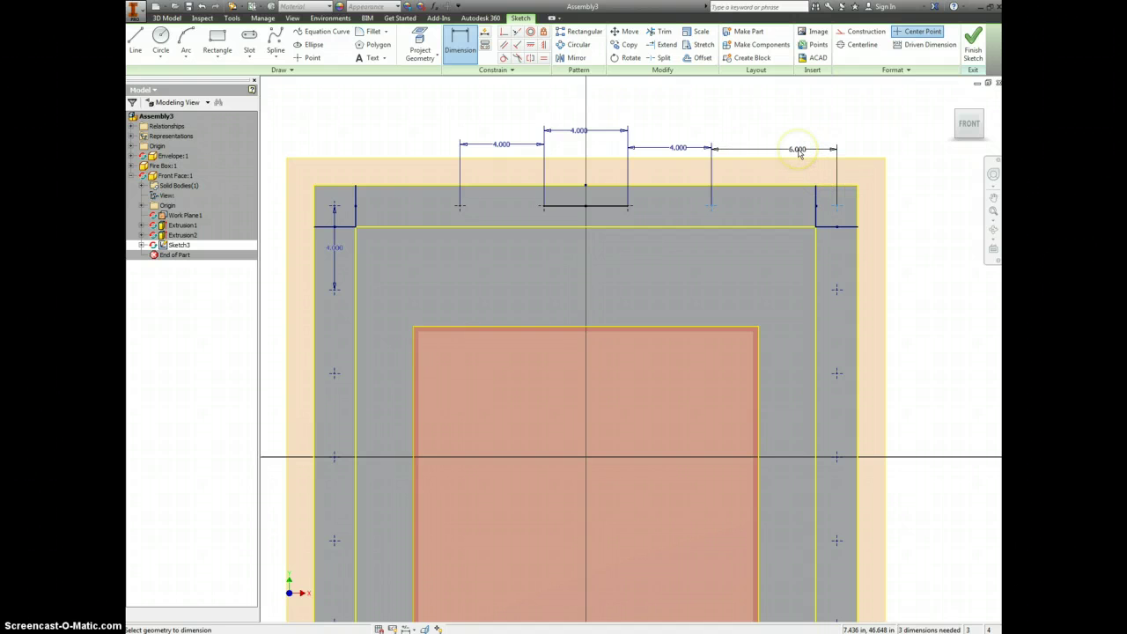
pyautogui.press('Escape')
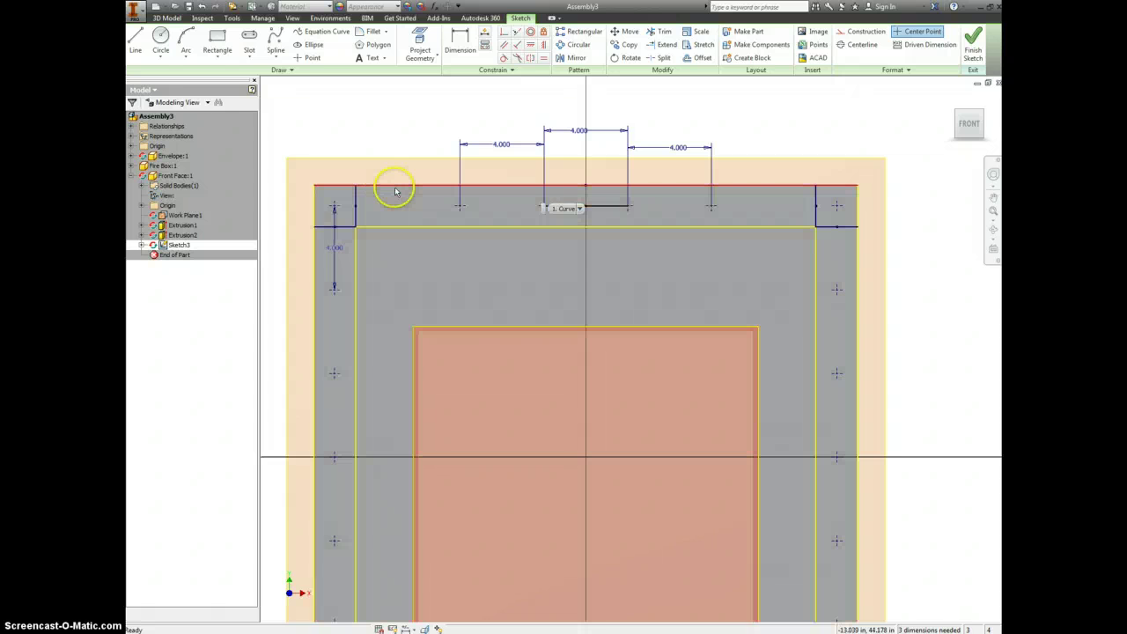
pyautogui.press('d')
pyautogui.click(336, 208)
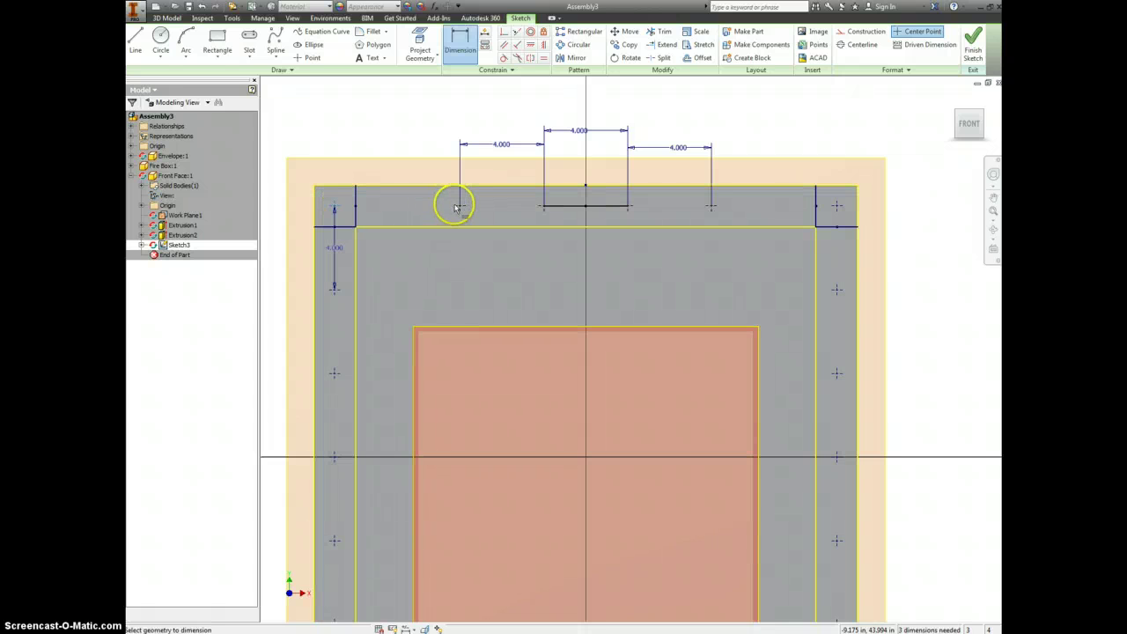
pyautogui.click(458, 205)
pyautogui.press('Escape')
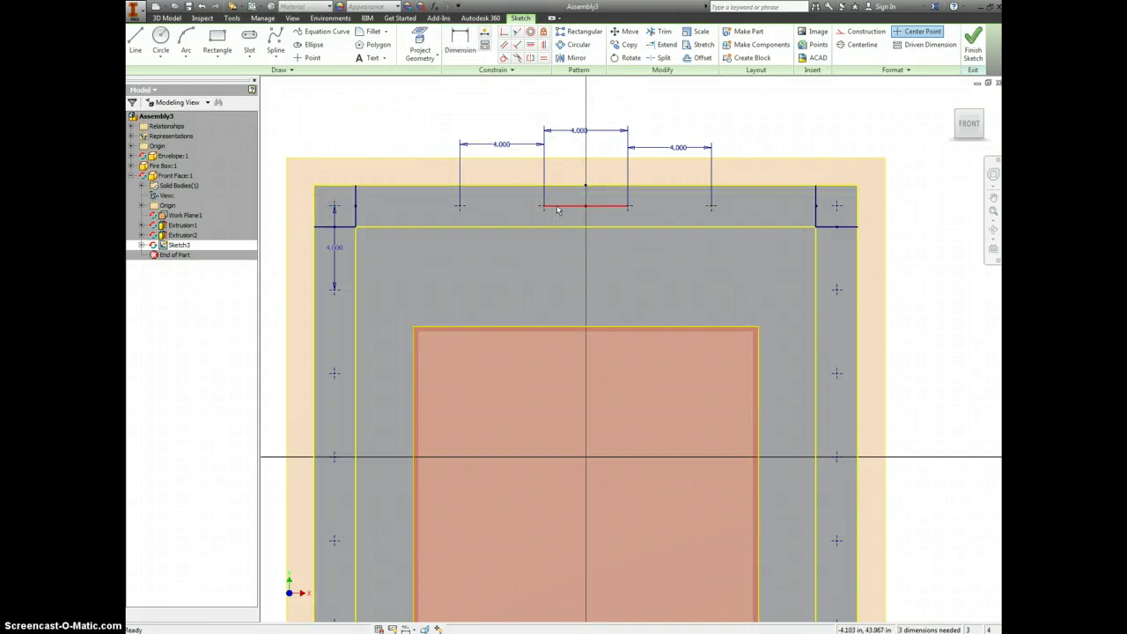
# Step: Convert the centered line on the top border to construction geometry
pyautogui.rightClick(585, 204)
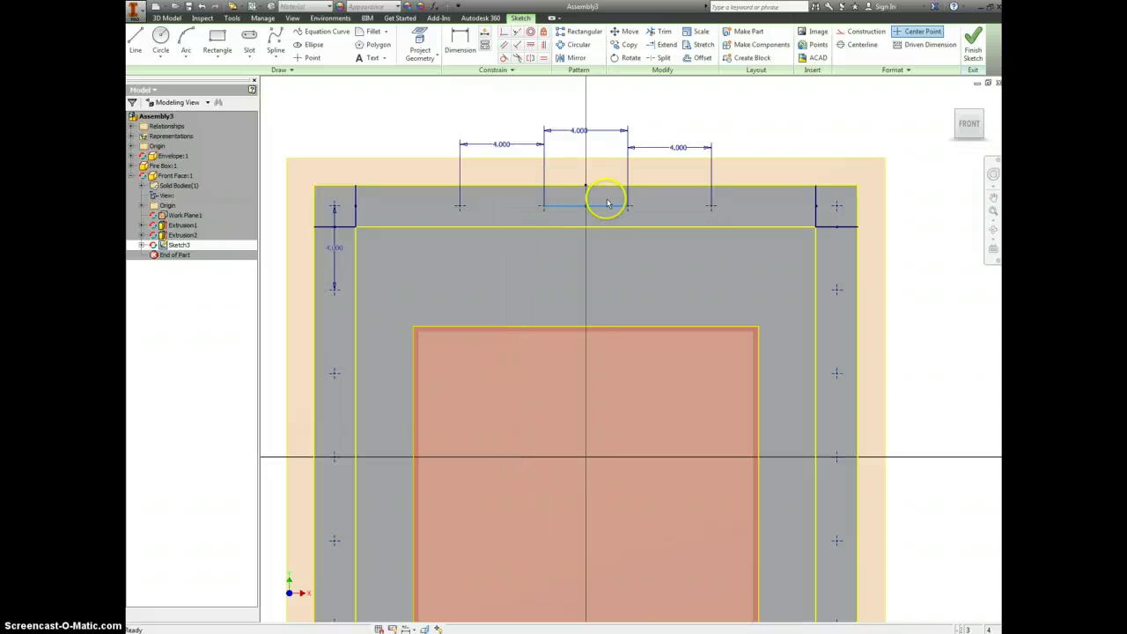
pyautogui.click(607, 204)
pyautogui.press('Escape')
# Step: Convert the vertical and horizontal lines at the face's upper-left corner to construction geometry
pyautogui.rightClick(355, 211)
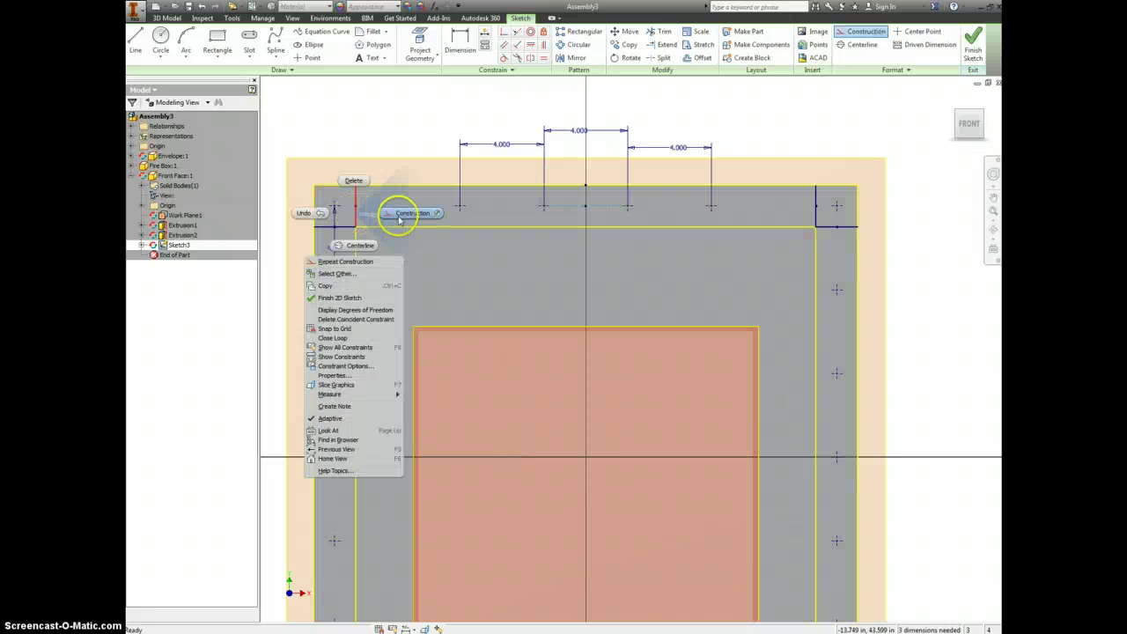
pyautogui.press('Escape')
pyautogui.rightClick(352, 221)
pyautogui.click(373, 221)
pyautogui.press('Escape')
pyautogui.rightClick(357, 220)
pyautogui.click(388, 223)
pyautogui.click(337, 233)
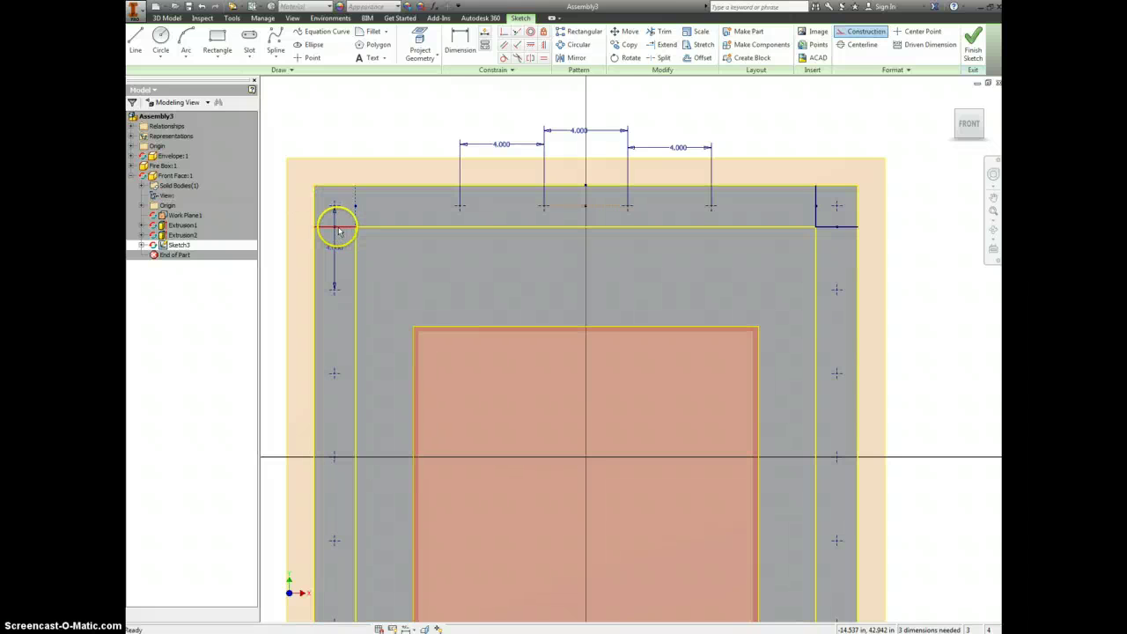
pyautogui.rightClick(337, 231)
pyautogui.click(372, 221)
pyautogui.press('Escape')
# Step: Convert the vertical and horizontal lines at the face's upper-right corner to construction geometry and finish the sketch
pyautogui.rightClick(816, 201)
pyautogui.click(854, 194)
pyautogui.click(828, 230)
pyautogui.rightClick(828, 230)
pyautogui.click(855, 221)
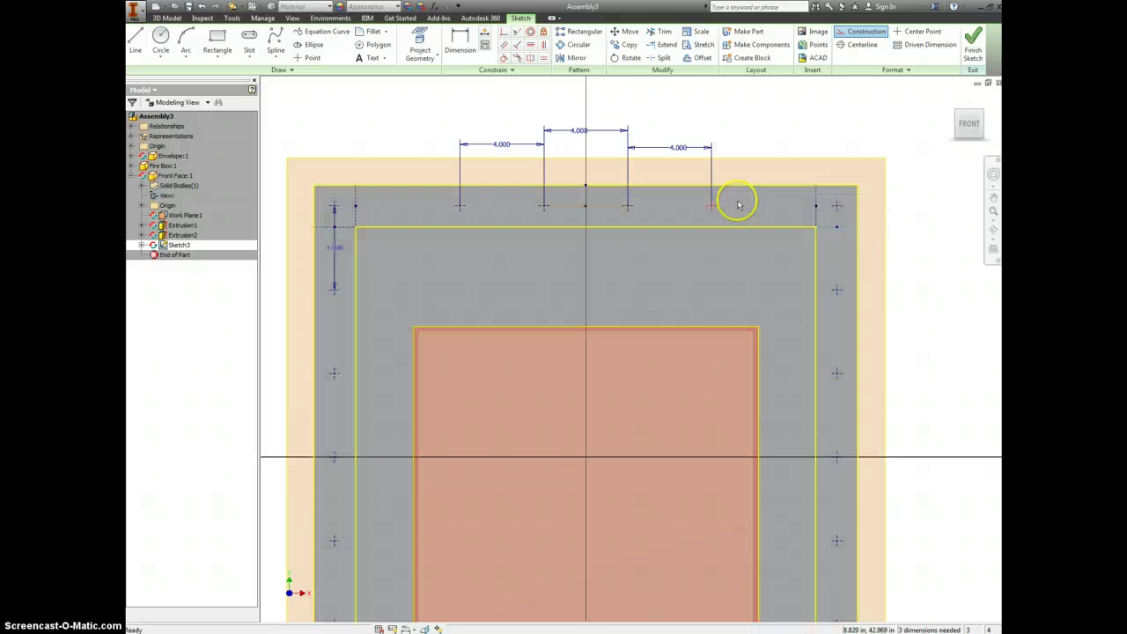
pyautogui.click(807, 125)
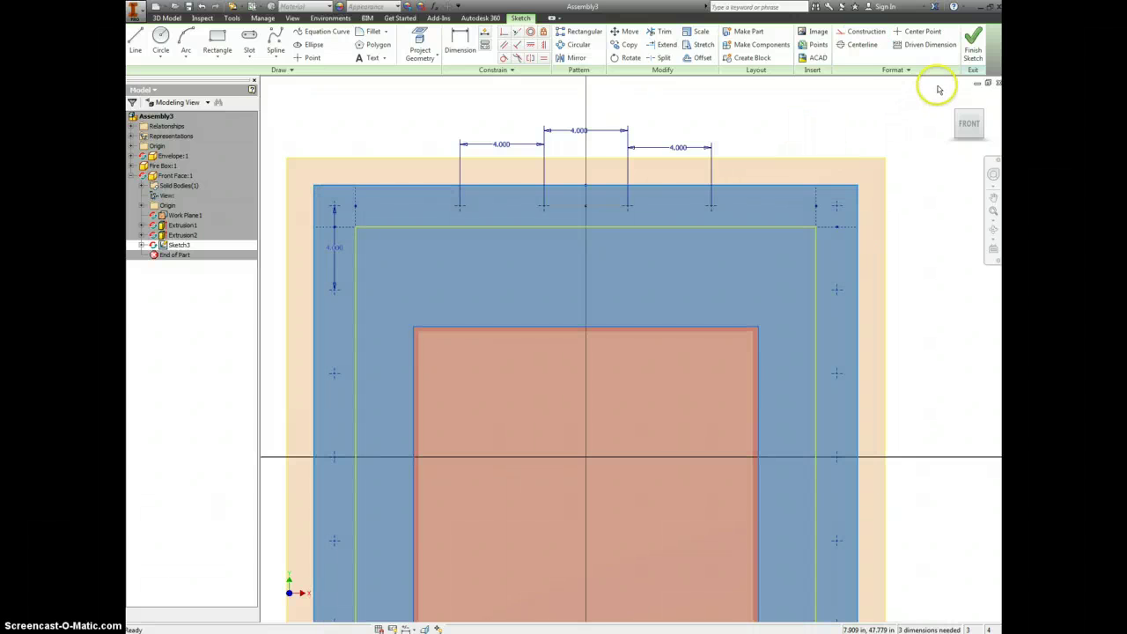
pyautogui.click(973, 50)
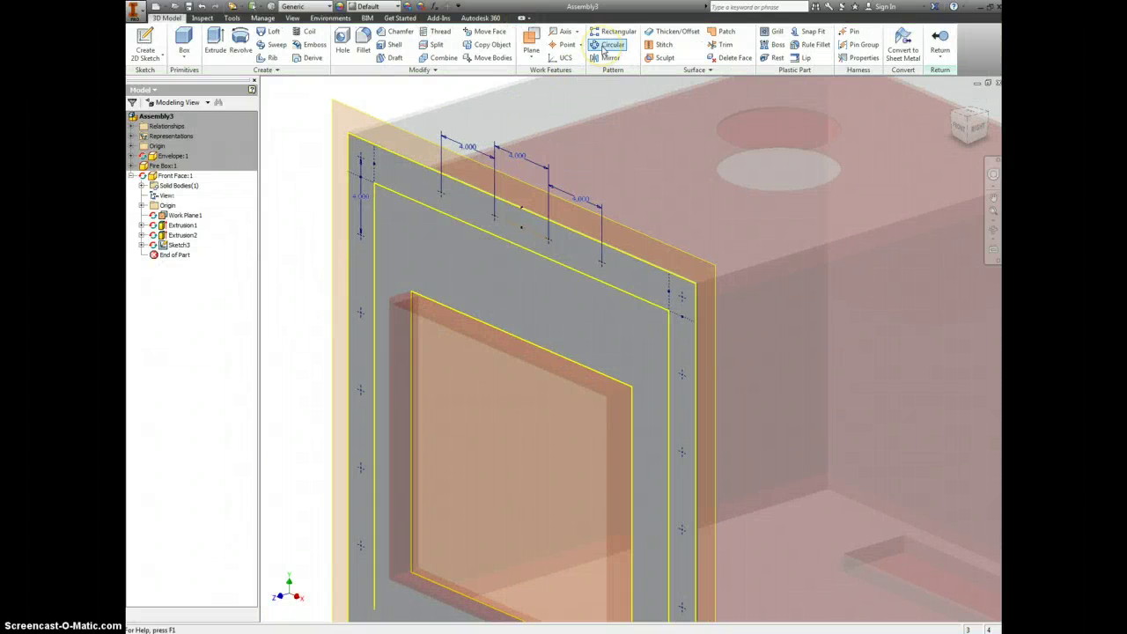
# Step: Cut drilled holes of .75 in diameter and 1 in depth at the sketch points around the border, and return to the assembly
pyautogui.click(344, 41)
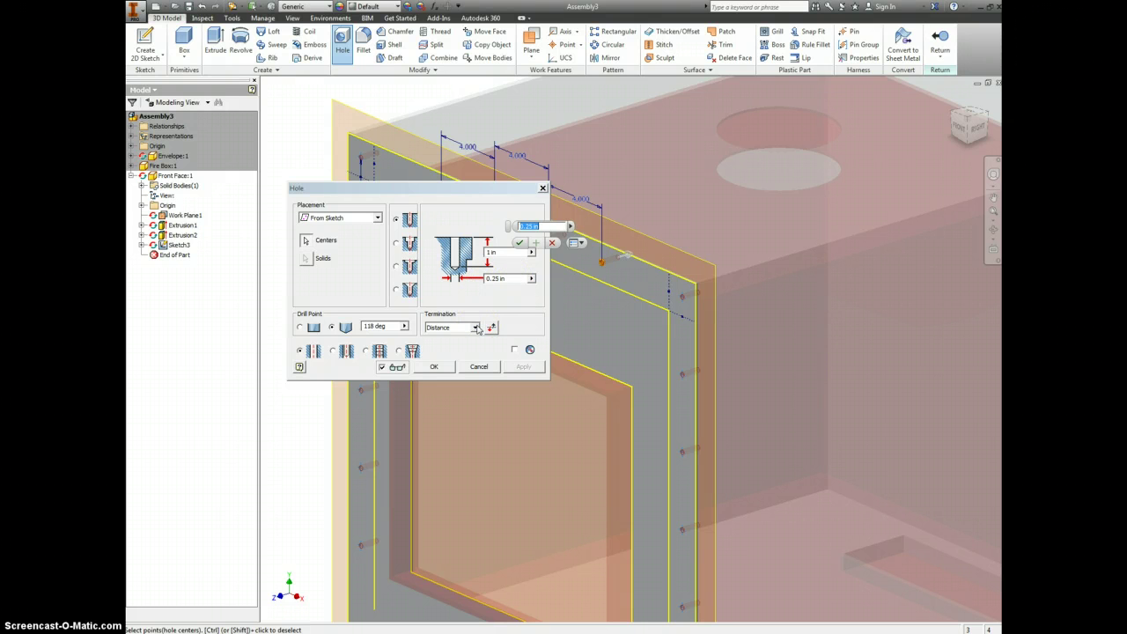
pyautogui.moveTo(505, 278); pyautogui.dragTo(460, 282)
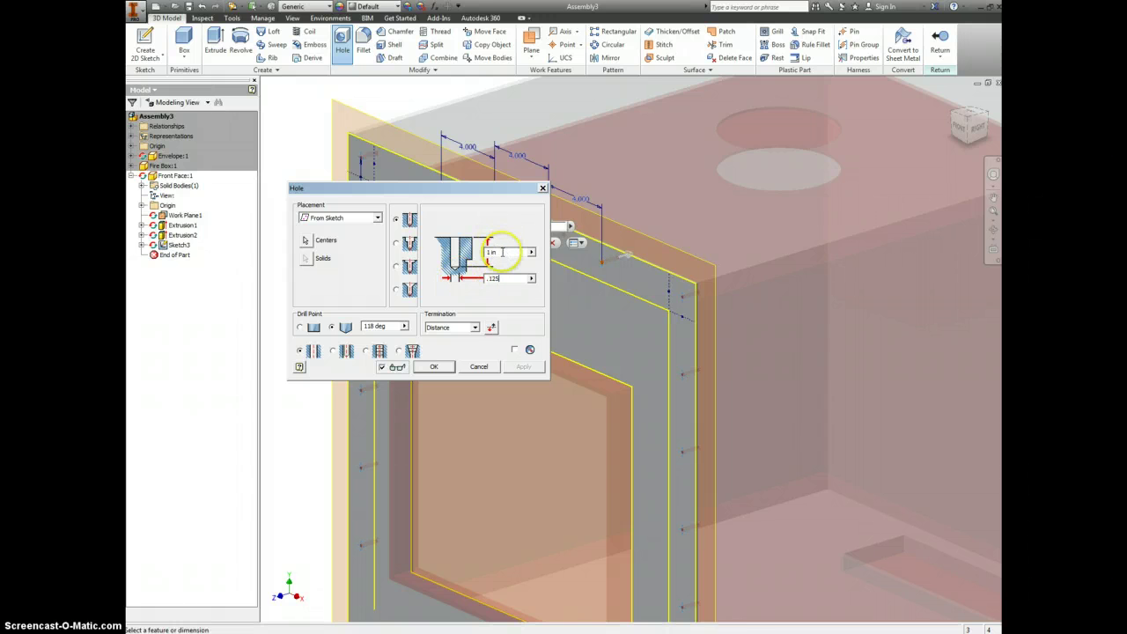
pyautogui.click(490, 253)
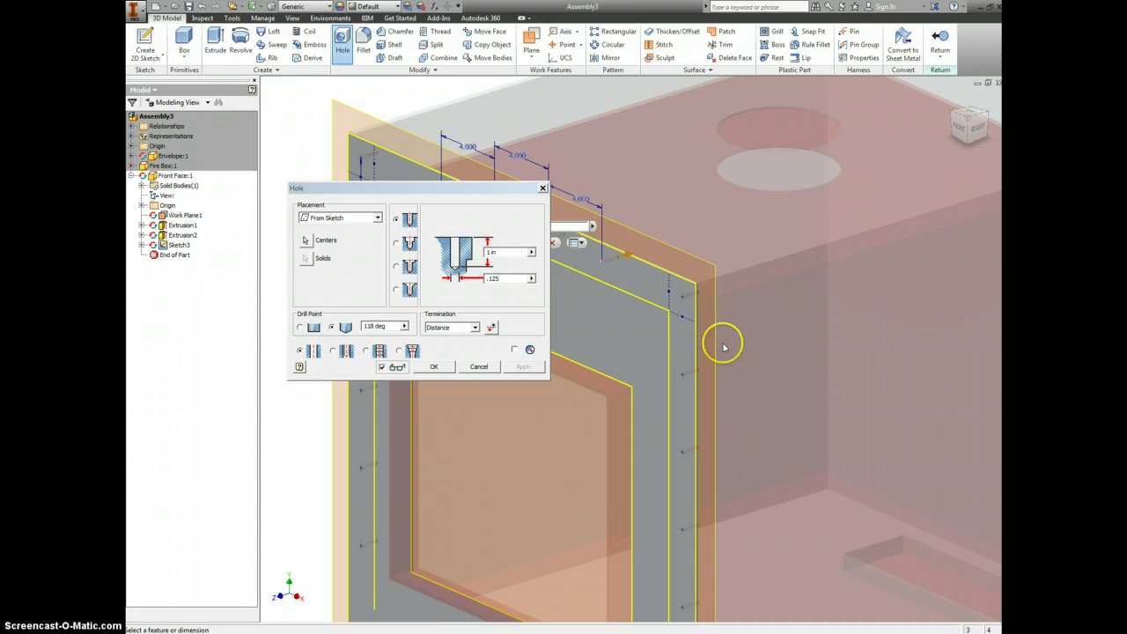
pyautogui.click(505, 279)
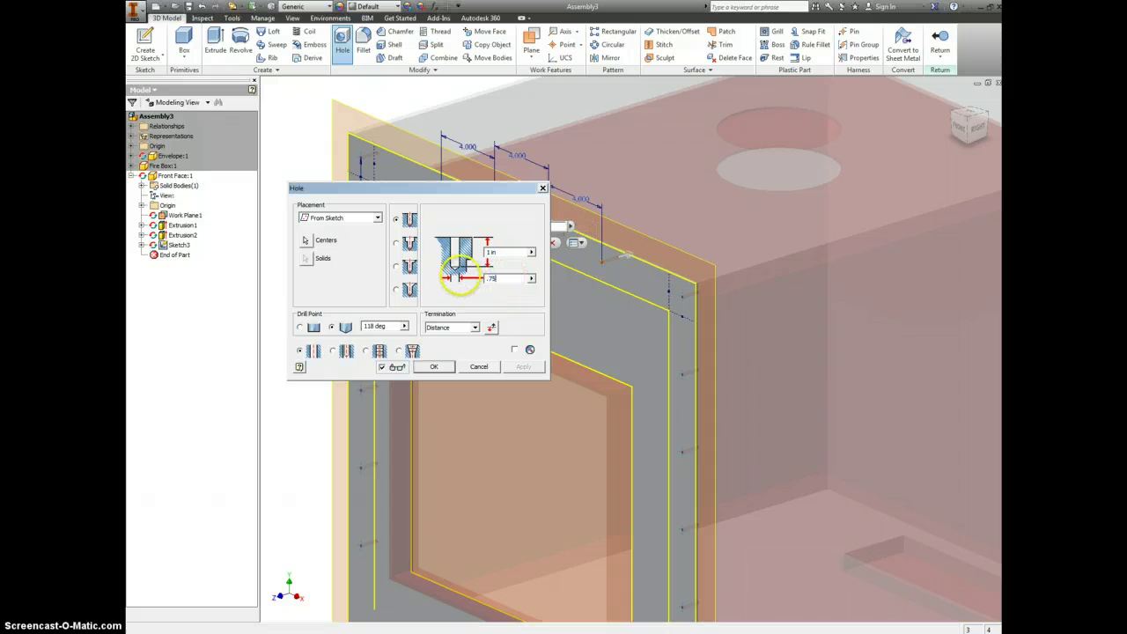
pyautogui.click(434, 367)
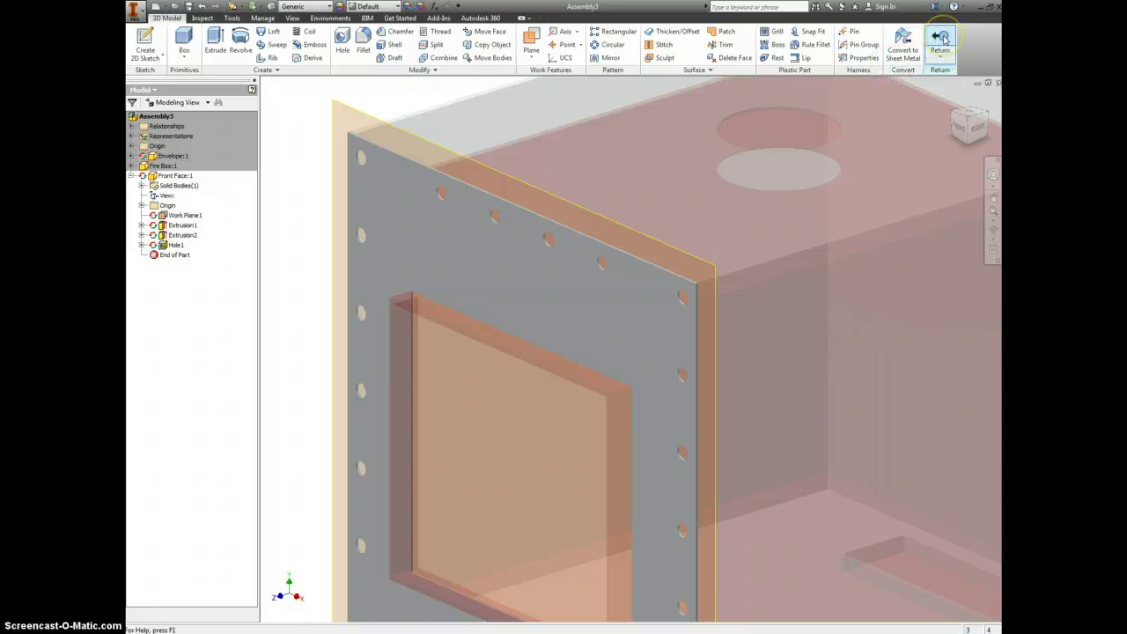
pyautogui.click(940, 40)
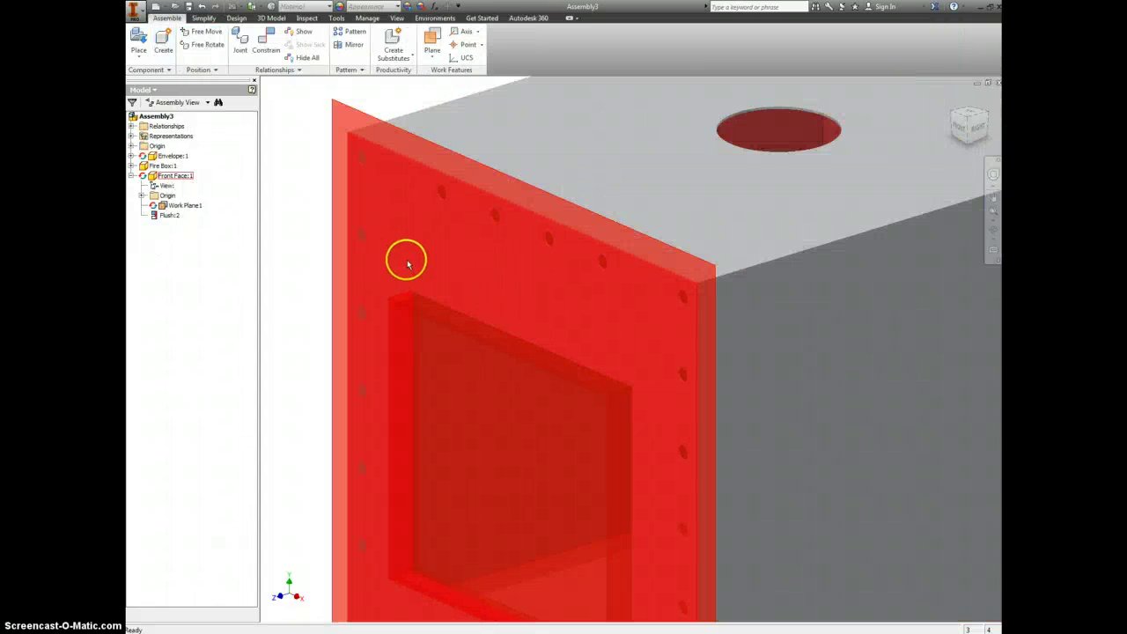
# Step: Edit the Front Face part in place to hide its work plane, and return to the assembly
pyautogui.doubleClick(407, 264)
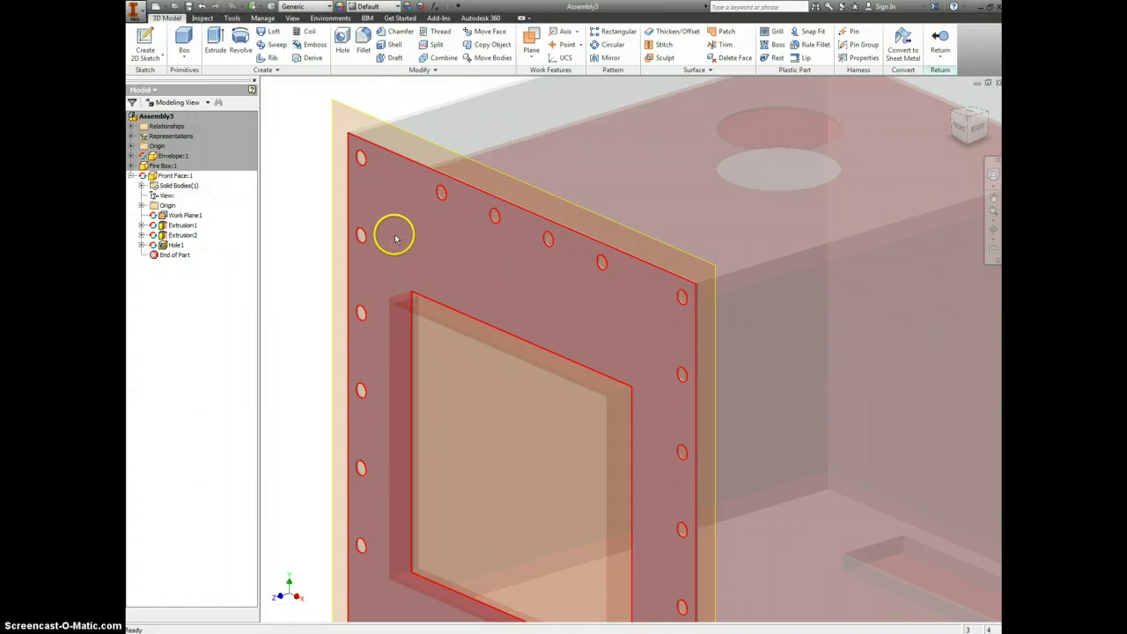
pyautogui.rightClick(176, 217)
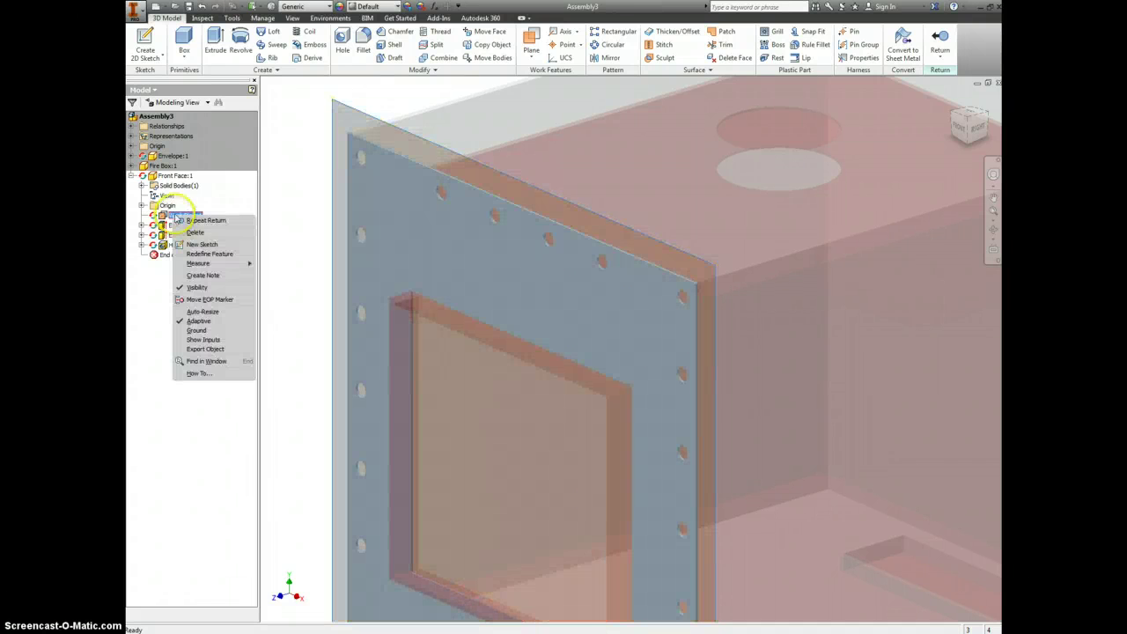
pyautogui.click(197, 287)
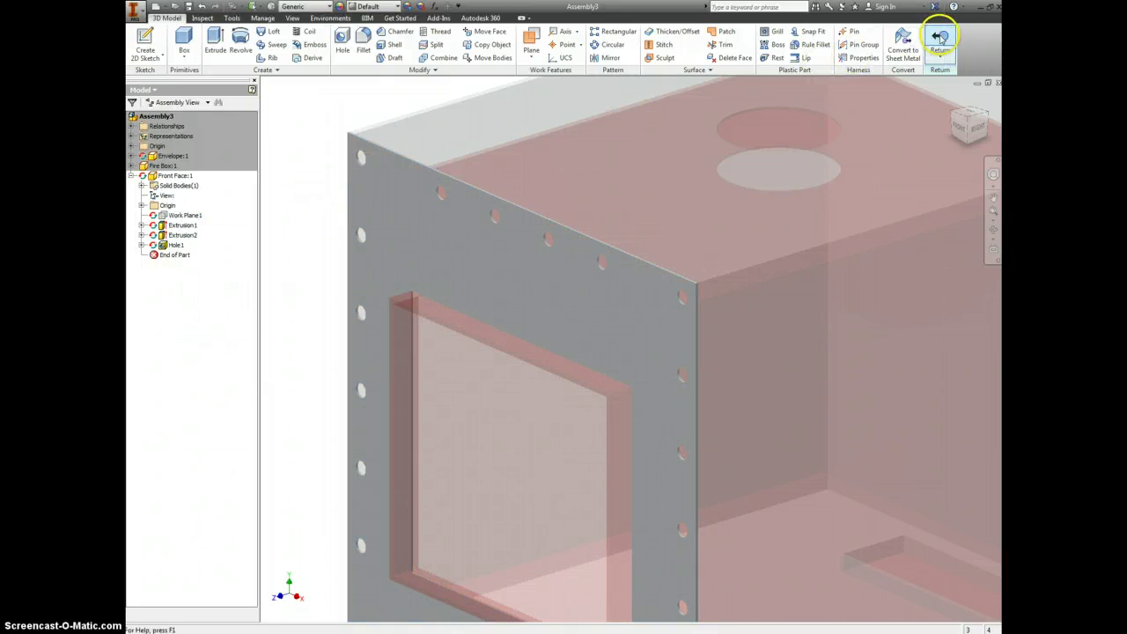
pyautogui.click(939, 40)
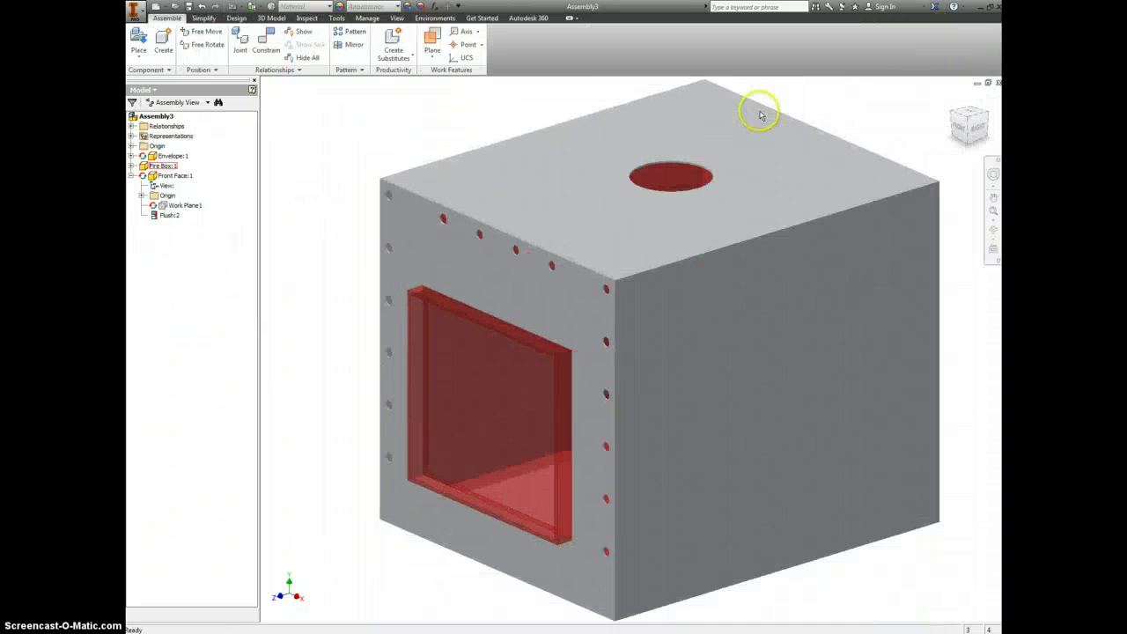
pyautogui.click(831, 141)
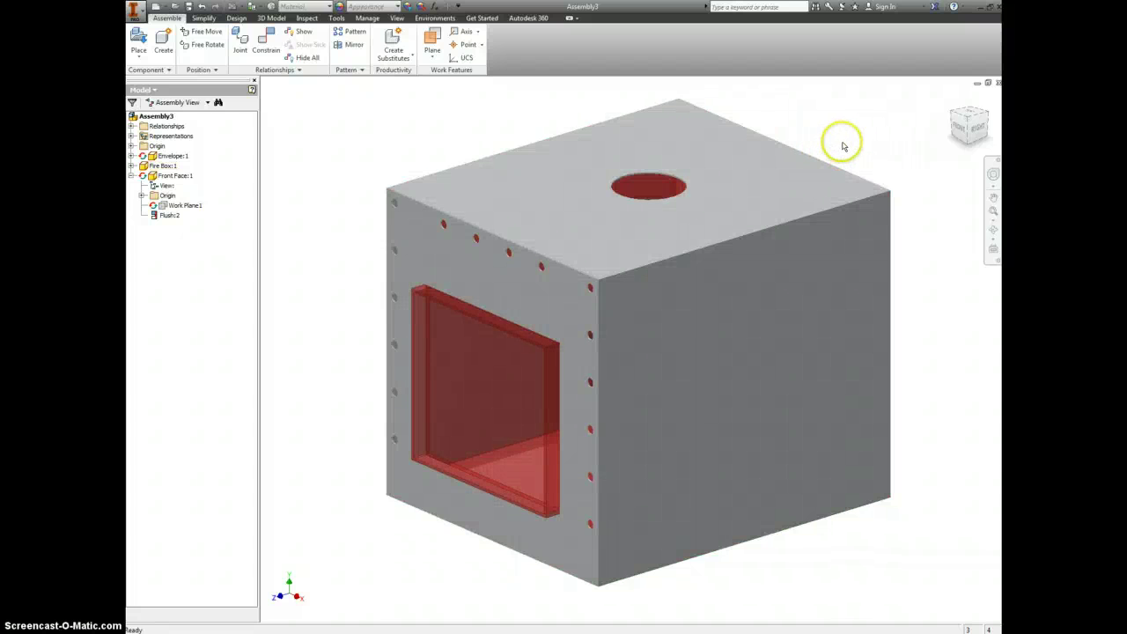
pyautogui.click(495, 287)
pyautogui.click(402, 176)
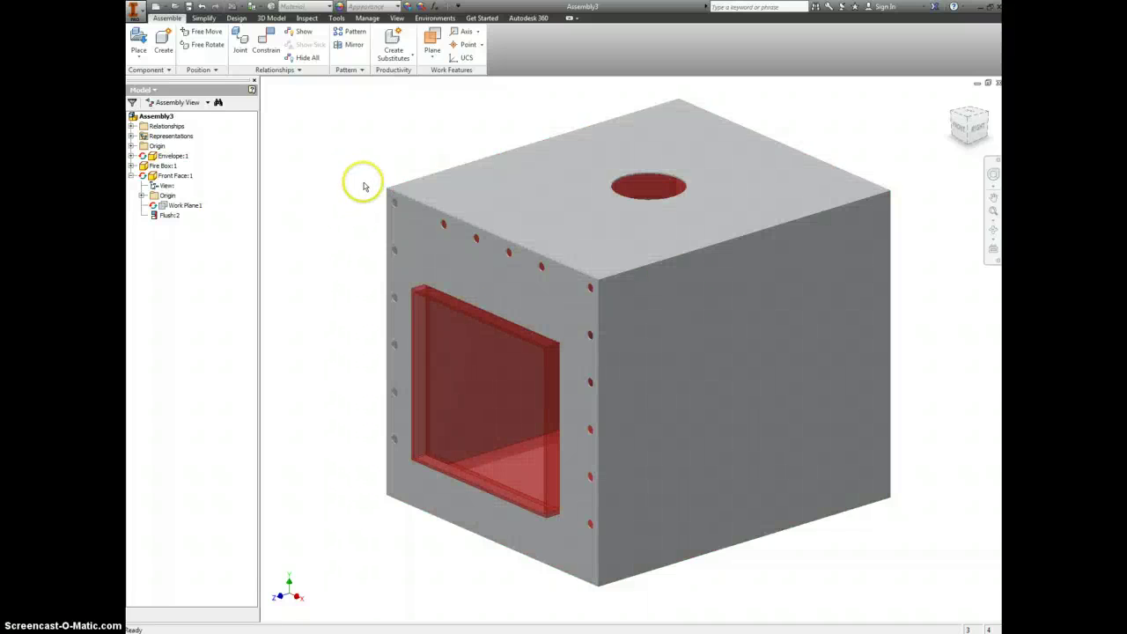